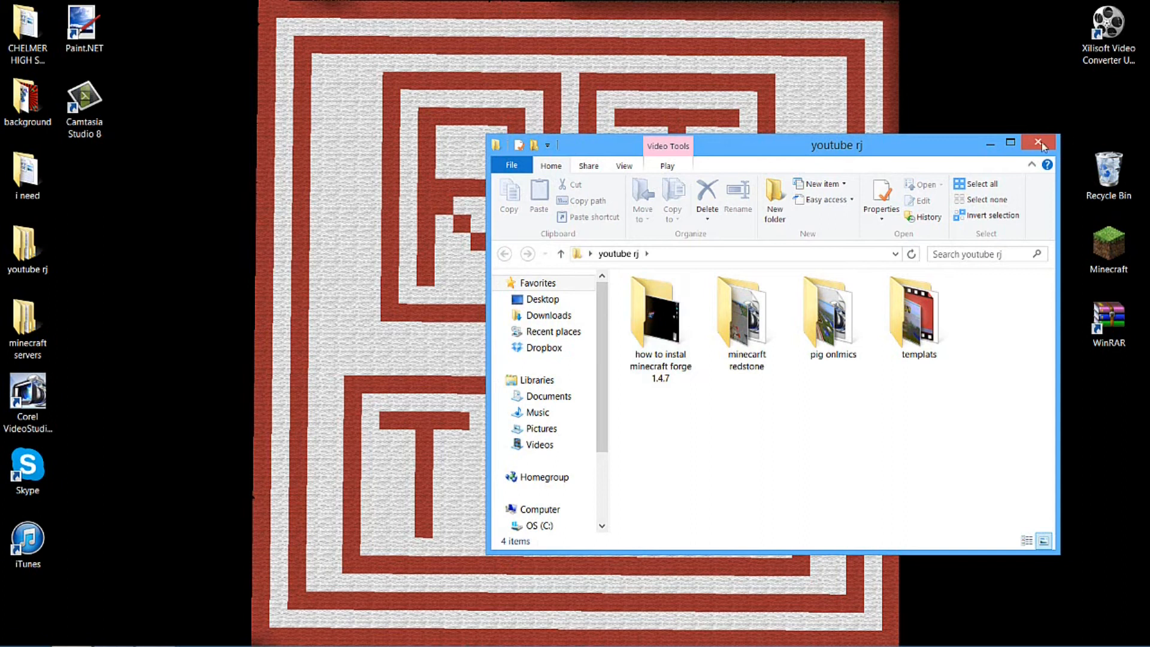
Look through the existing server folders inside the desktop's minecraft servers folder, including test.jar and RJ survial, and close the window
double_click(27, 326)
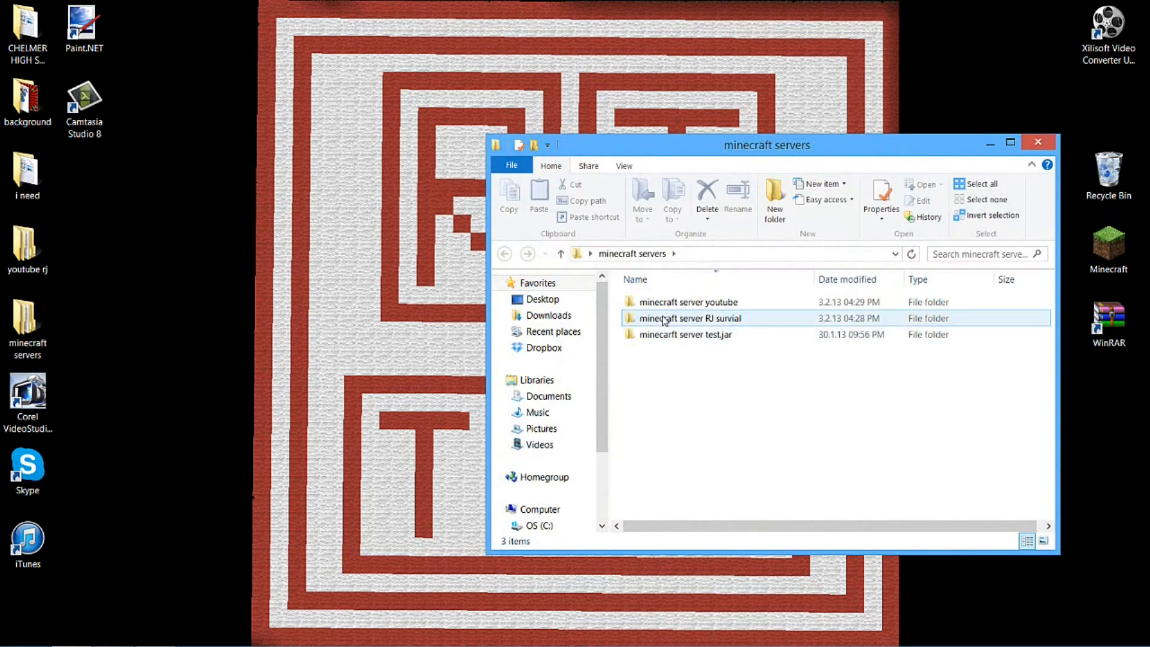
double_click(743, 337)
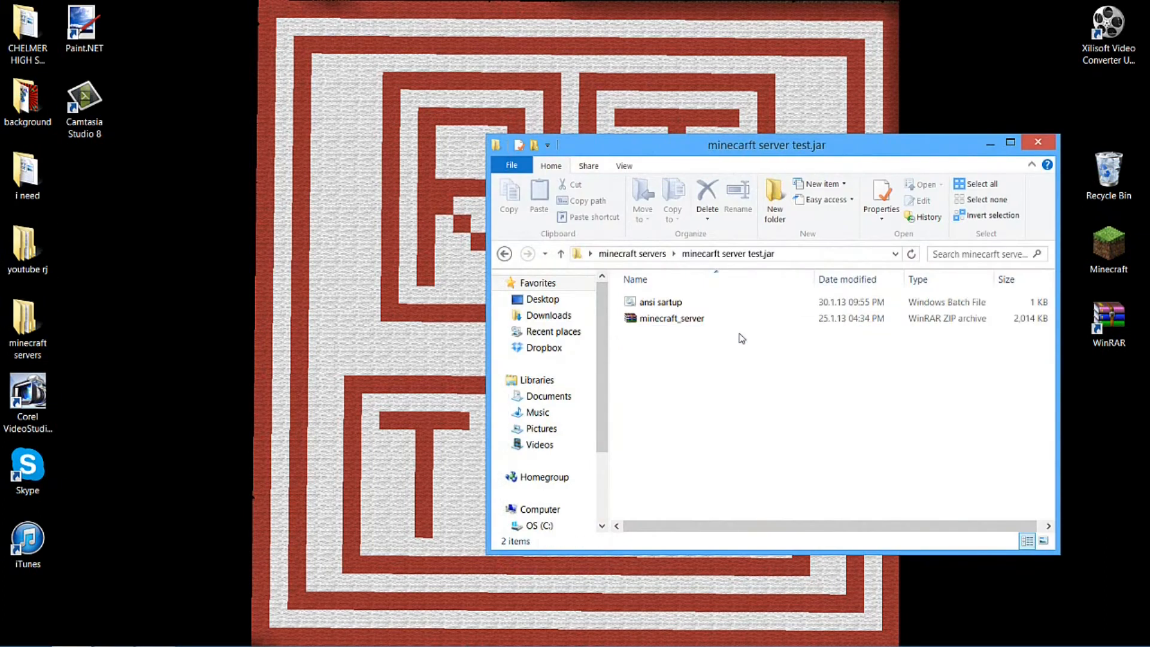
click(696, 318)
click(662, 302)
click(625, 254)
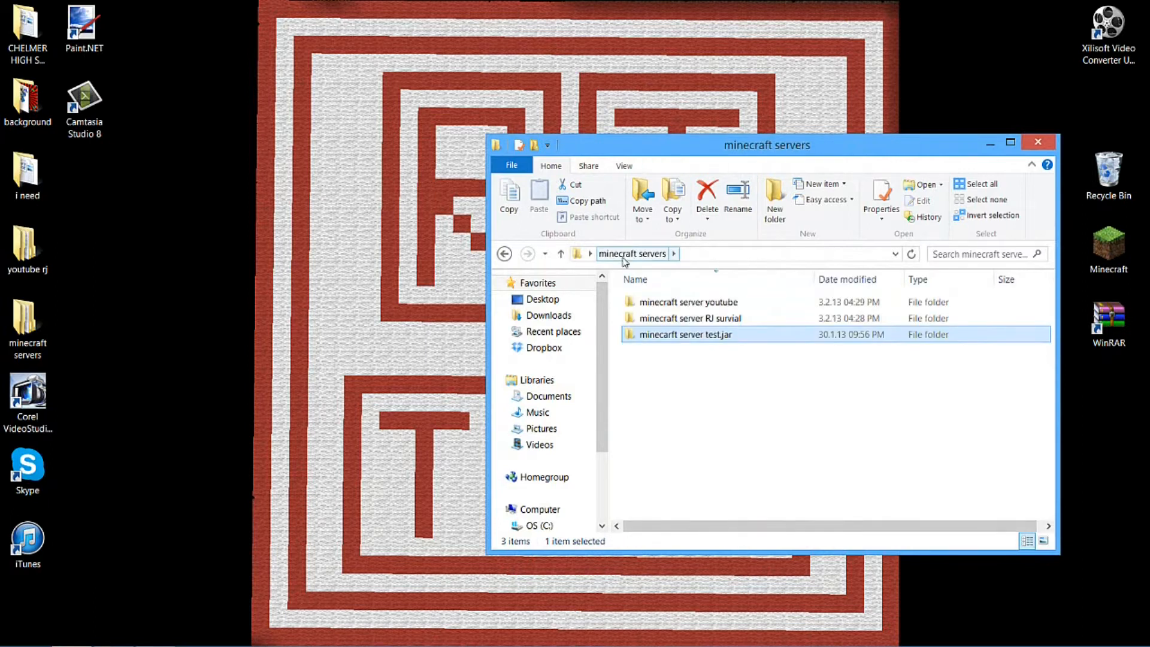
double_click(683, 318)
click(683, 351)
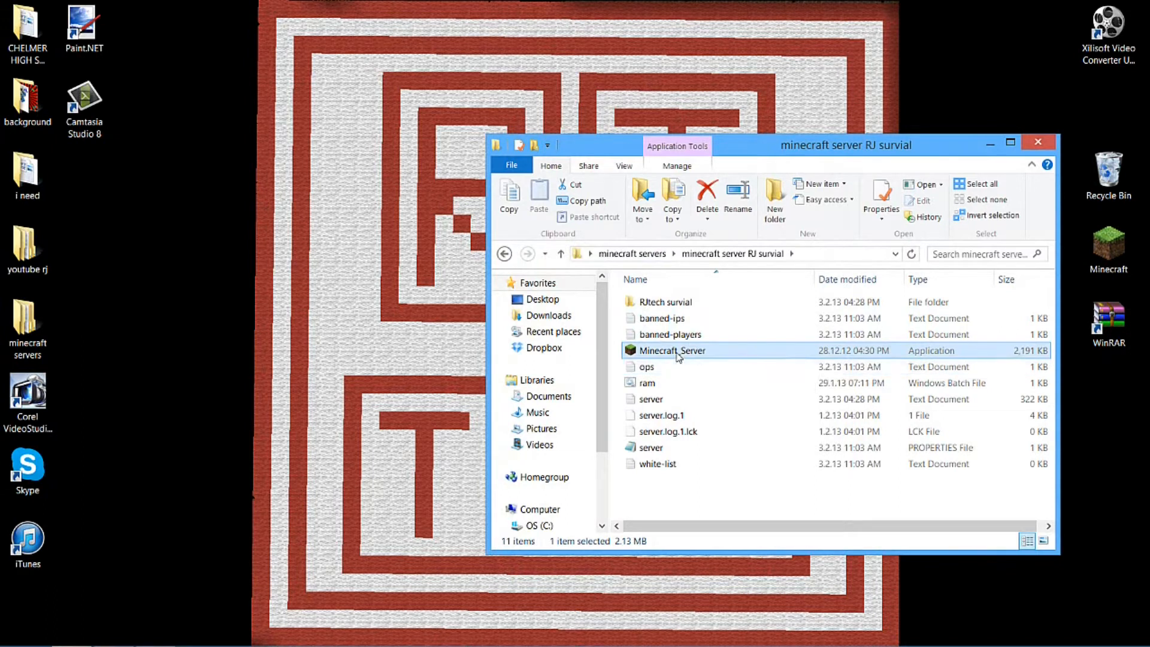
click(1039, 143)
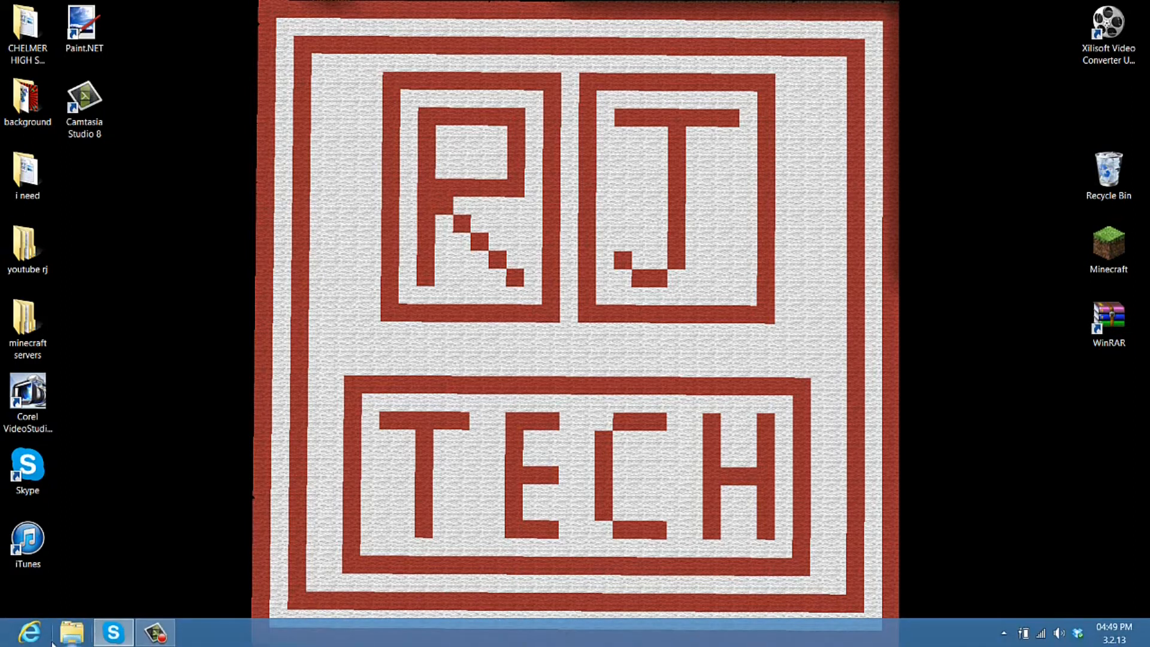
Open Internet Explorer, search Google for minecraft and open the Download page of minecraft.net from the results
click(47, 642)
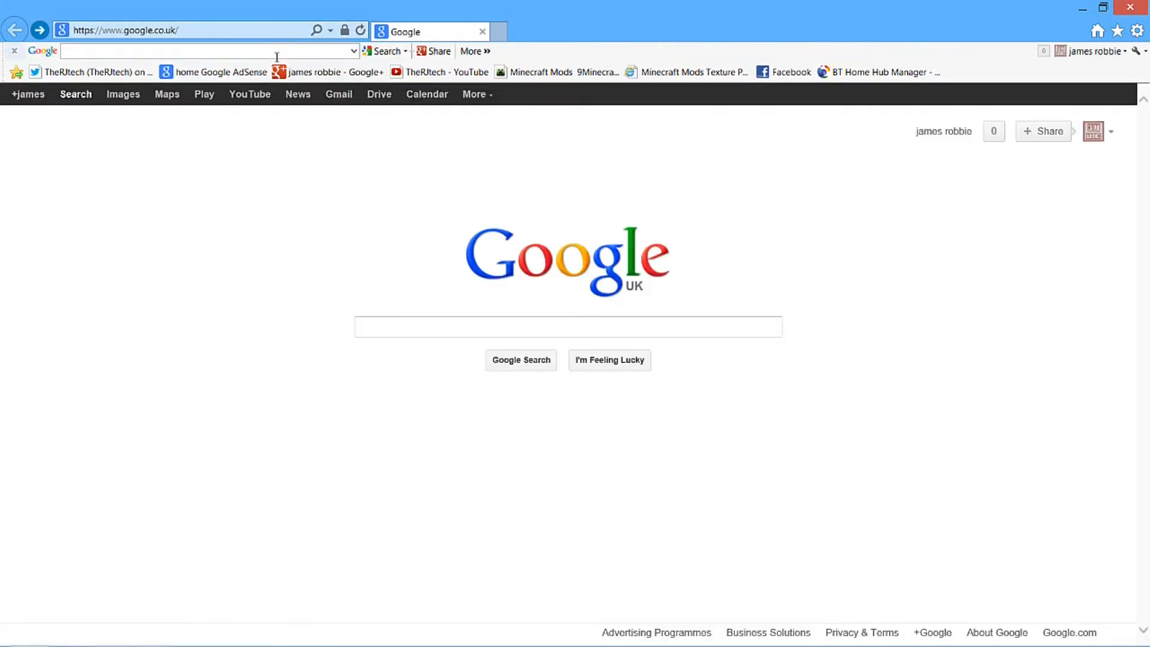
click(410, 330)
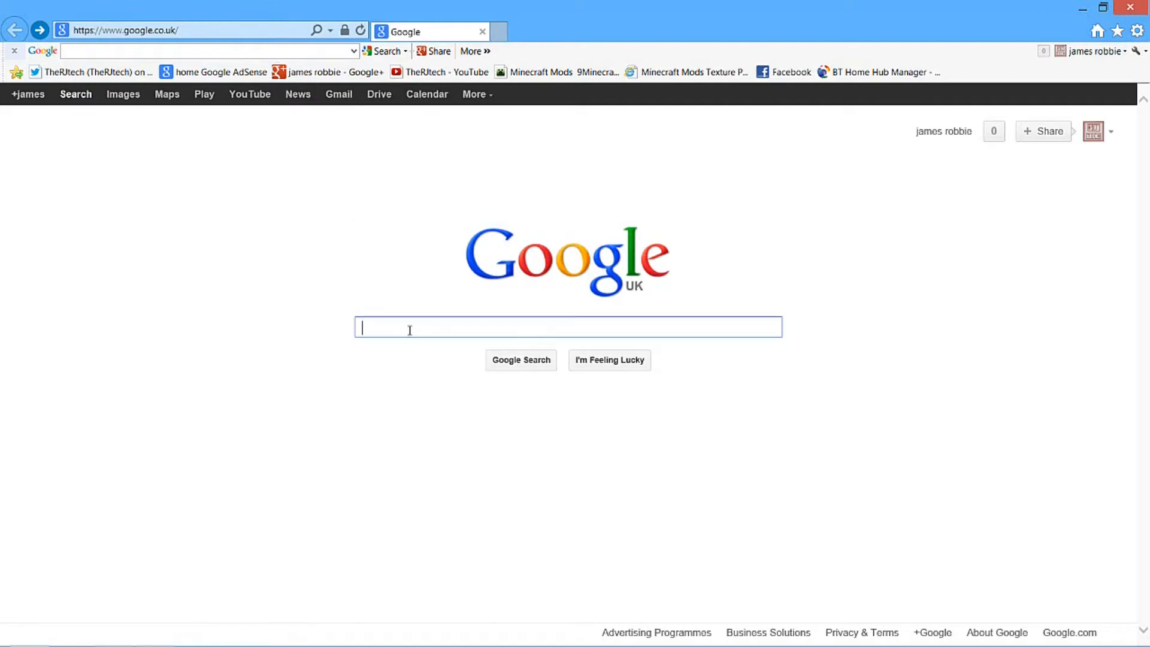
text(minecar)
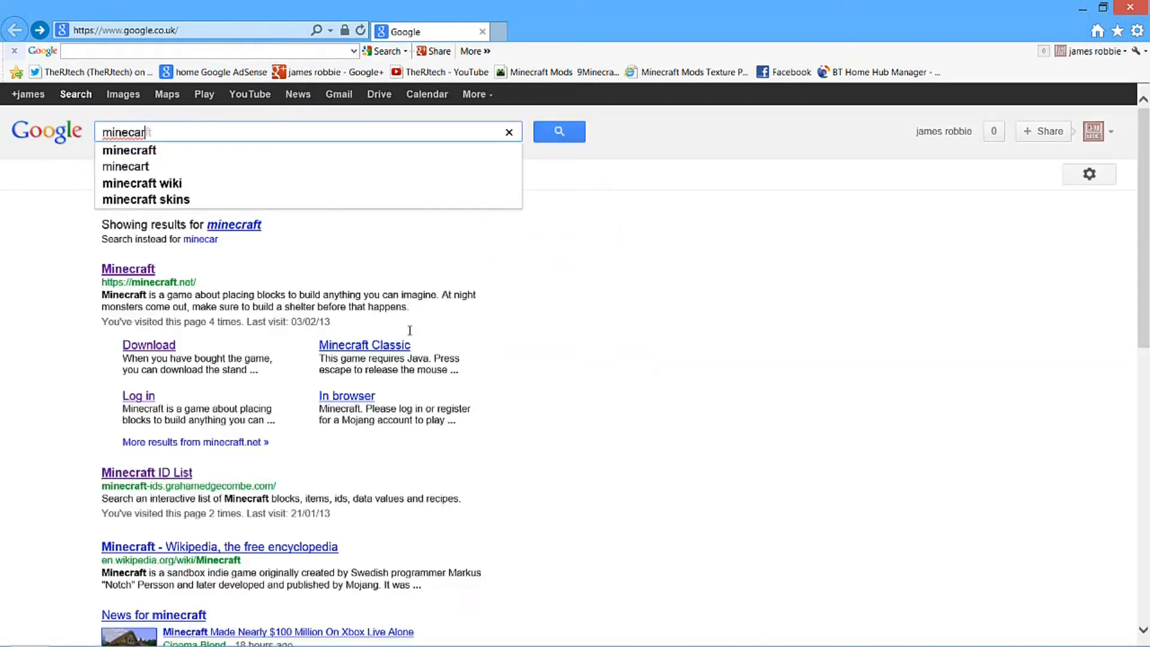
key(BackSpace)
text(f)
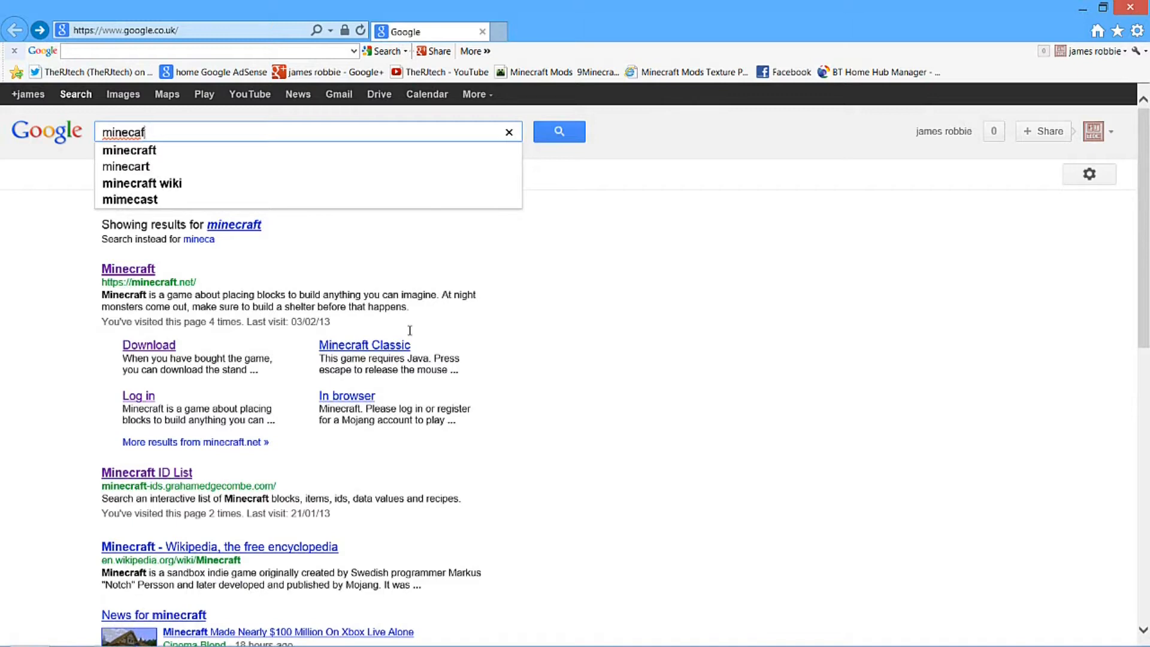
text(t)
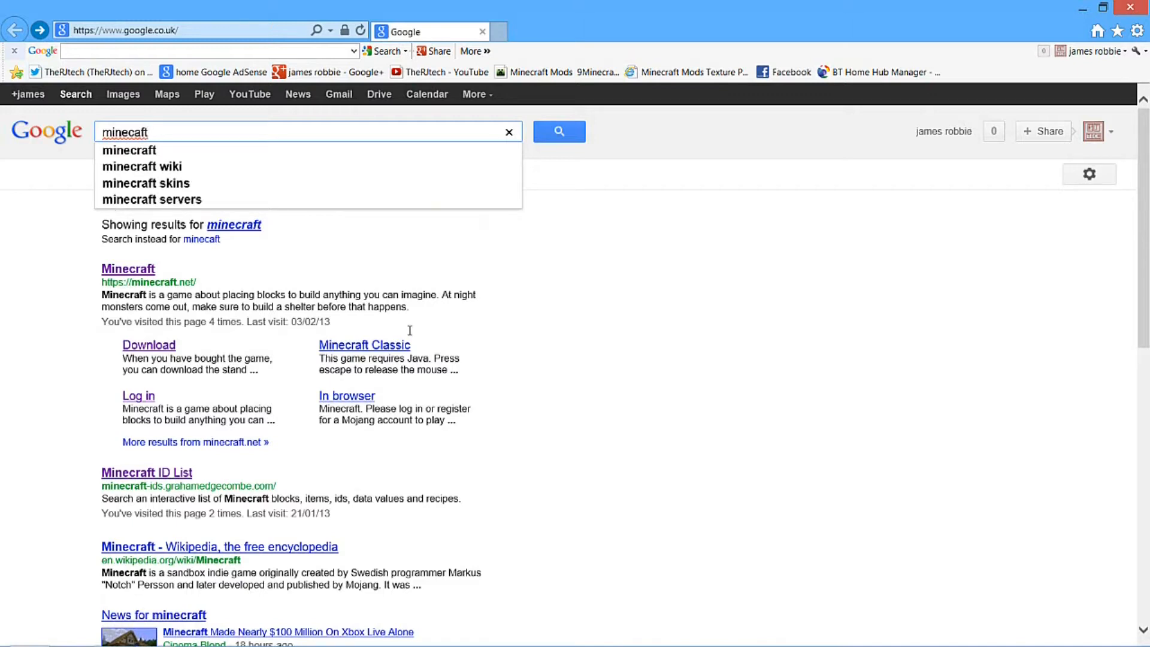
key(BackSpace)
key(BackSpace)
key(BackSpace)
text(raft)
key(Return)
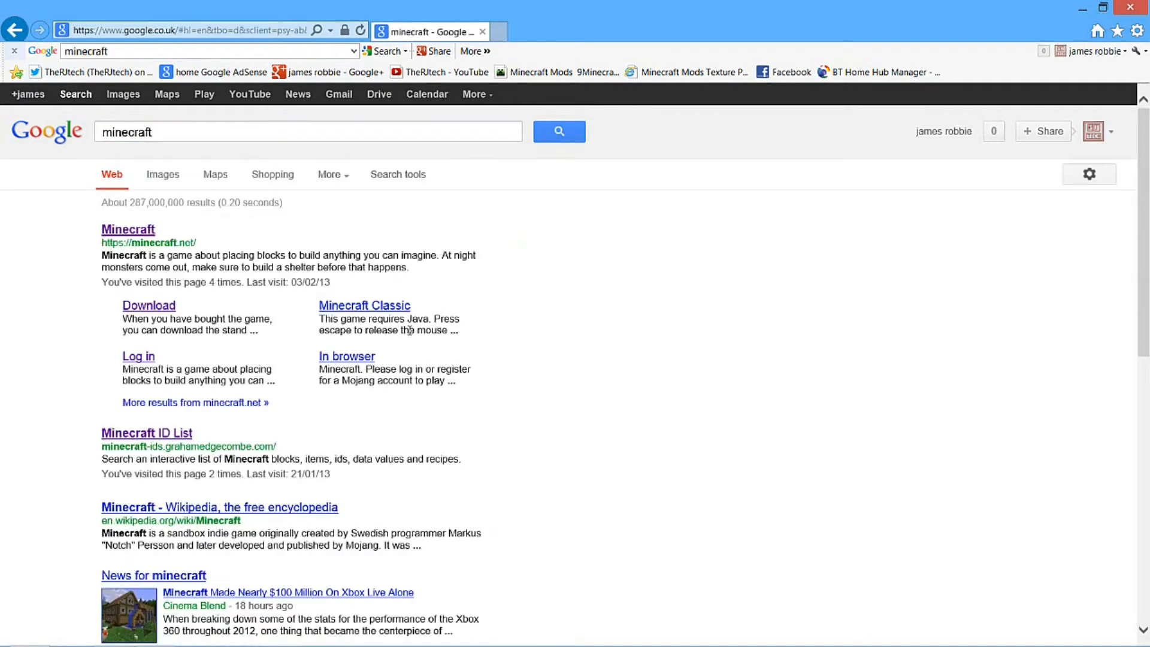
click(147, 307)
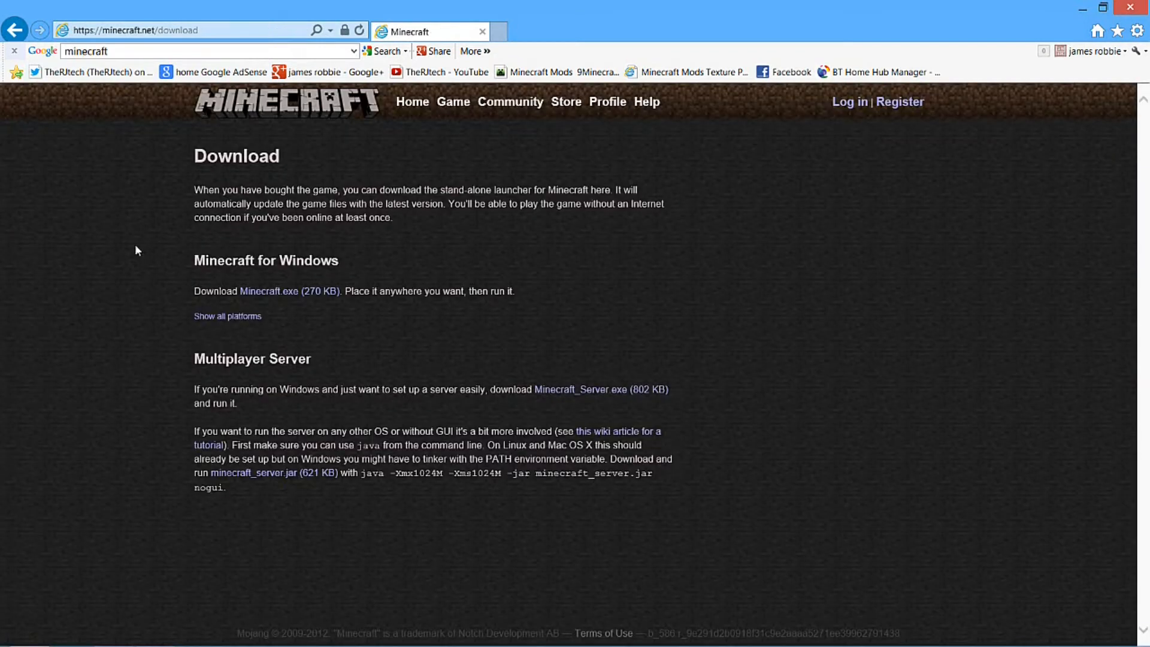
Examine the Minecraft for Windows and Multiplayer Server sections and the two server download links
drag(141, 146, 344, 324)
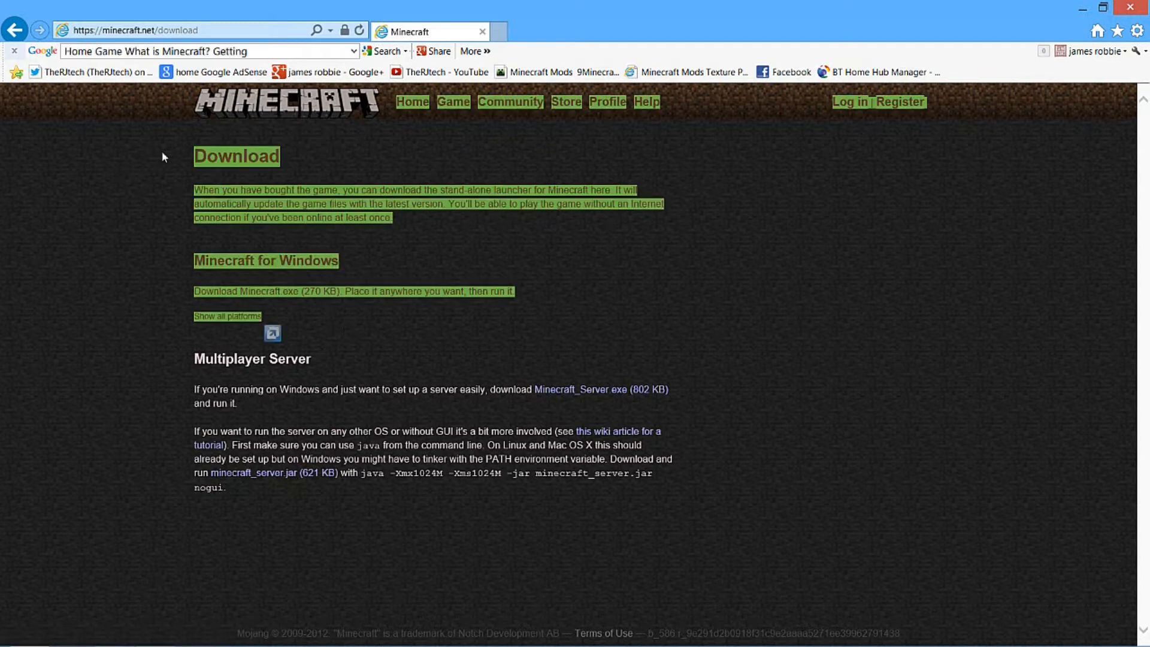
click(345, 375)
drag(193, 353, 552, 493)
click(358, 485)
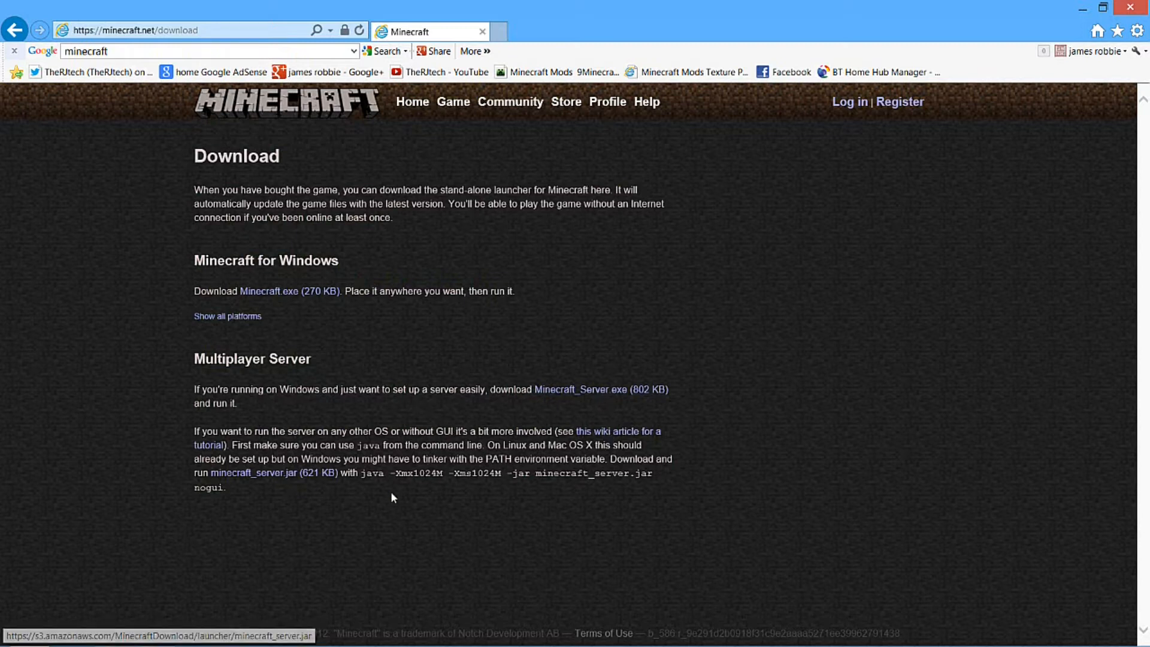
drag(240, 486, 212, 473)
click(743, 401)
drag(551, 405, 537, 389)
click(622, 402)
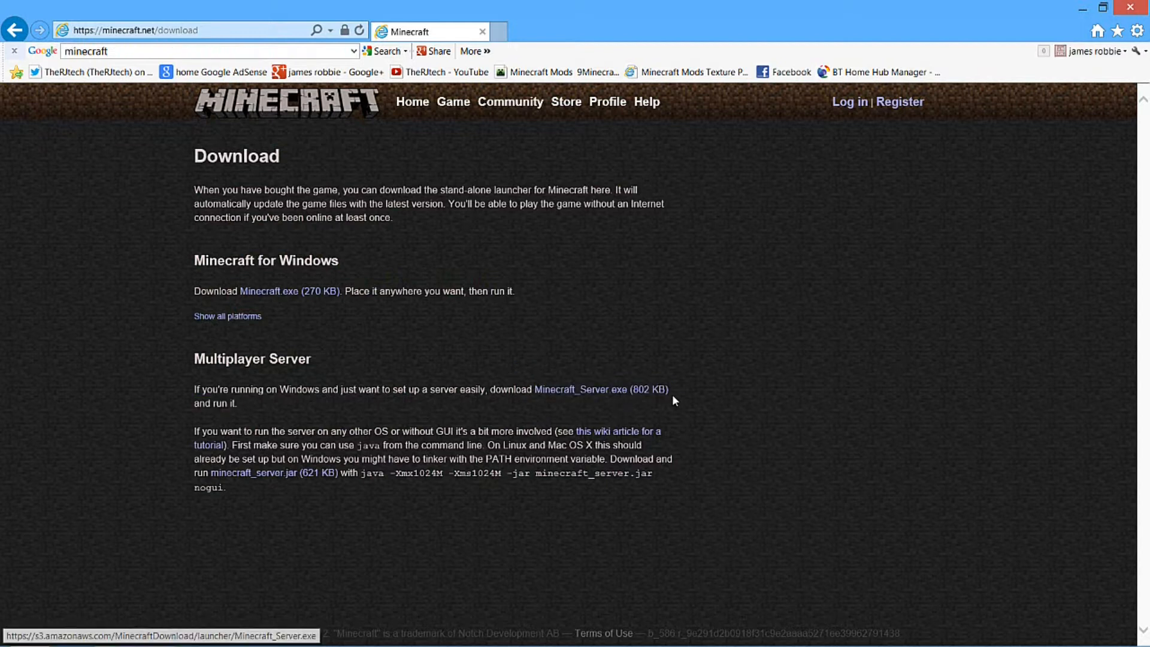
Download Minecraft_Server.exe with Save As and browse to the minecraft servers folder on the Desktop
click(629, 392)
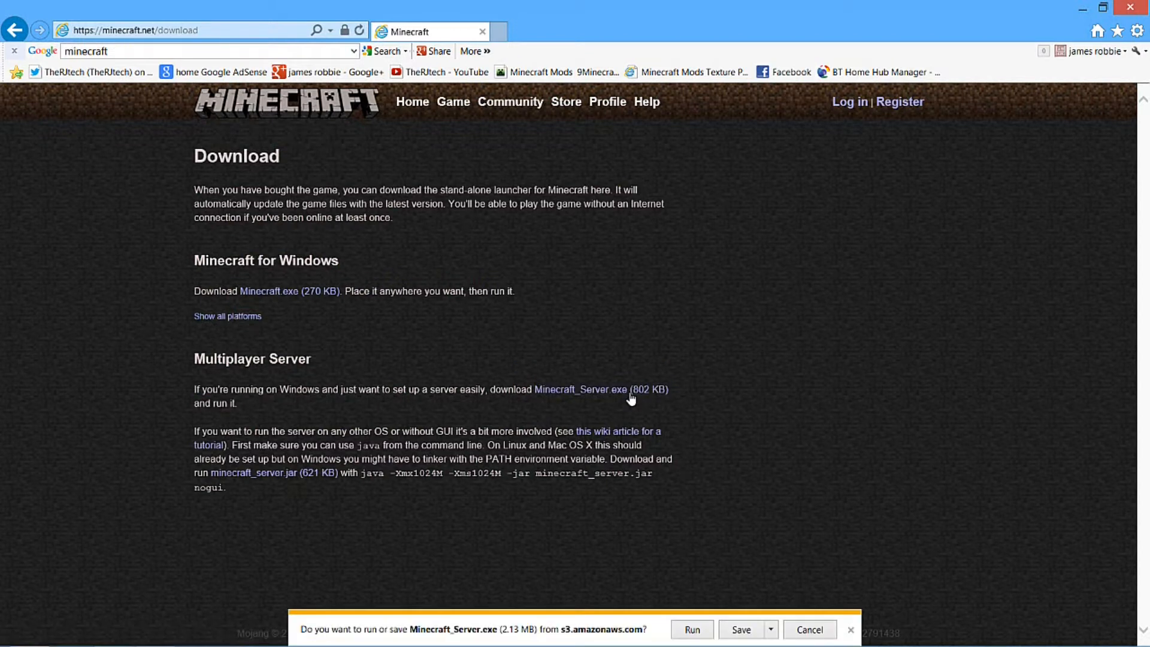
click(771, 630)
click(799, 618)
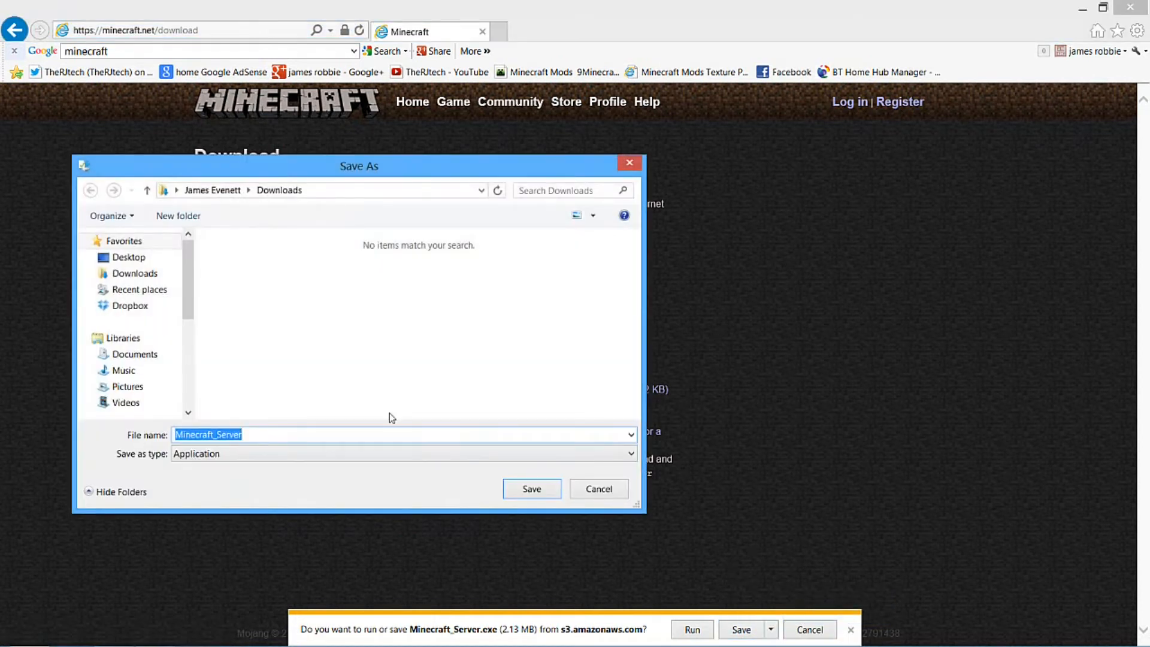
drag(191, 276, 192, 242)
click(138, 257)
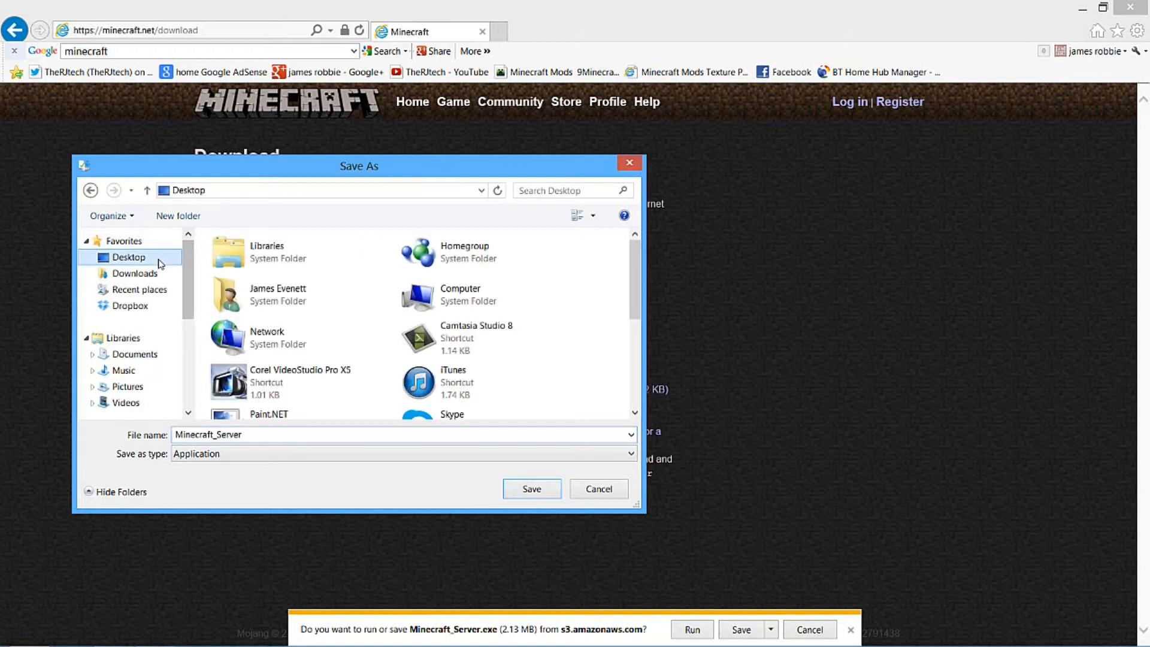
click(491, 417)
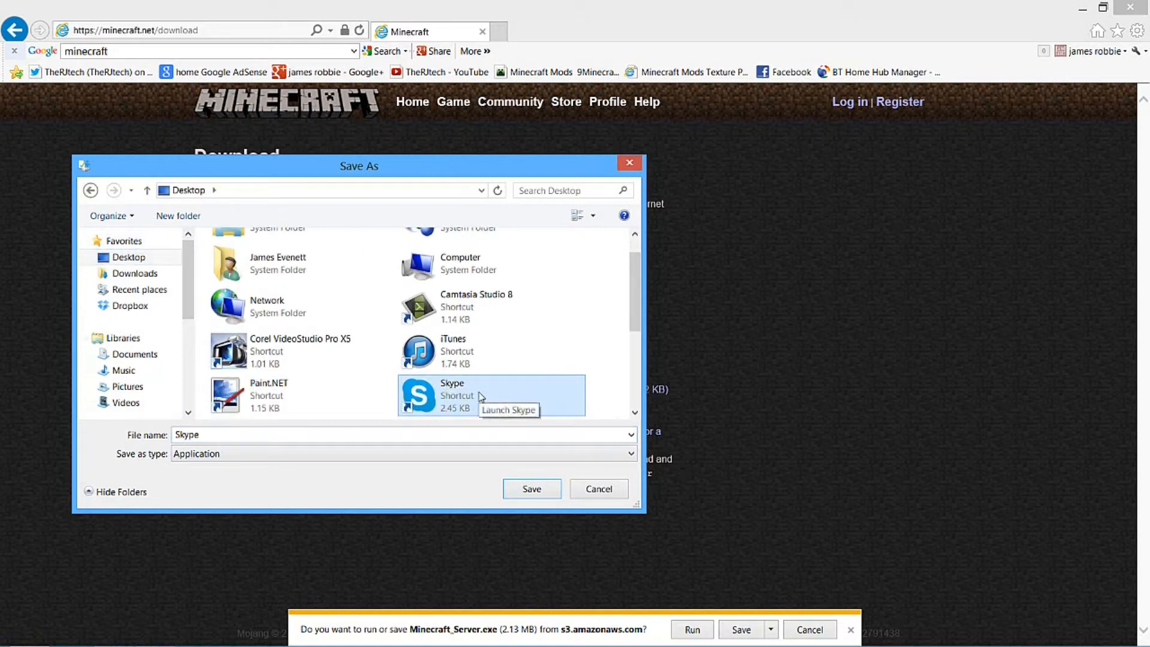
key(m)
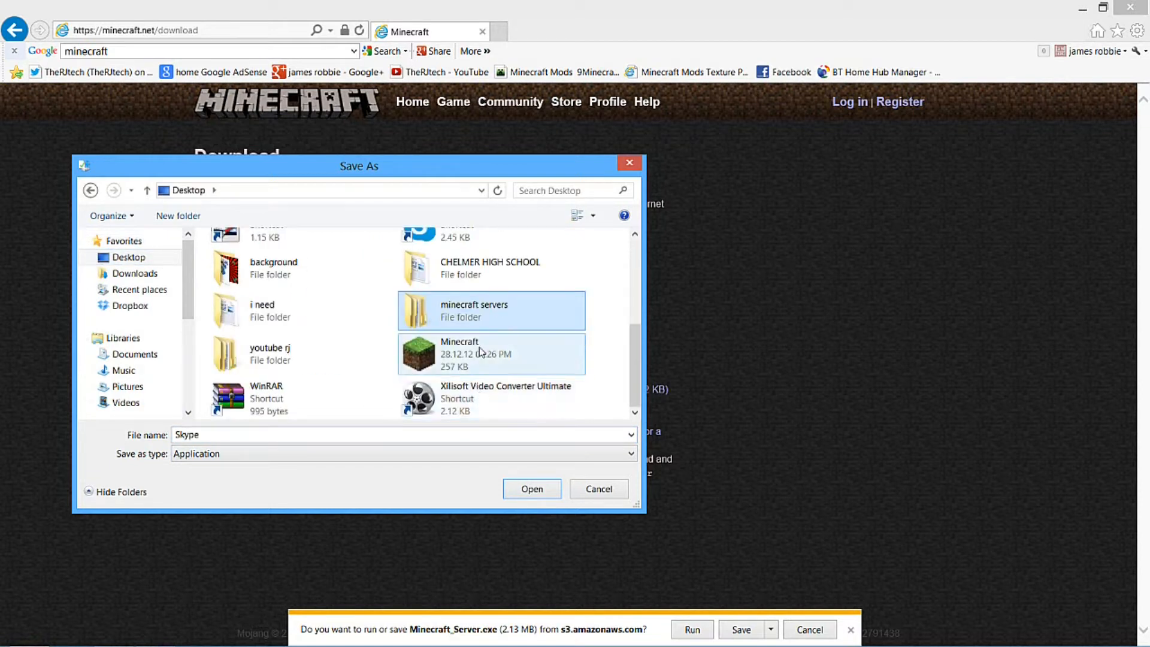
double_click(506, 310)
Create a new folder named "minecraft server youtube setup" inside the minecraft servers folder
click(340, 294)
right_click(328, 320)
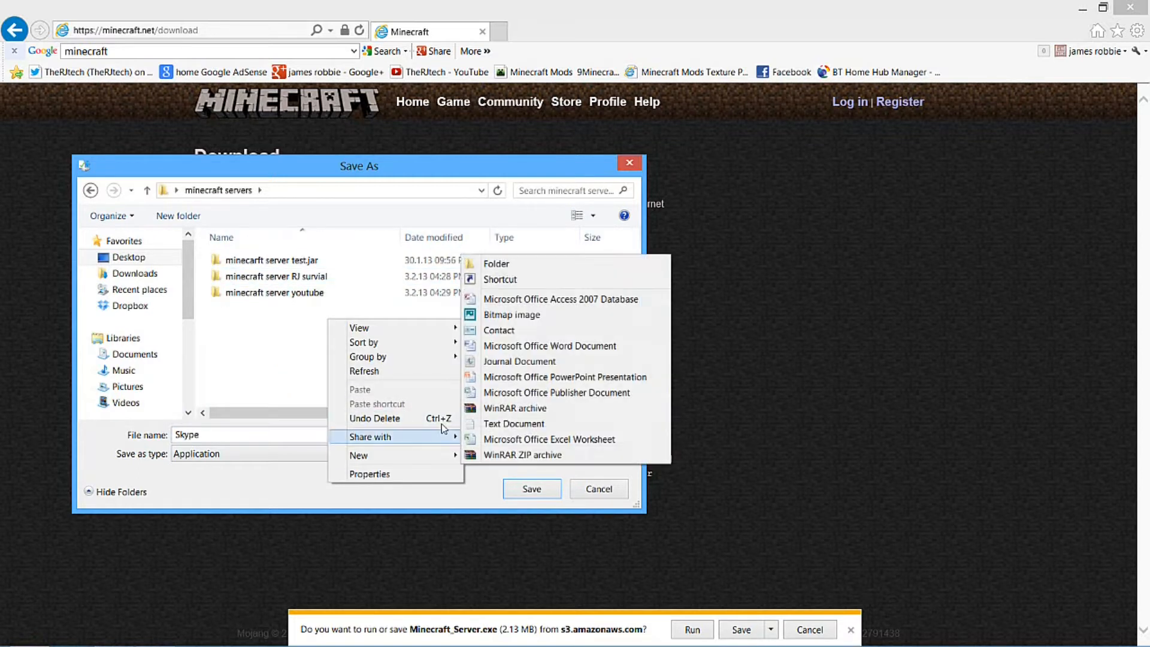
click(491, 264)
text(minecra)
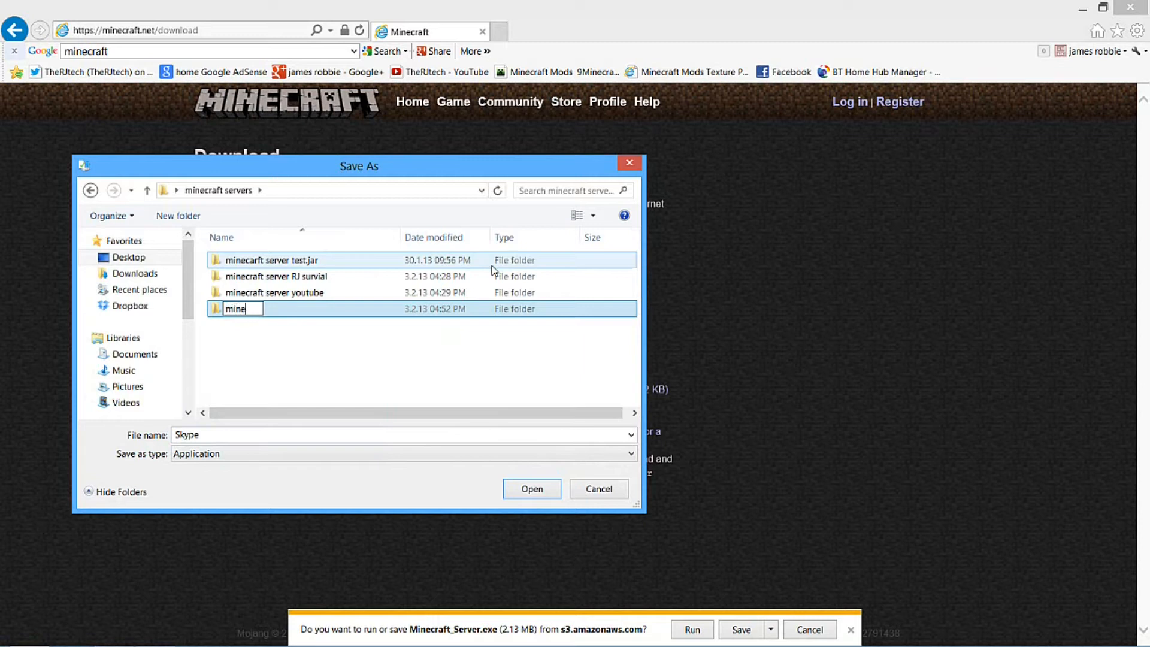
key(BackSpace)
key(BackSpace)
key(BackSpace)
key(BackSpace)
text(eca)
key(BackSpace)
key(BackSpace)
text(raft server)
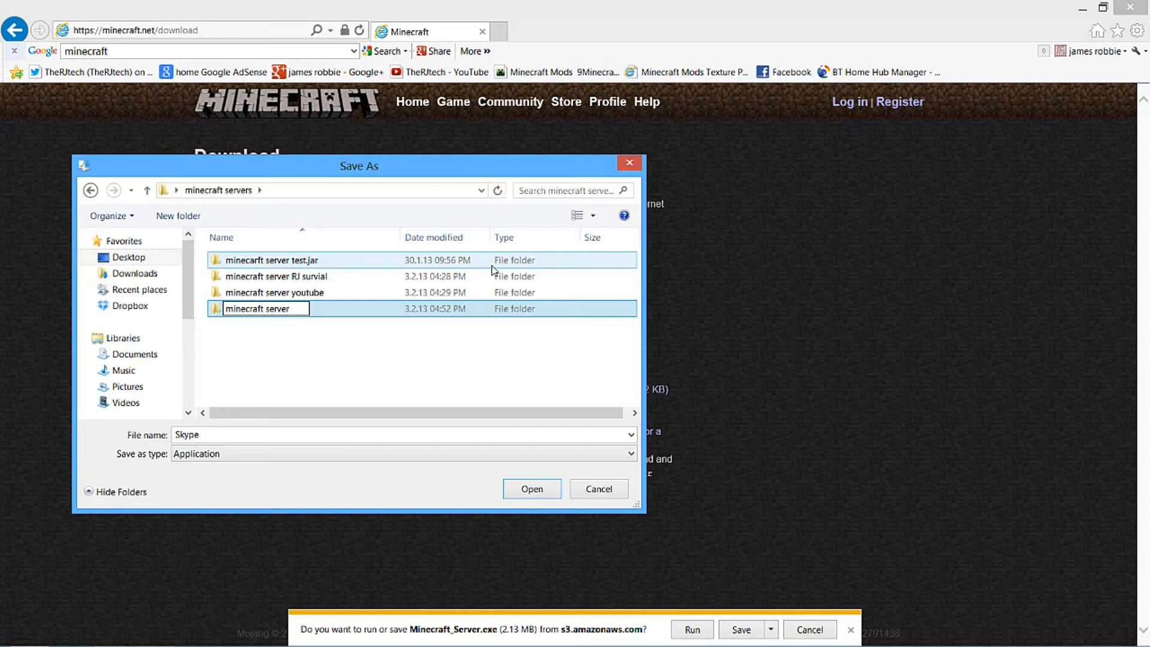
text( youtube setup)
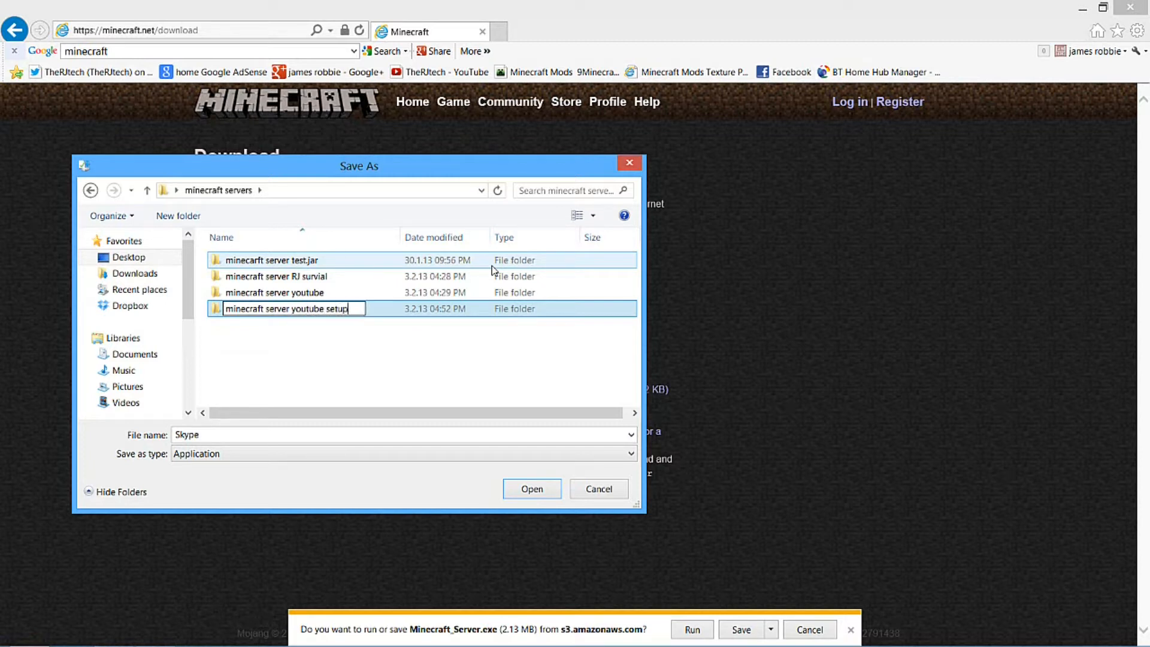
click(395, 362)
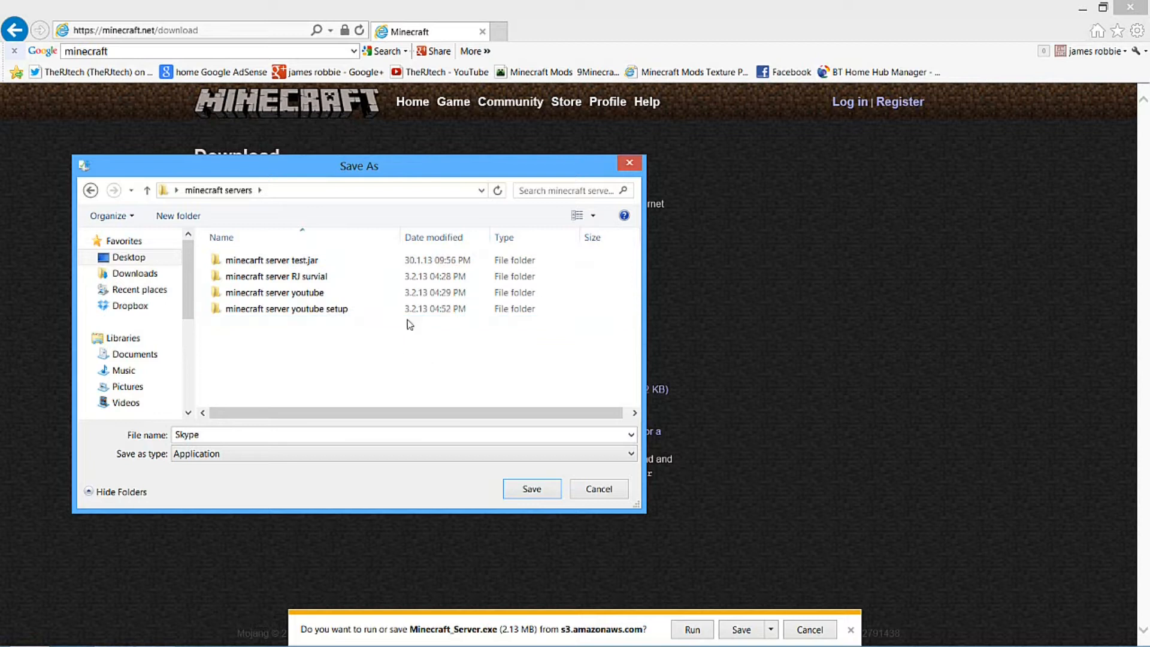
Save the download into the minecraft server youtube setup folder and open its location in File Explorer
double_click(380, 309)
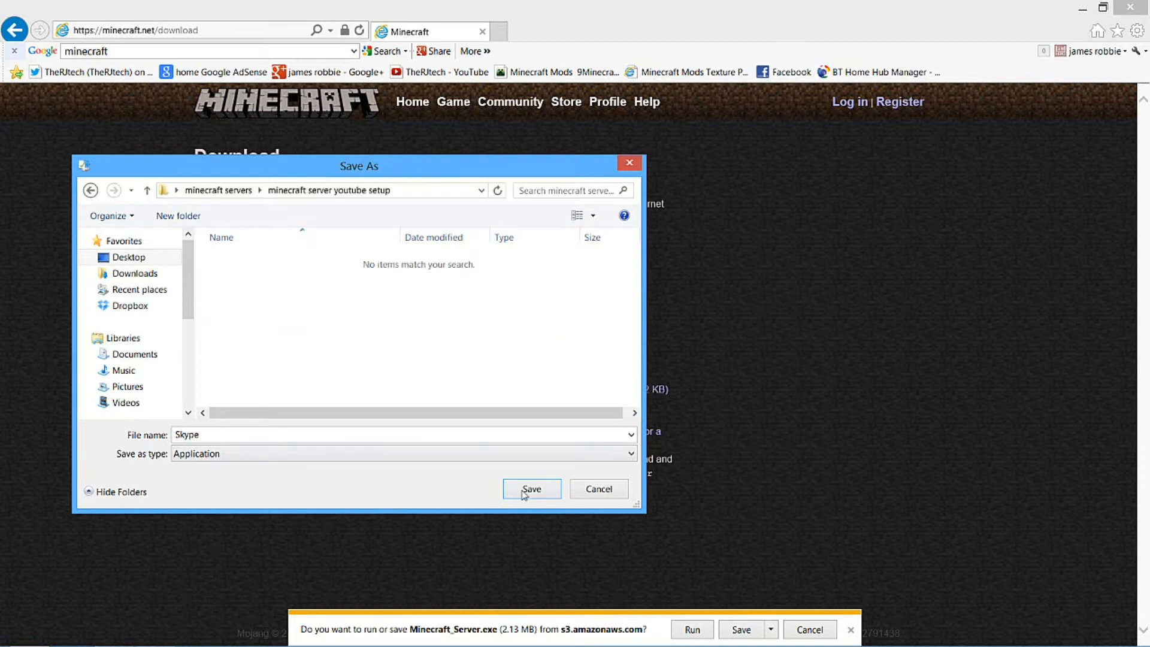
click(531, 489)
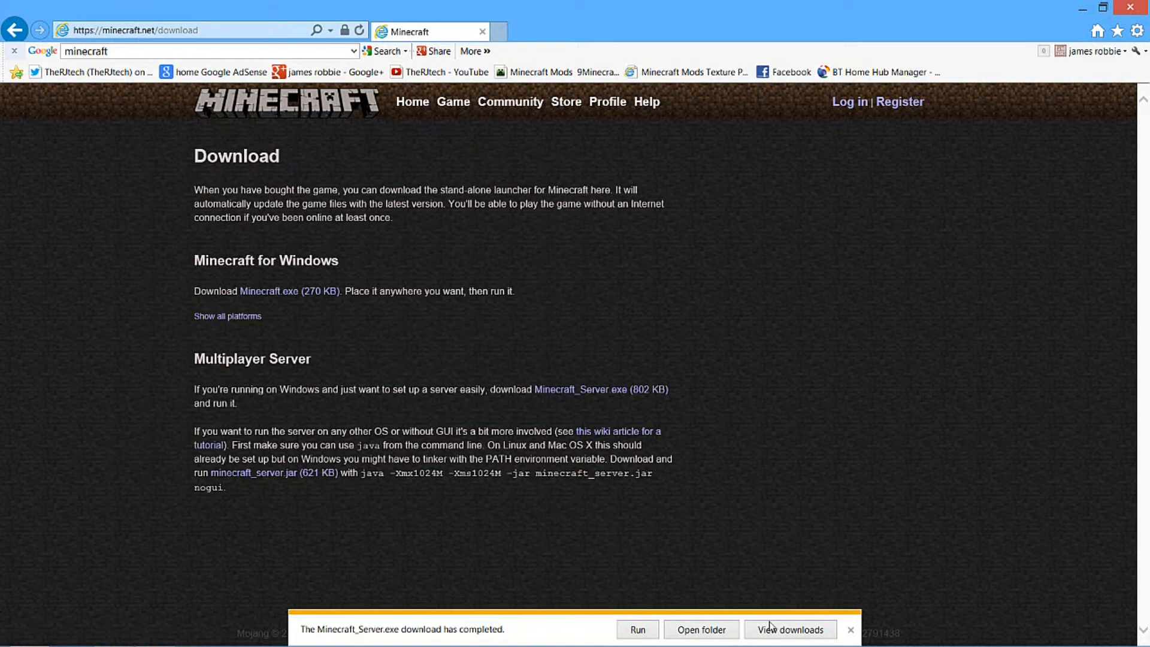
click(702, 630)
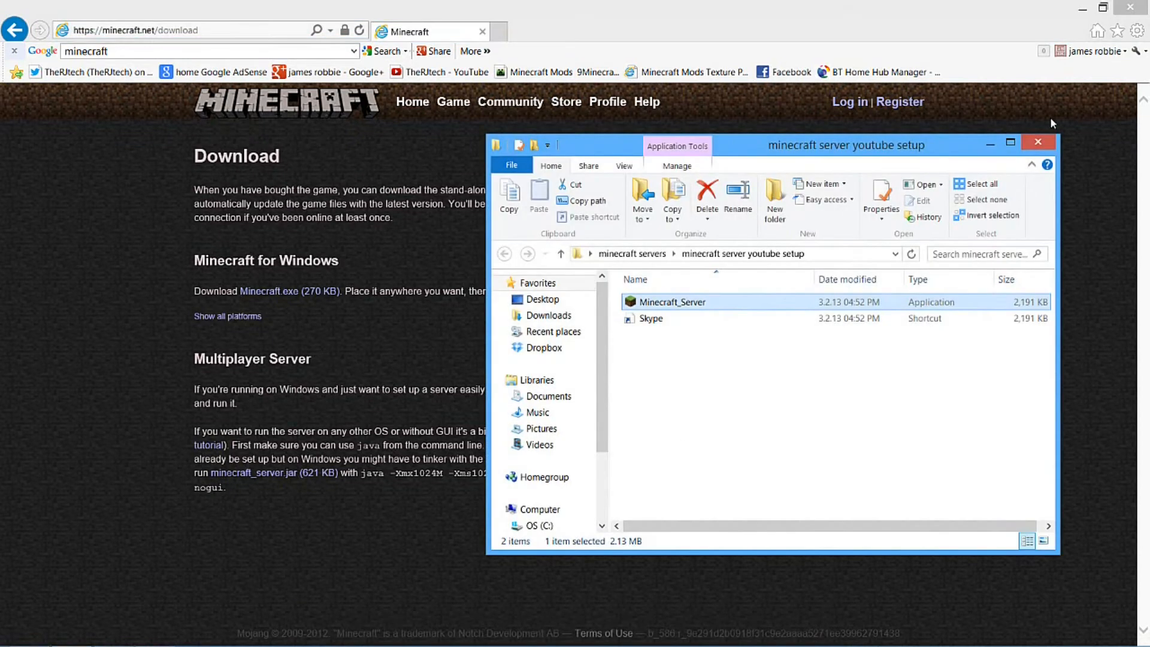
Delete the stray Skype shortcut from the minecraft server youtube setup folder and close the browser
click(696, 323)
key(Delete)
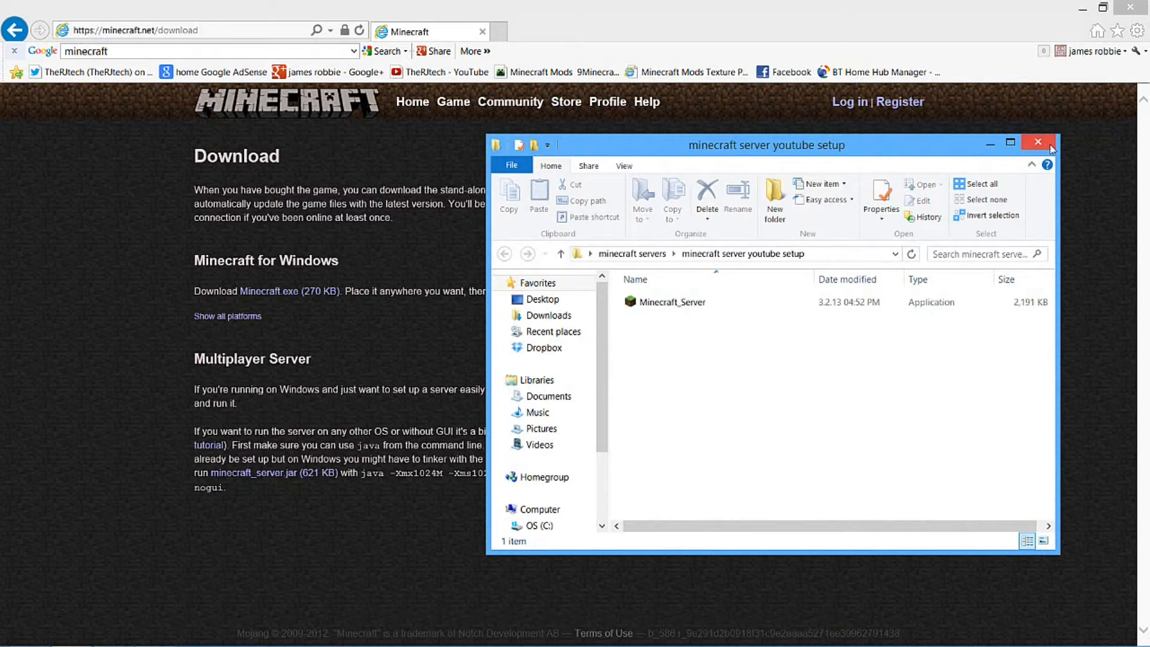
drag(835, 8, 1, 450)
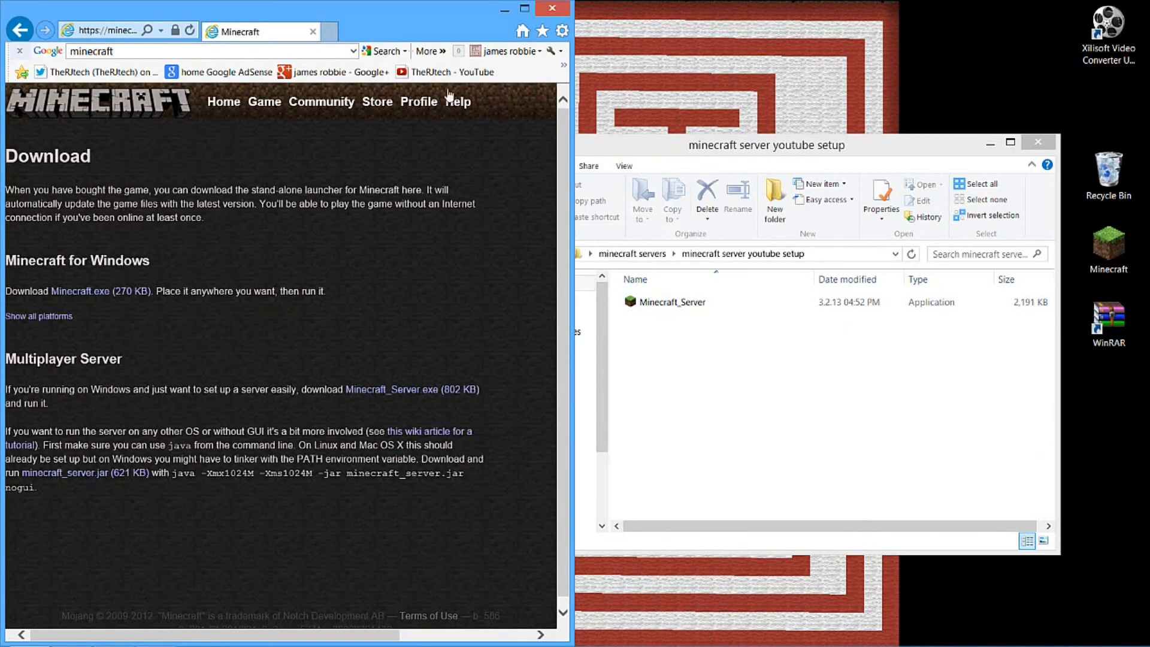
click(552, 8)
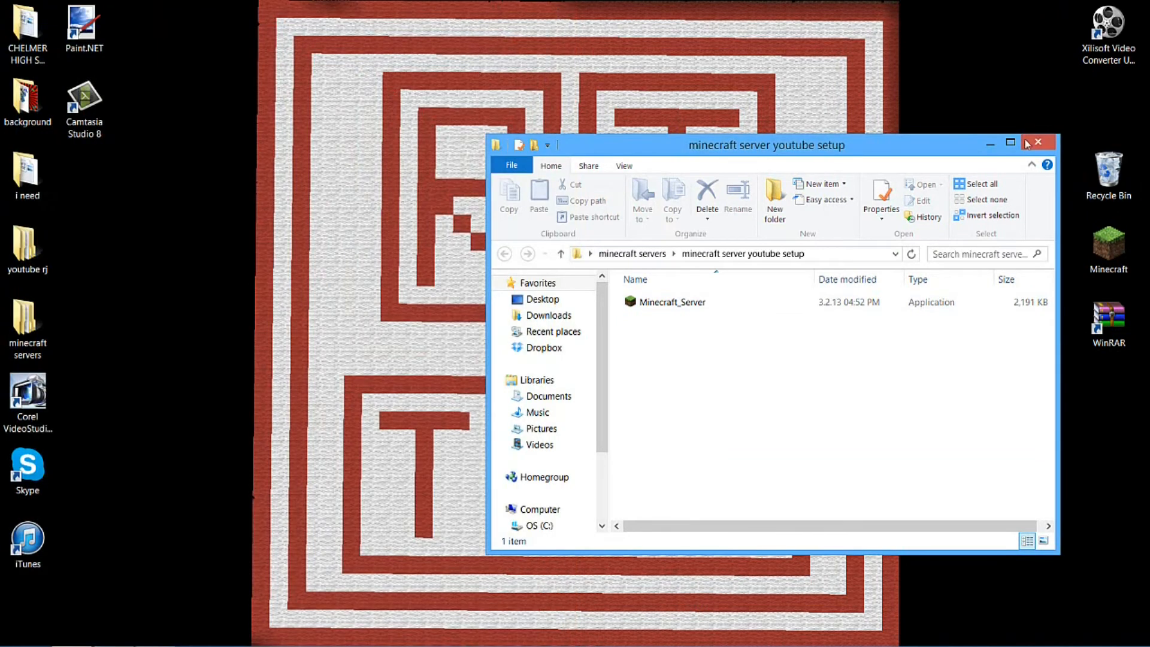
Run Minecraft_Server to generate the world and configuration files, then close the server and its folder window
double_click(710, 302)
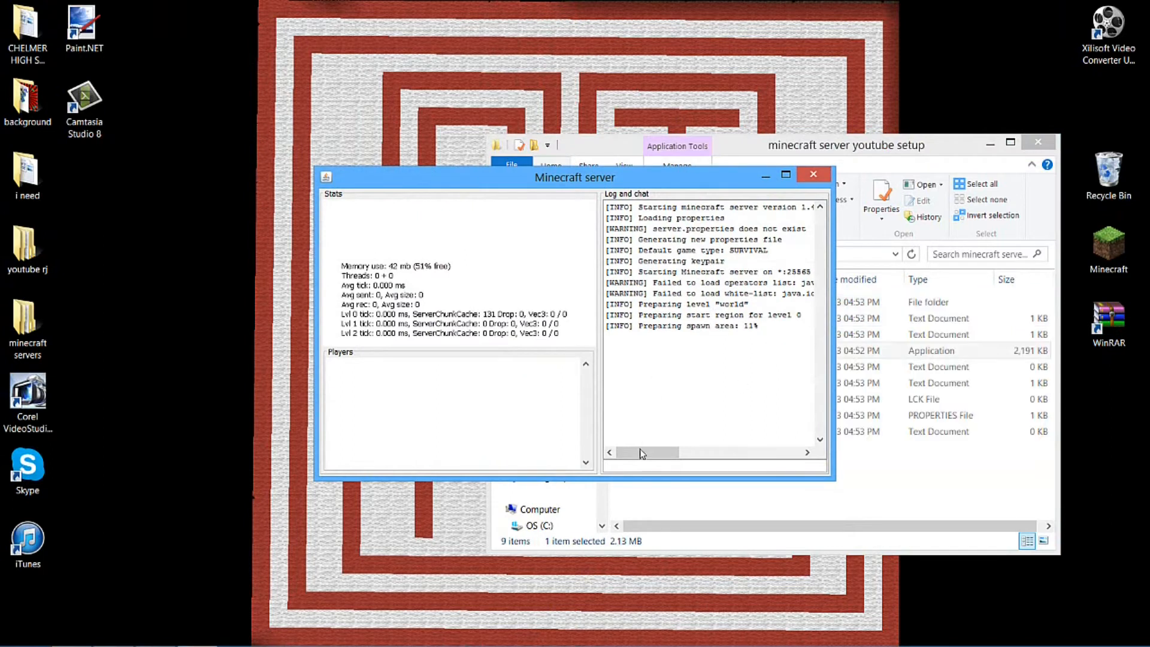
mouse_move(641, 449)
mouse_down()
mouse_move(681, 449)
mouse_move(643, 450)
mouse_up()
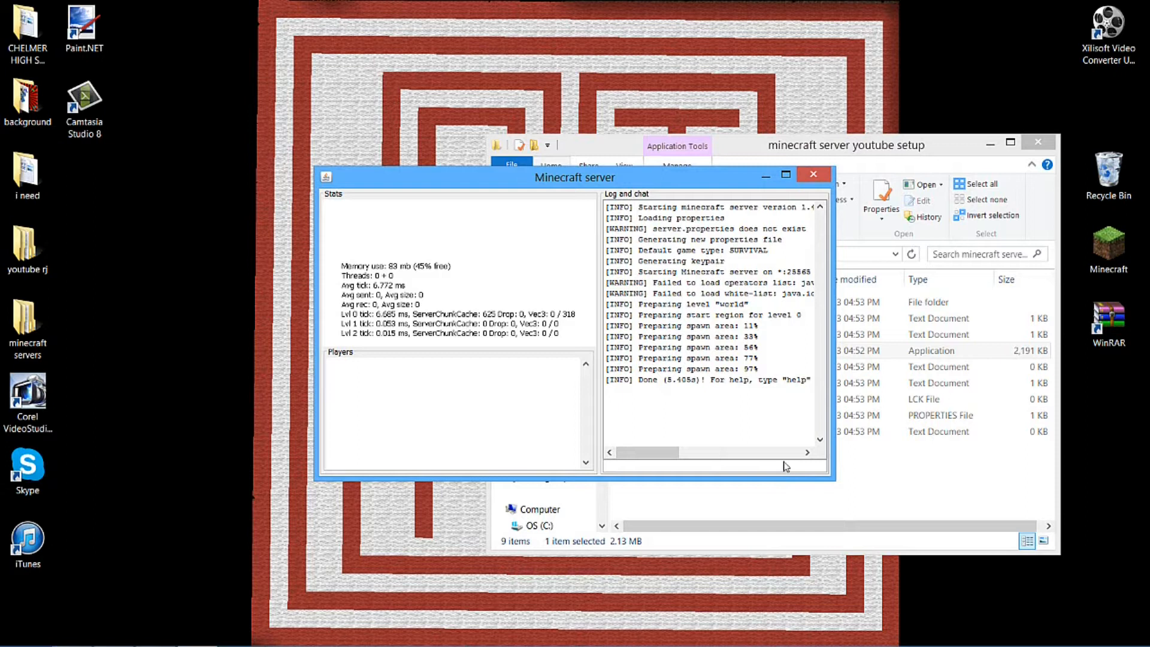
key(alt+F4)
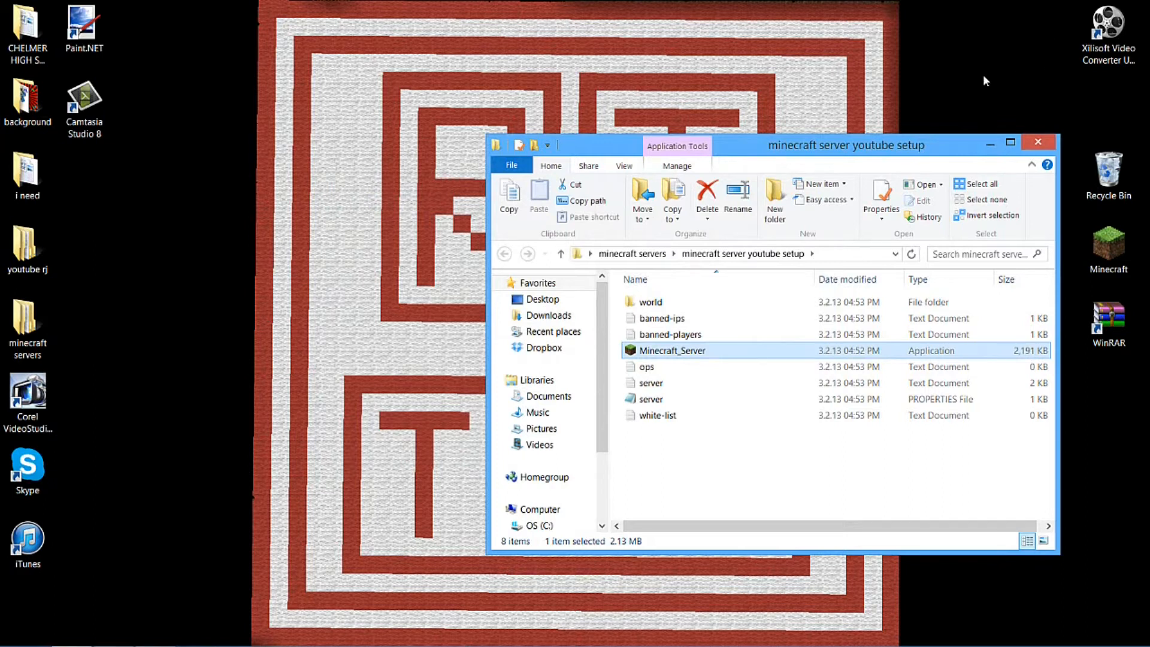
click(1033, 142)
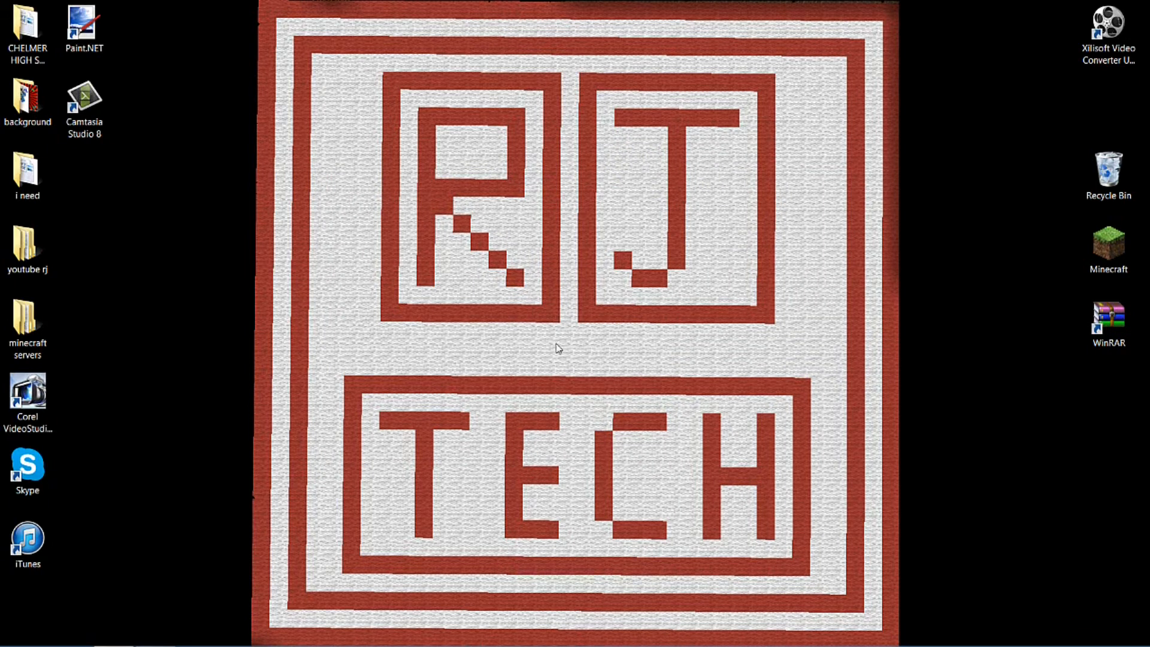
Open Command Prompt and run ipconfig to look up the Wi-Fi adapter's IPv4 address and default gateway
key(super+r)
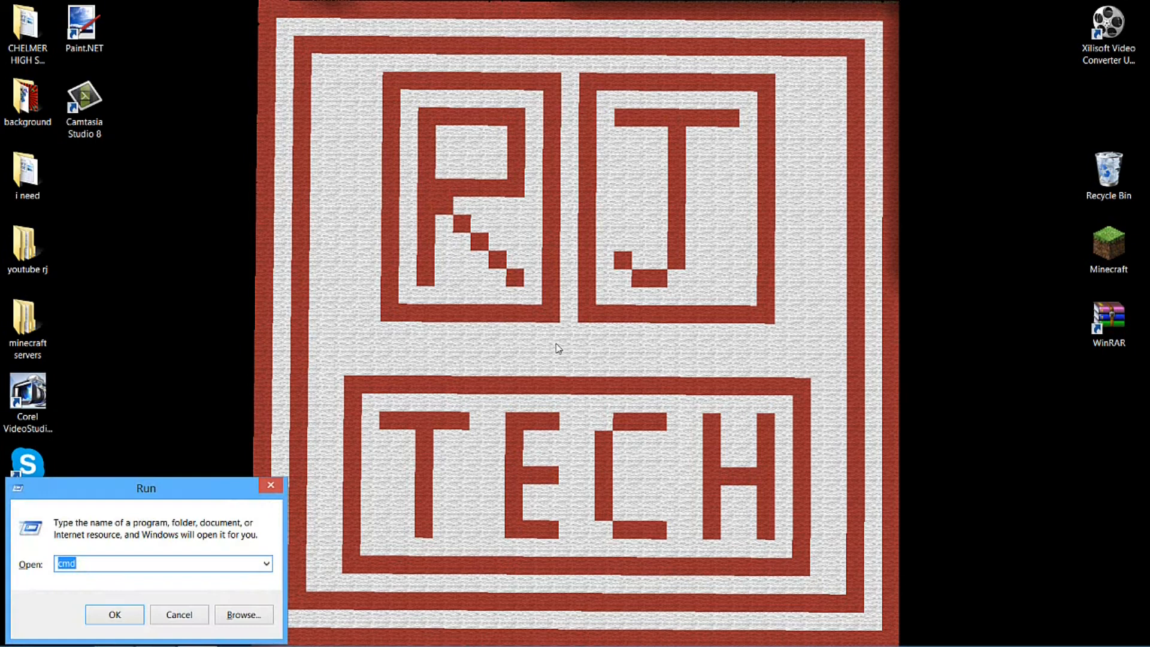
key(Return)
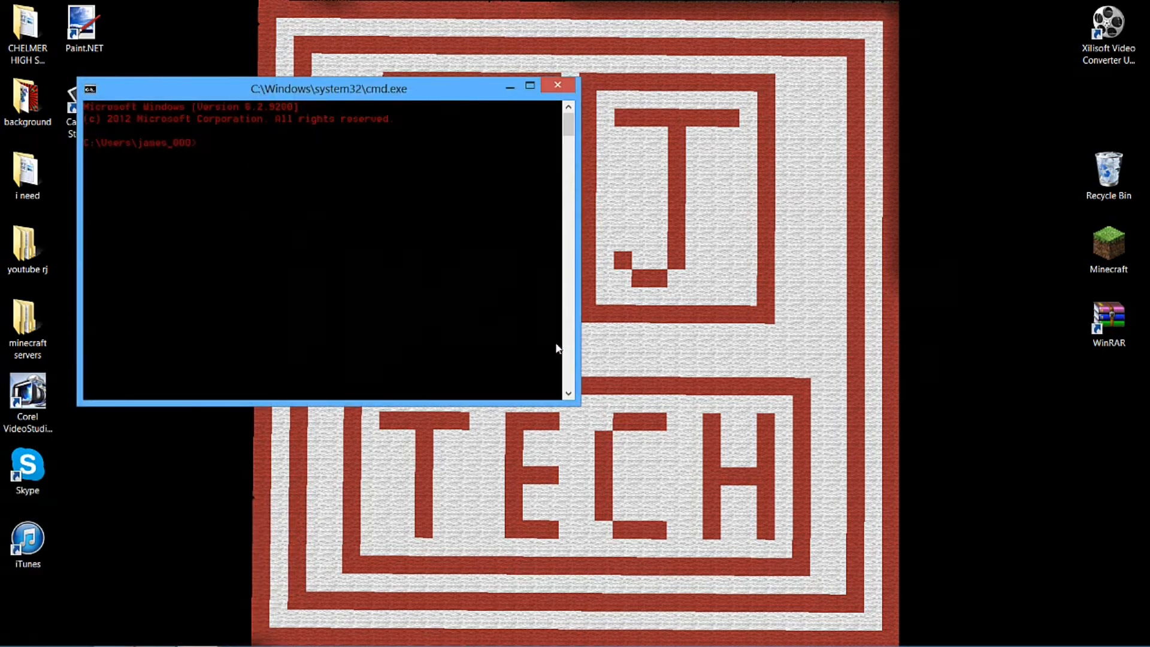
text(ipco)
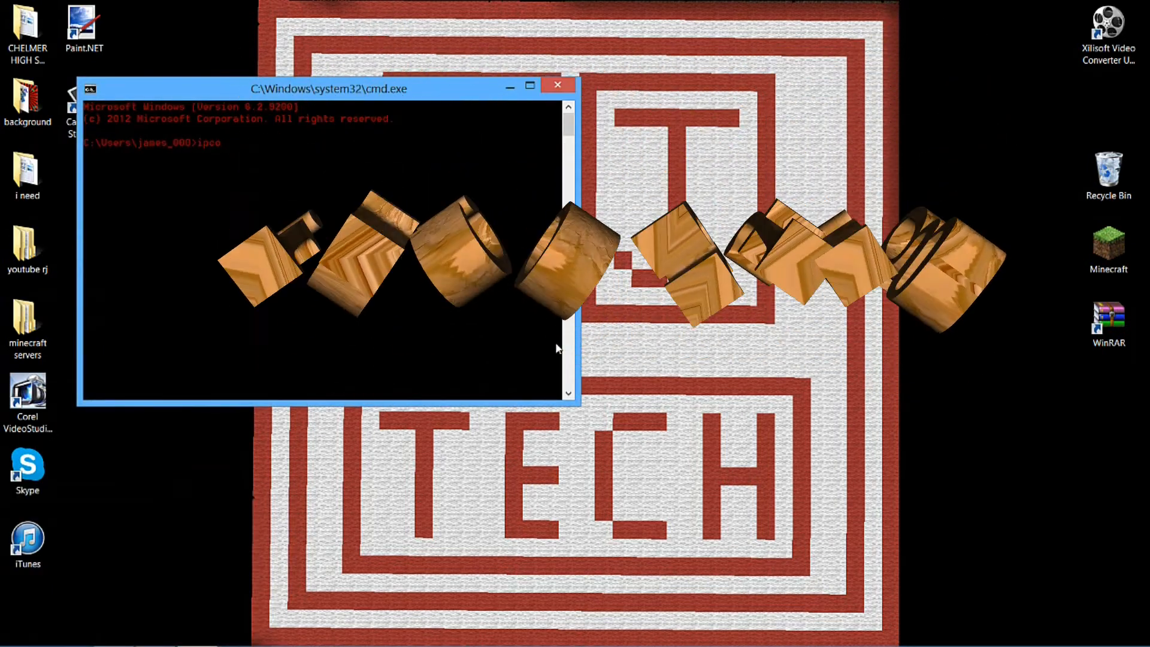
key(BackSpace)
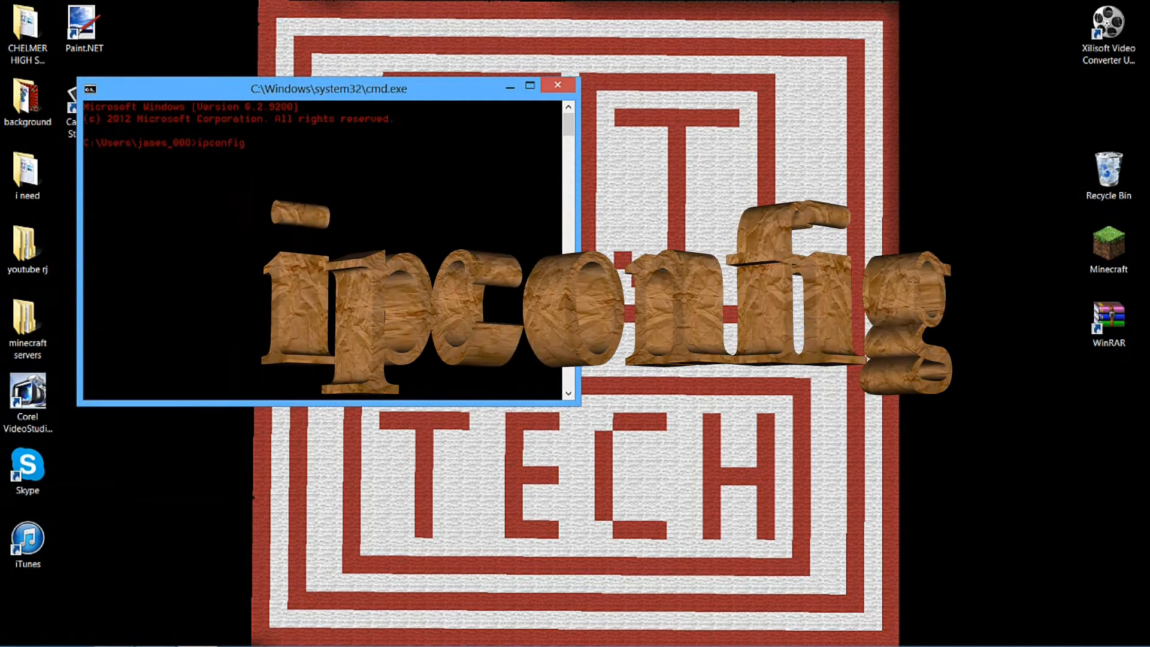
key(Return)
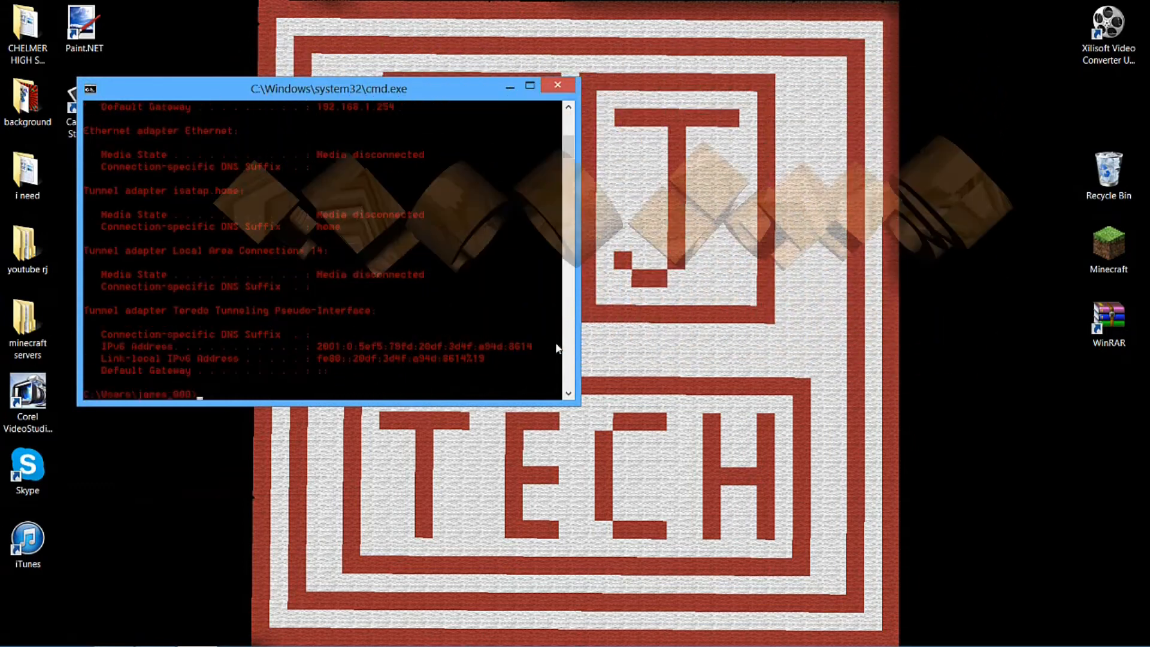
scroll(557, 346, up, 2)
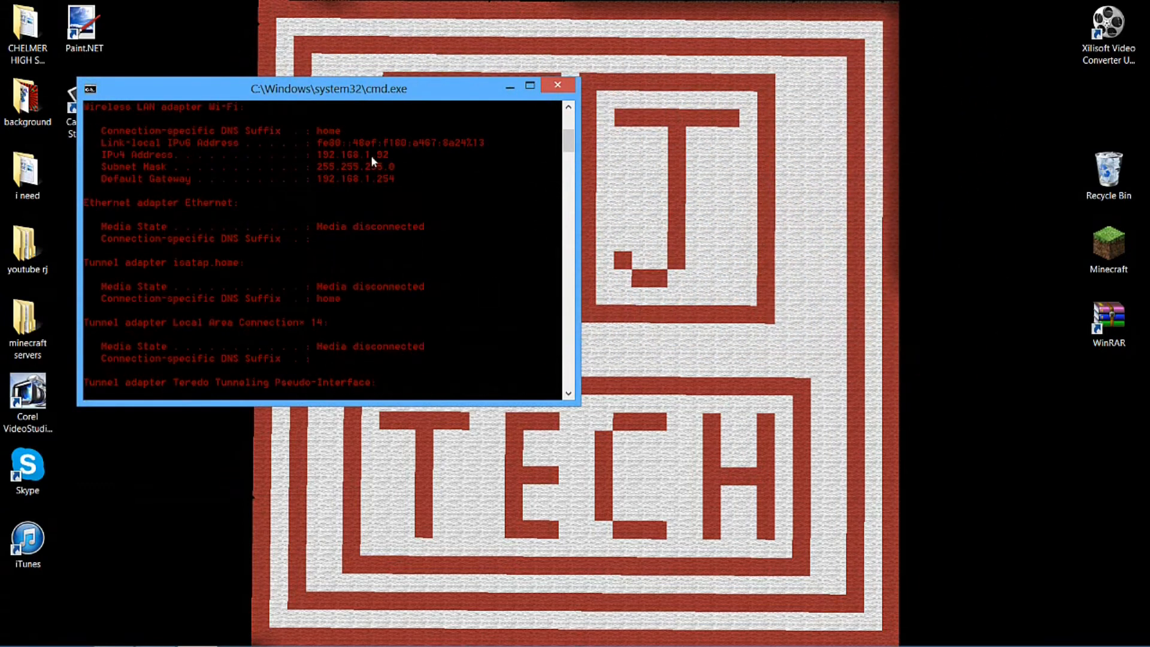
Snap the Command Prompt window to one half of the screen and open Internet Explorer in the other half
key(super+Right)
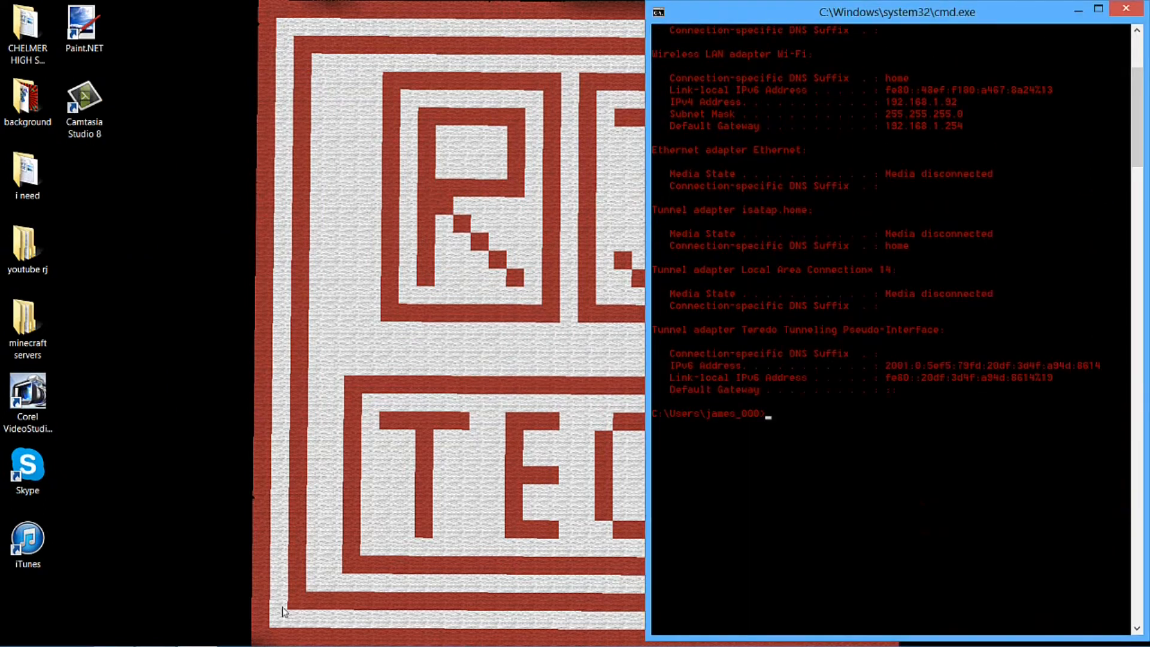
click(30, 634)
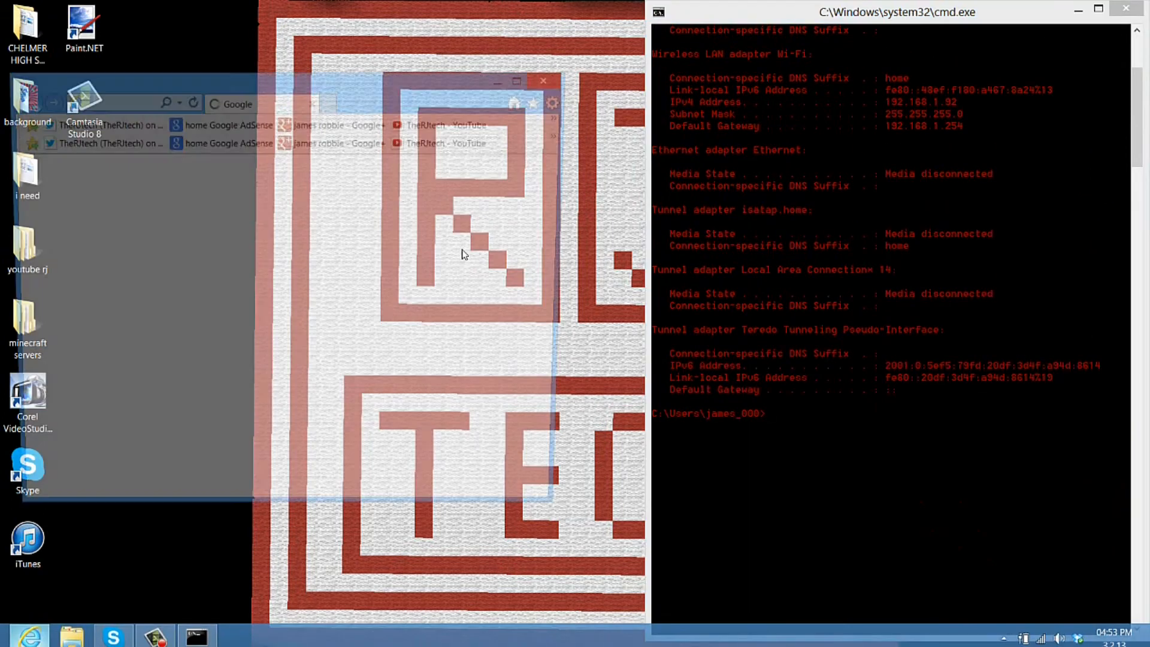
drag(371, 73, 0, 56)
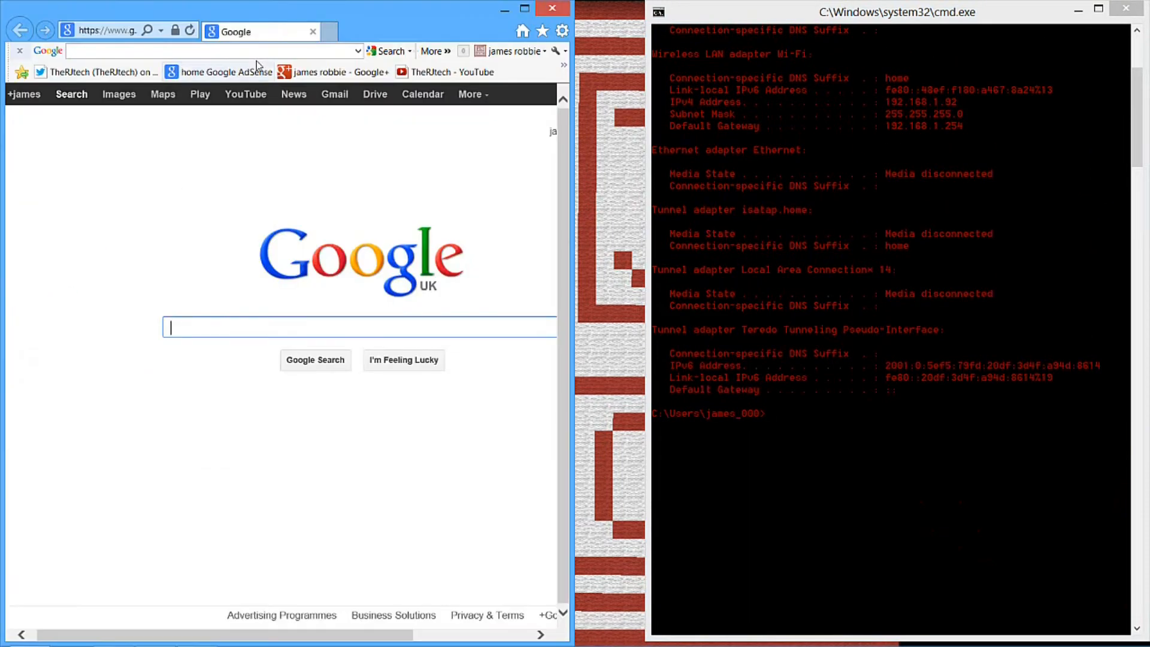
Load the router page at the default gateway address 192.168.1.254 and go to the BT Home Hub's Settings
click(118, 33)
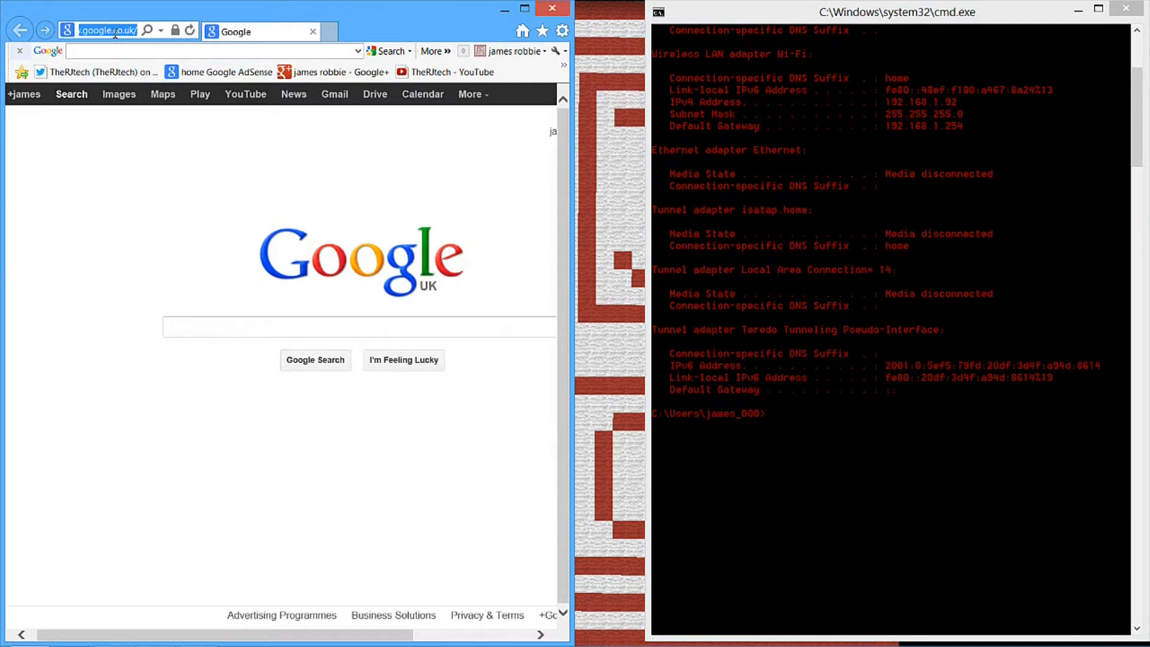
text(192.168.1.254/)
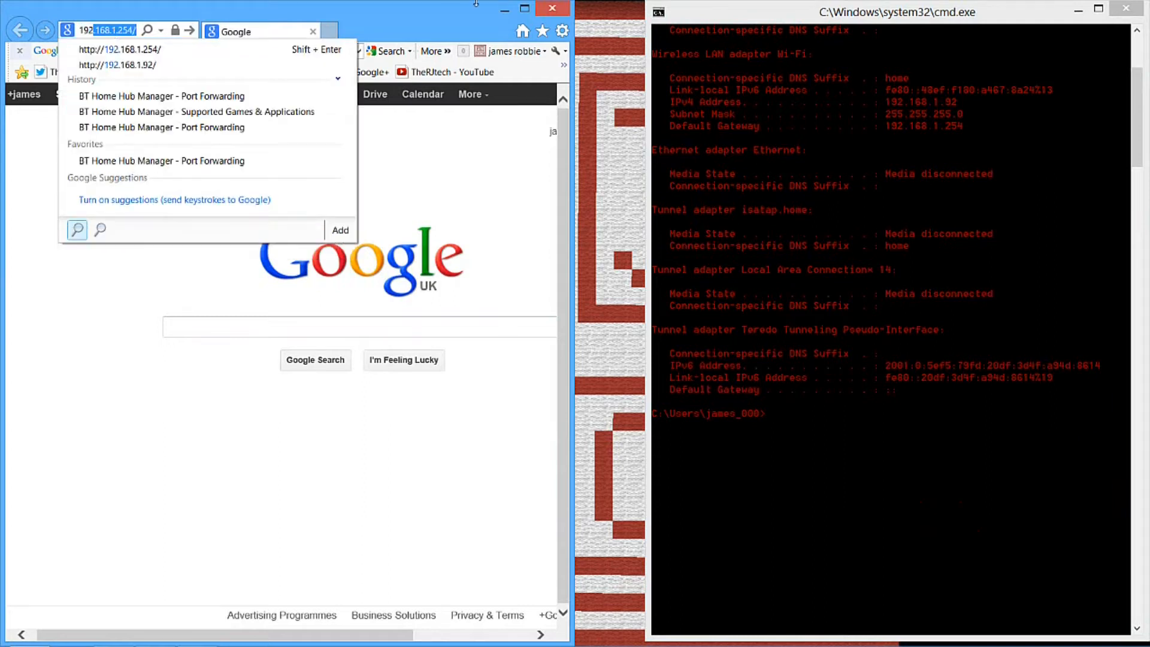
click(147, 52)
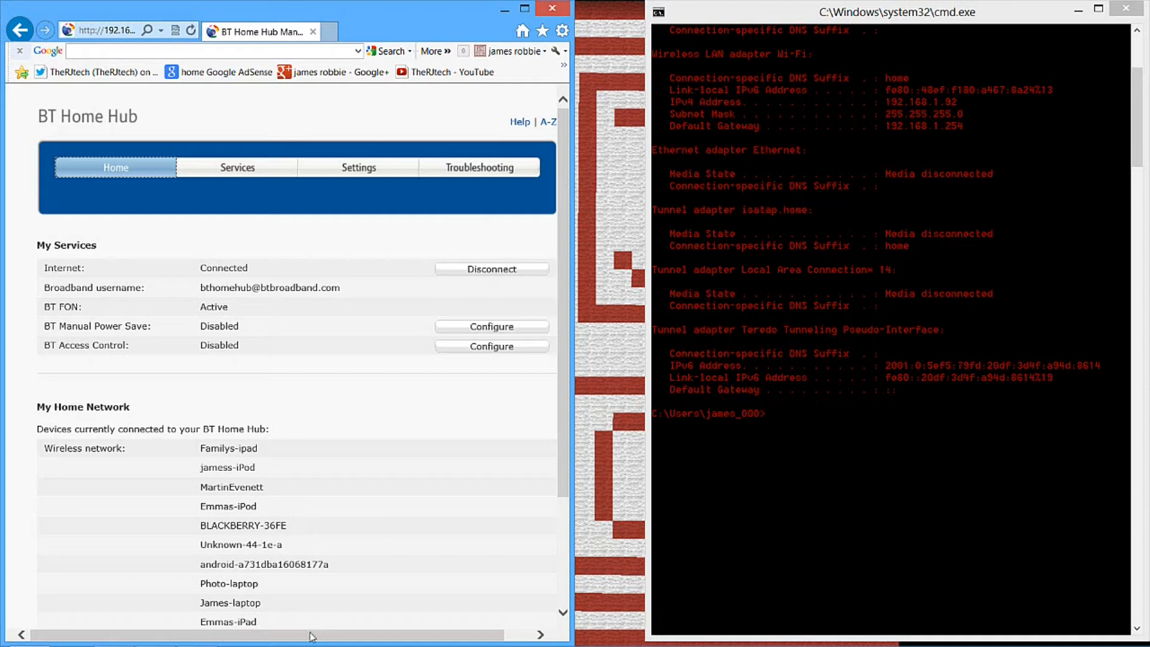
drag(309, 632, 301, 591)
click(359, 167)
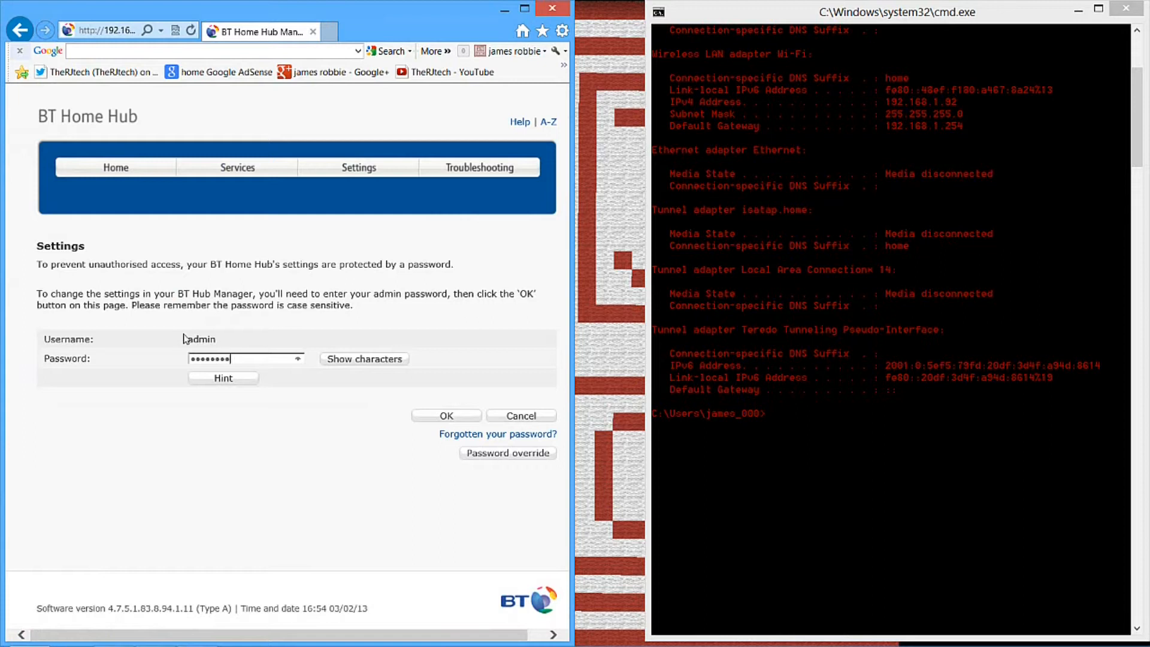
Submit the admin password to sign in to the hub's settings and open the Port Forwarding page
click(415, 416)
click(398, 301)
click(454, 417)
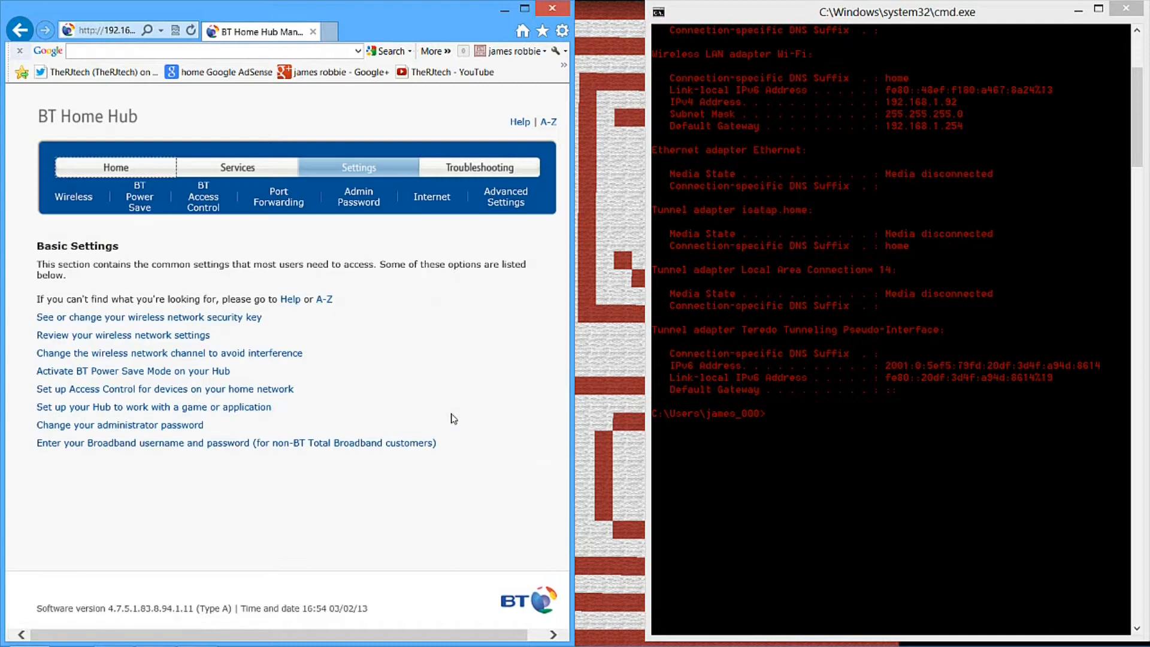
mouse_move(286, 225)
mouse_down()
mouse_move(256, 206)
mouse_move(292, 206)
mouse_up()
click(286, 211)
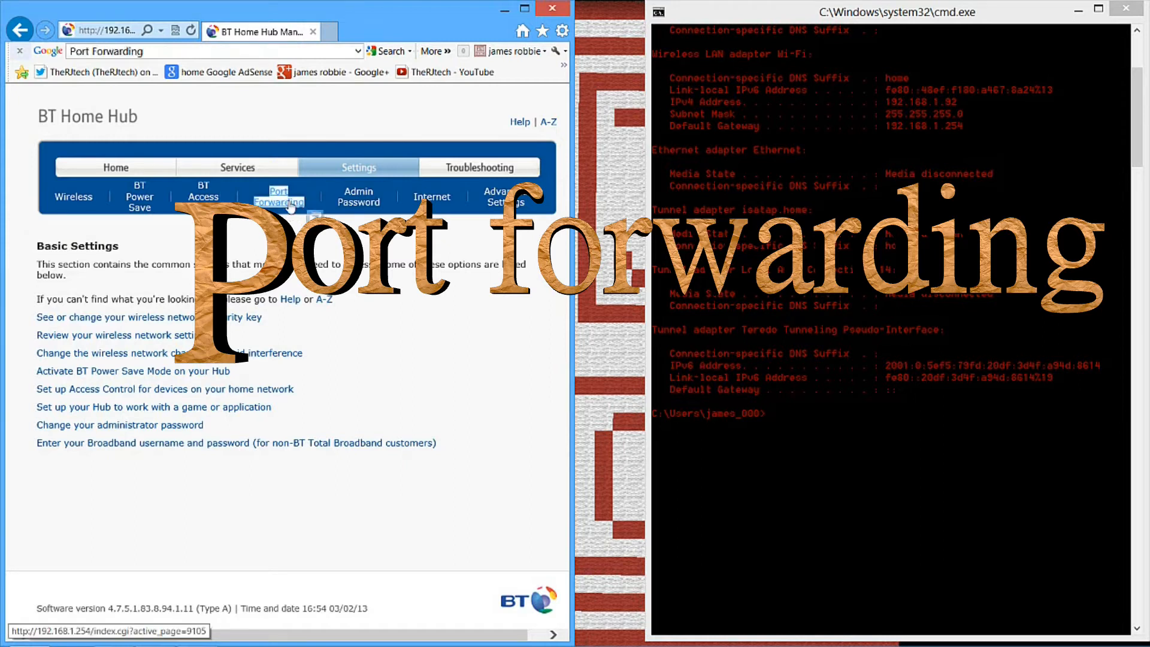
click(291, 206)
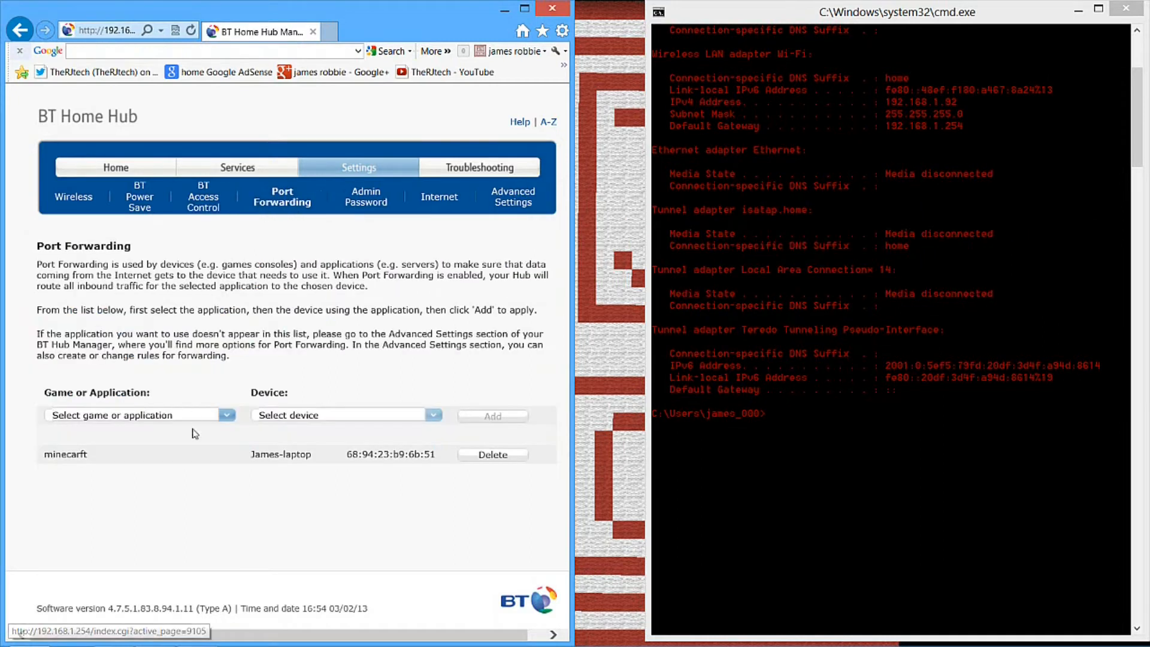
Delete the existing minecarft port forwarding assignment for the laptop and confirm its removal
click(501, 457)
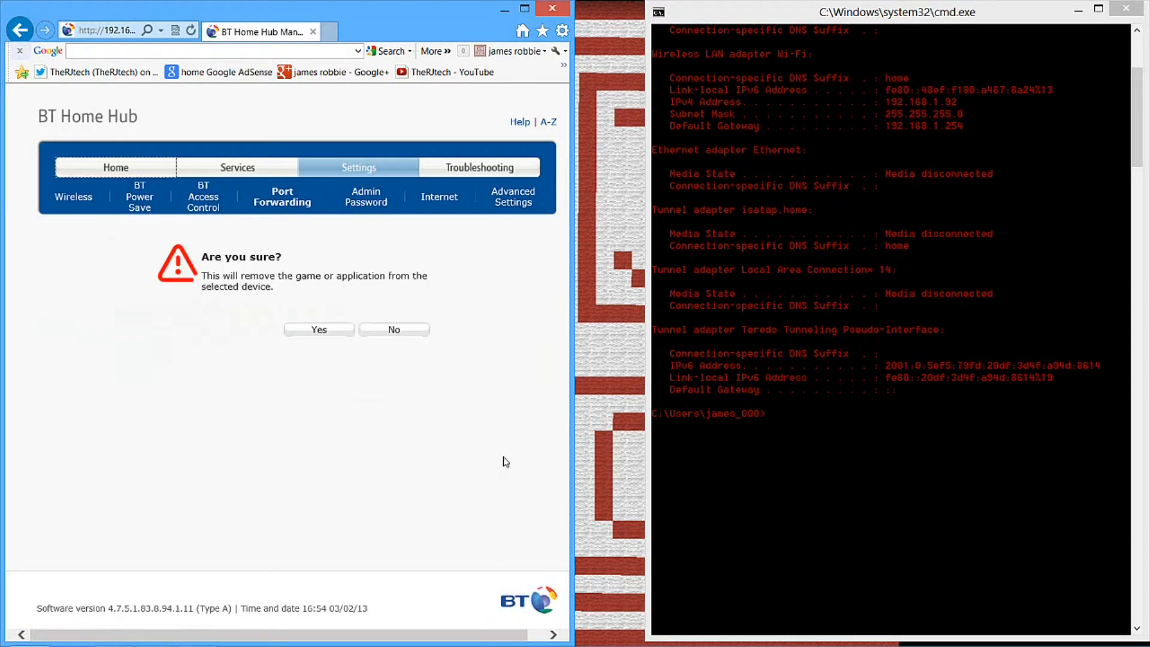
click(311, 333)
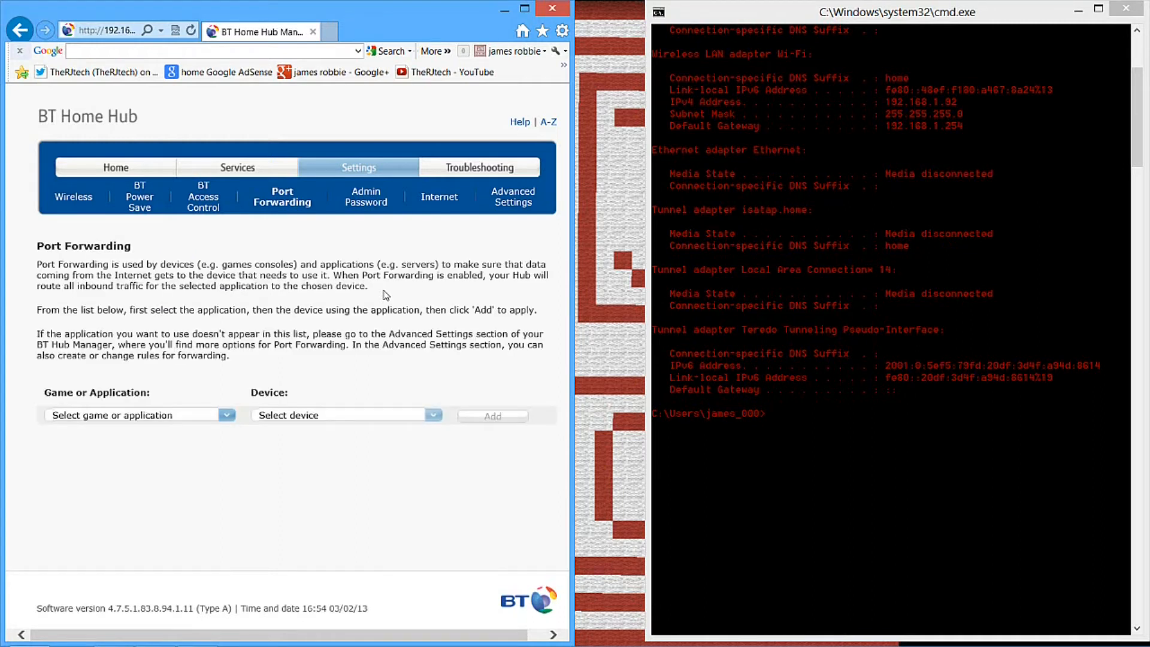
click(161, 417)
click(202, 371)
click(282, 201)
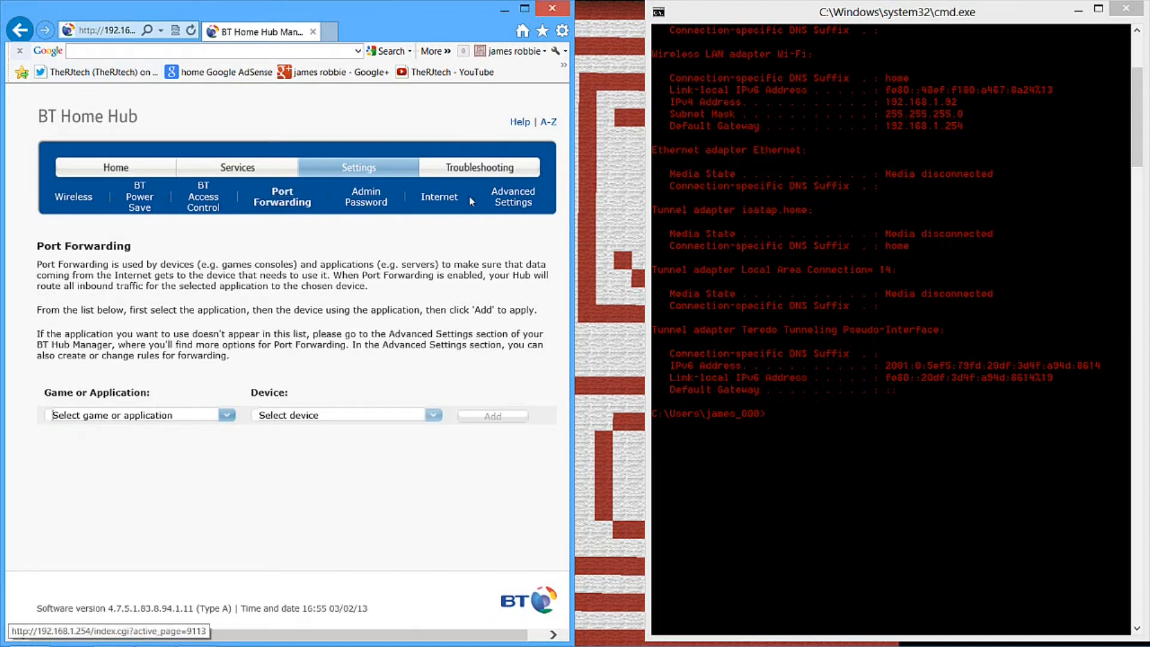
In the advanced port forwarding settings, delete the user-defined application minecarft from the supported applications
click(503, 202)
click(117, 337)
click(342, 203)
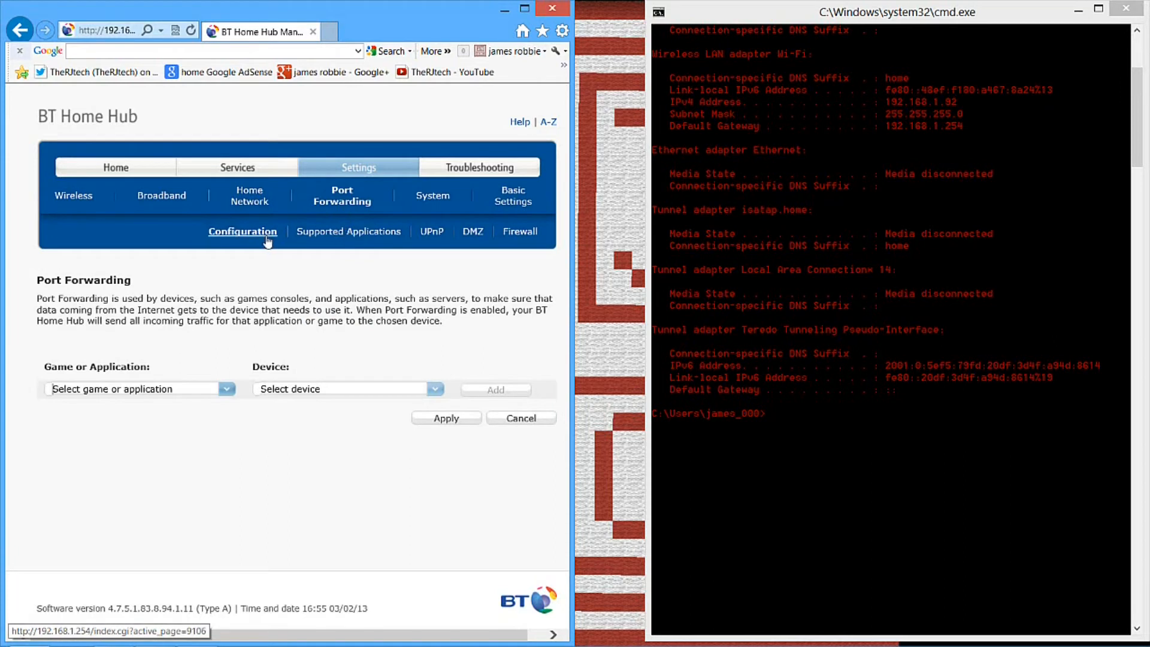
click(348, 237)
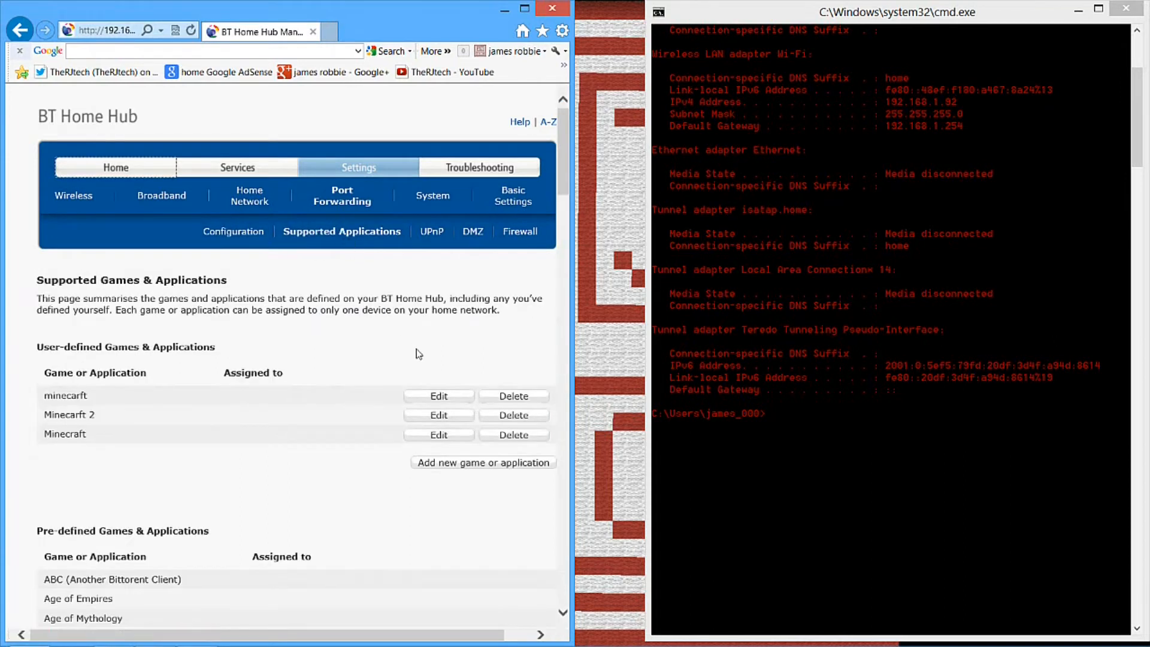
click(519, 396)
click(324, 376)
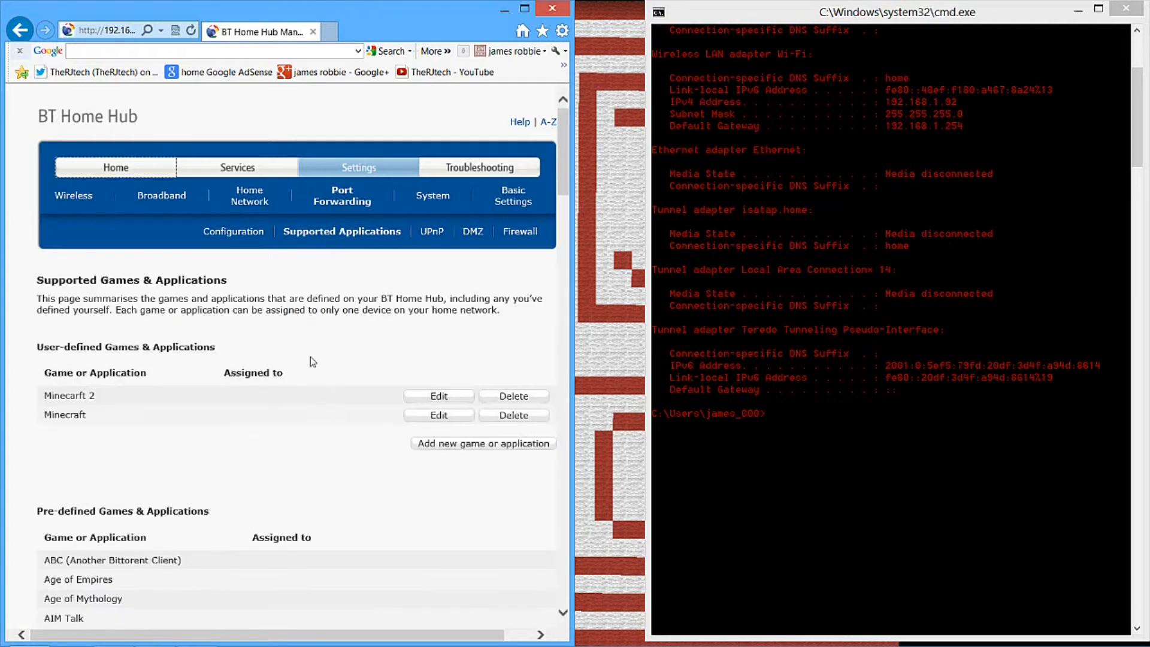
click(500, 447)
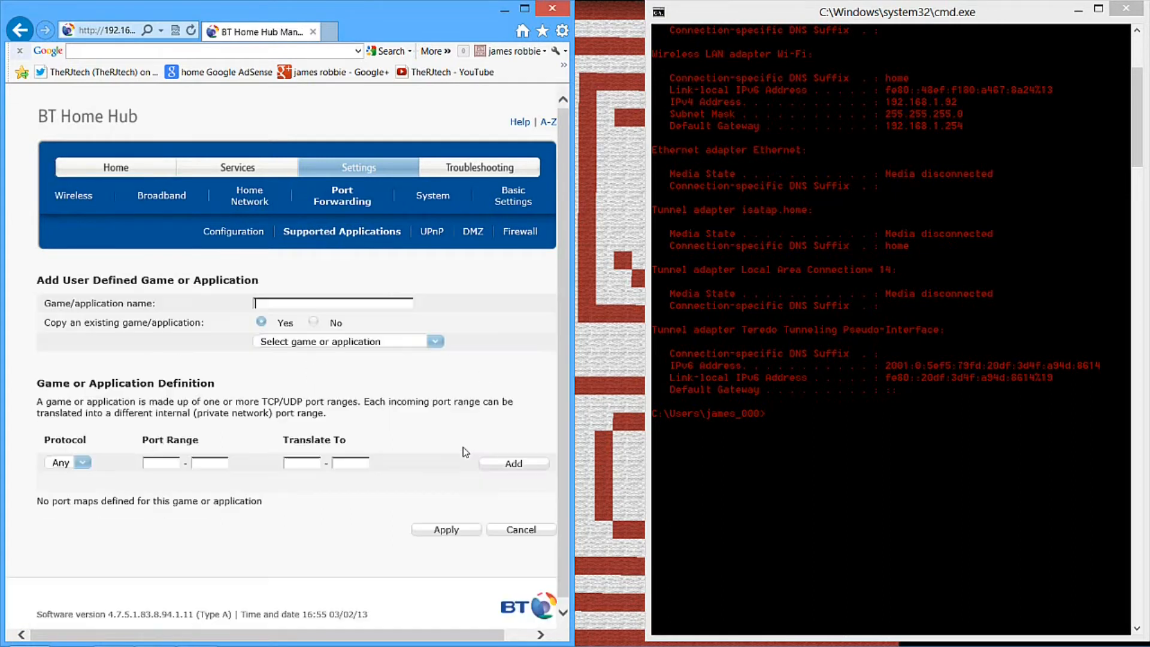
click(313, 323)
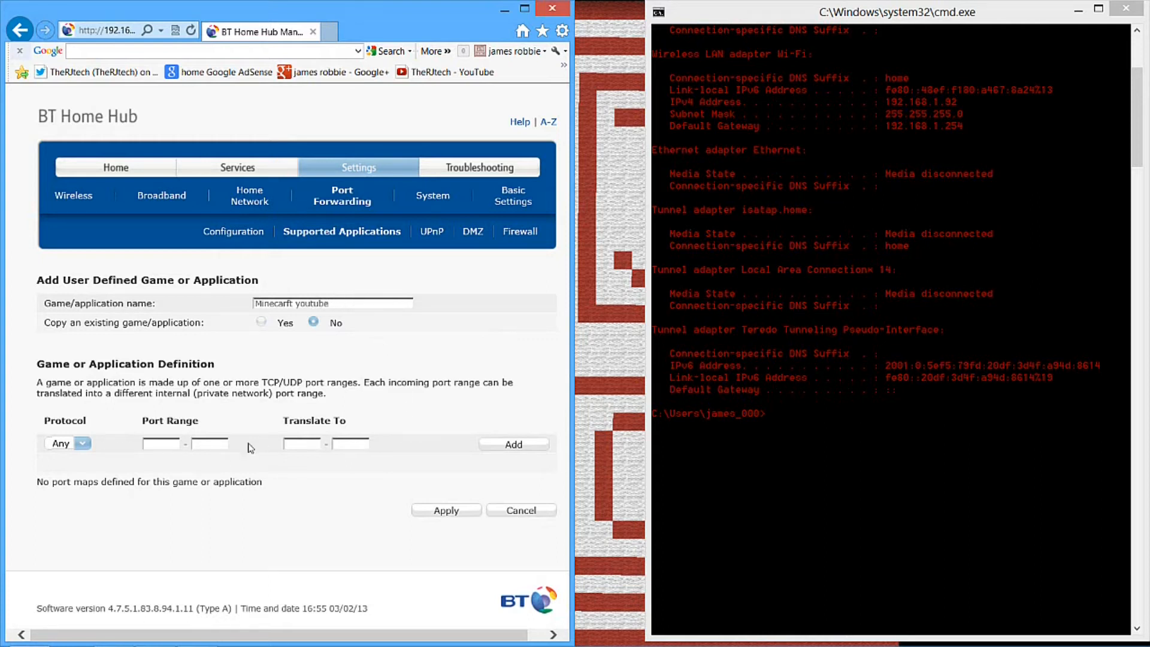
click(83, 447)
click(61, 468)
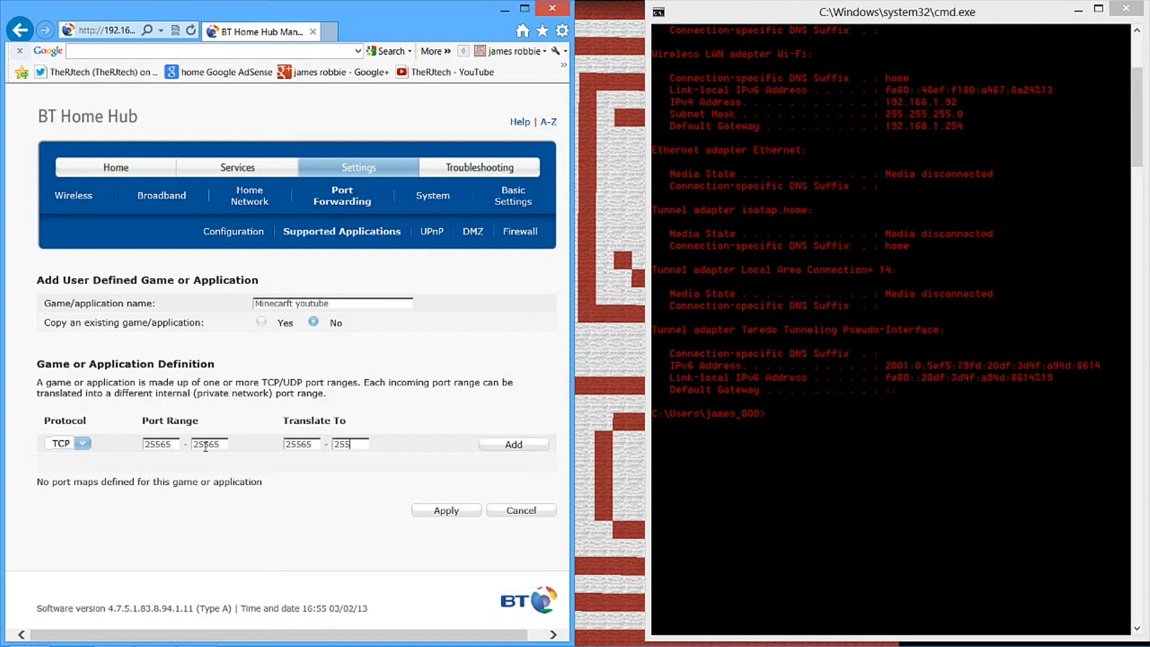
click(513, 444)
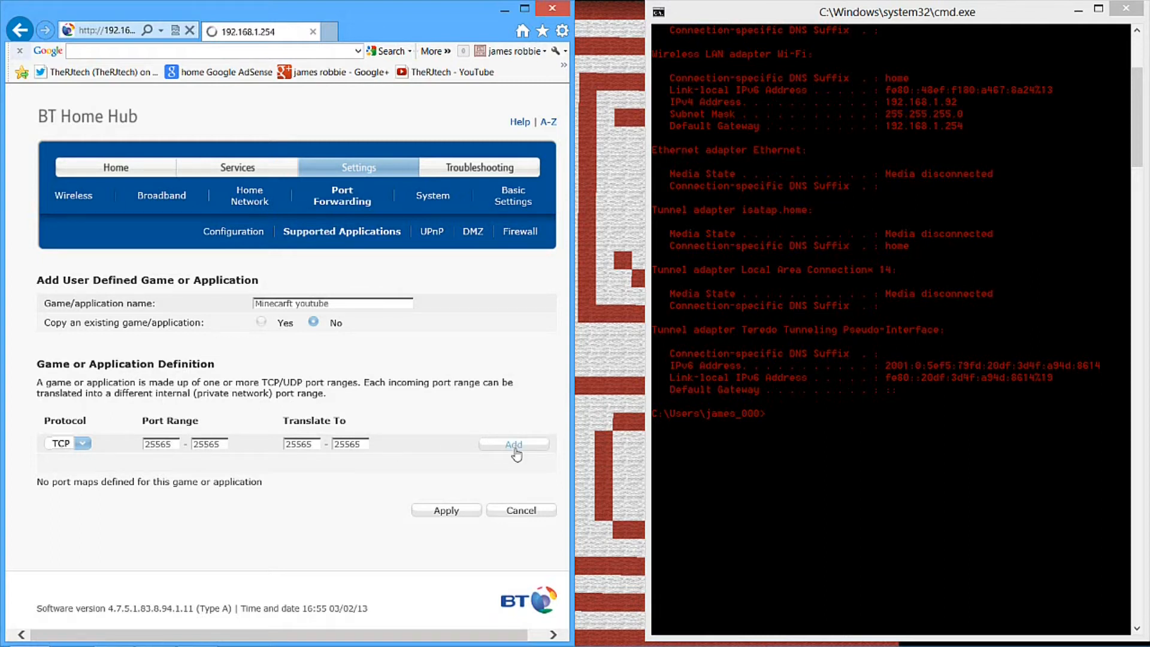
Set the next port map's protocol to UDP and copy port number 25565 from the TCP entry
click(76, 445)
click(80, 480)
mouse_move(154, 479)
mouse_down()
mouse_move(130, 484)
mouse_move(157, 483)
mouse_up()
click(130, 484)
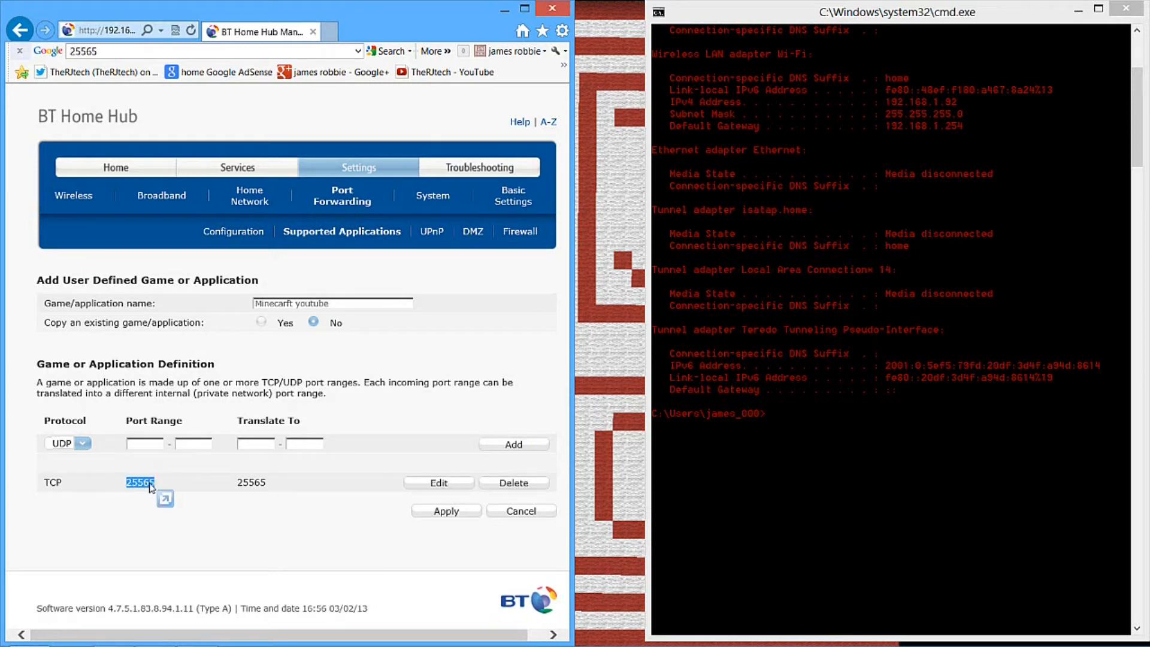
right_click(150, 484)
click(182, 333)
Paste 25565 into both ends of the UDP port range and its translation range, and add the port map
click(144, 444)
right_click(145, 445)
click(177, 499)
right_click(205, 444)
click(222, 498)
right_click(252, 444)
click(284, 496)
right_click(302, 445)
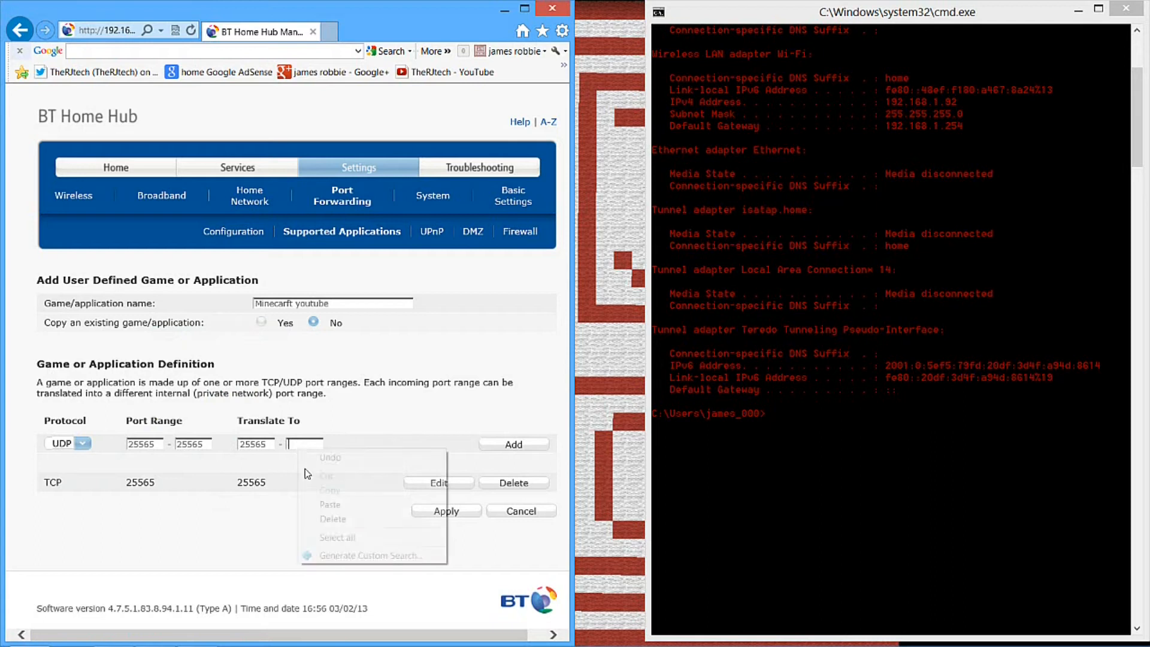
click(311, 518)
right_click(299, 445)
click(318, 498)
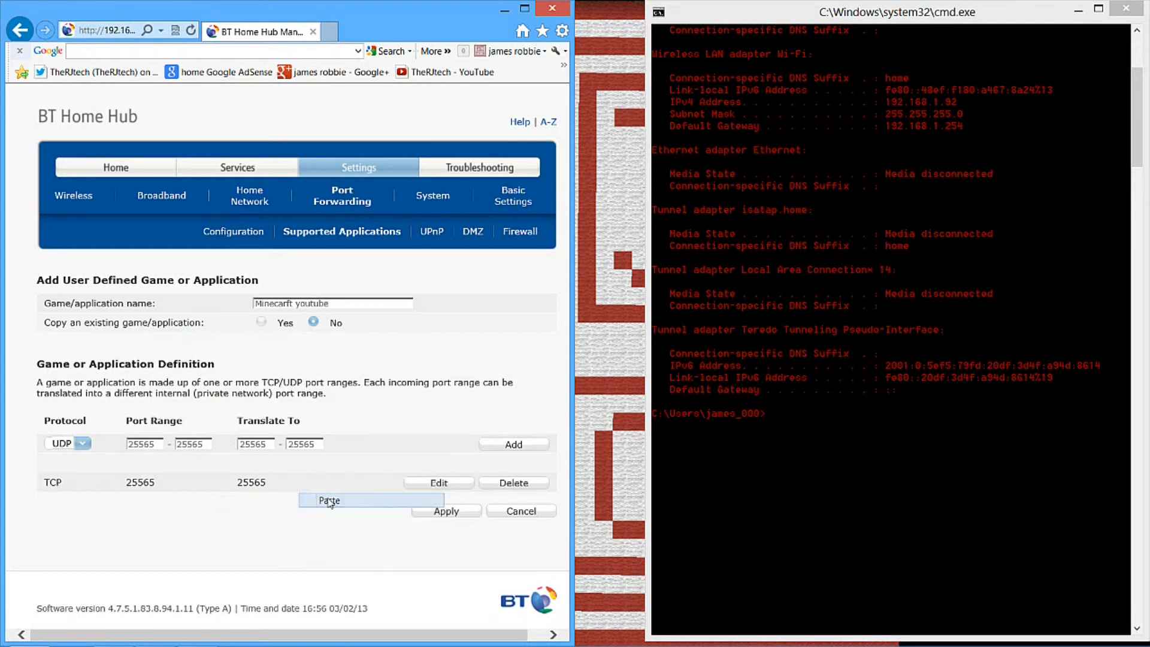
click(513, 445)
click(513, 444)
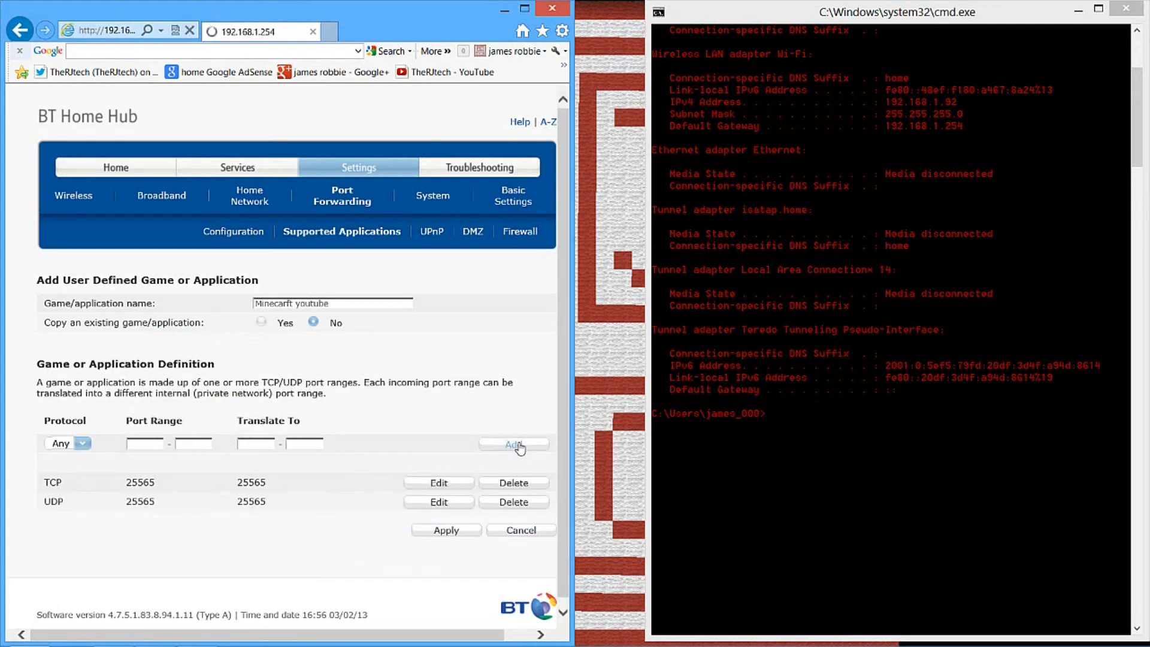
click(396, 366)
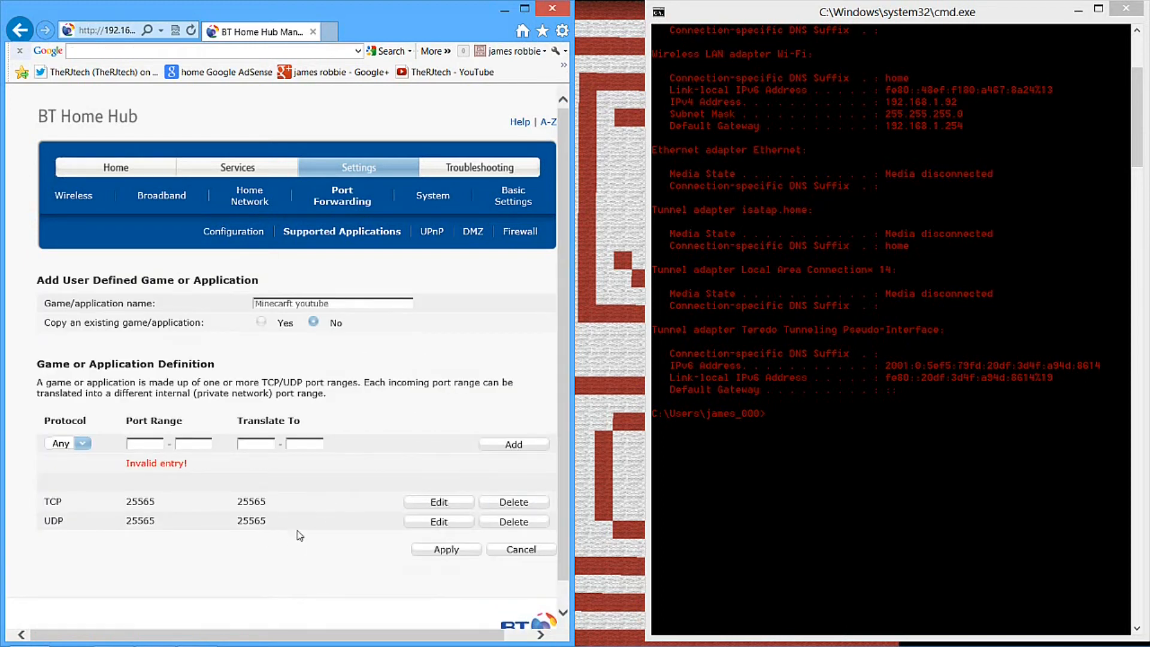
Apply the Minecarft youtube application definition and go to the port forwarding Configuration page
drag(267, 521, 130, 486)
click(447, 550)
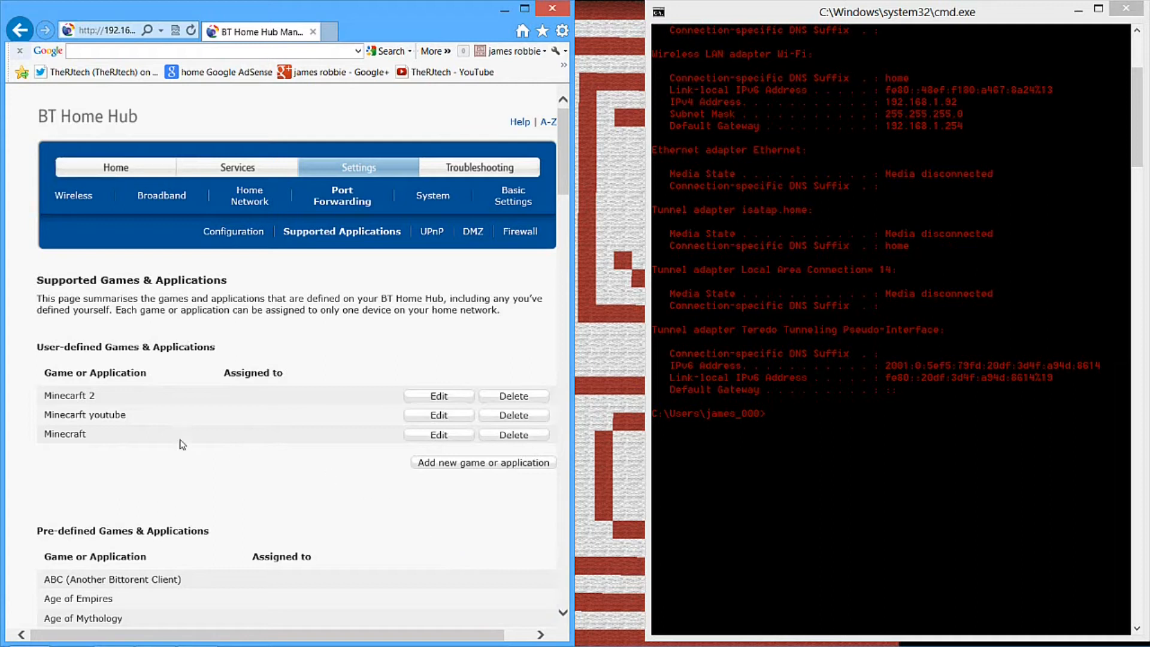
drag(133, 419, 41, 422)
click(360, 278)
click(243, 235)
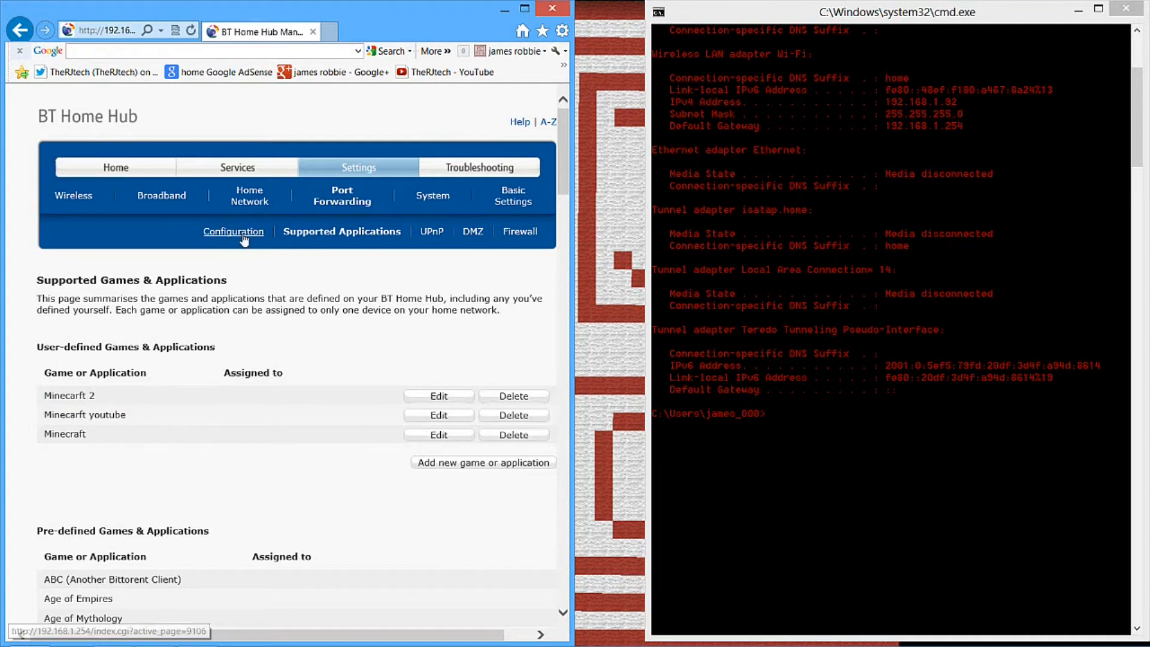
Assign the Minecarft youtube application to the laptop and add it to the port forwarding list
click(182, 391)
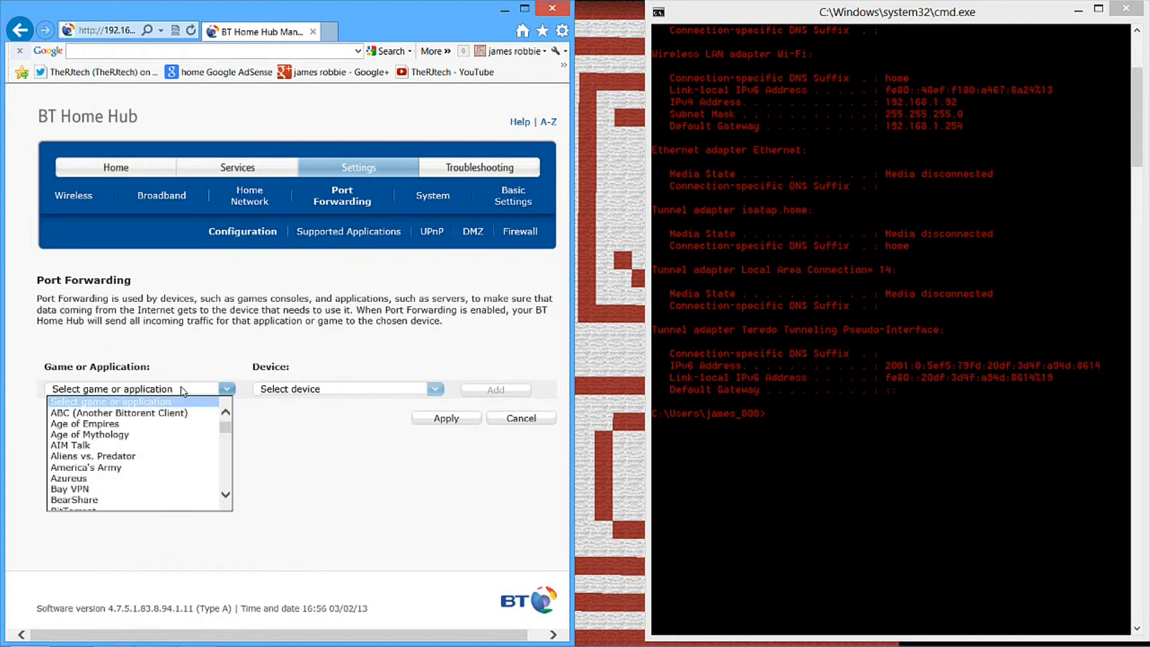
key(m)
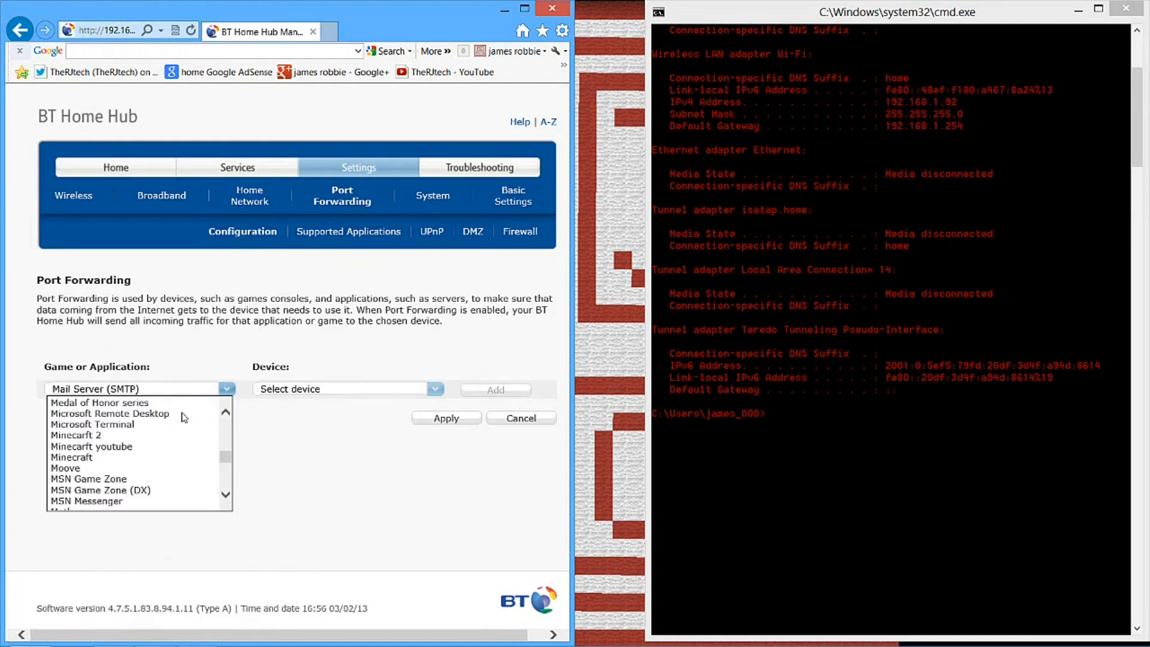
click(103, 449)
click(288, 389)
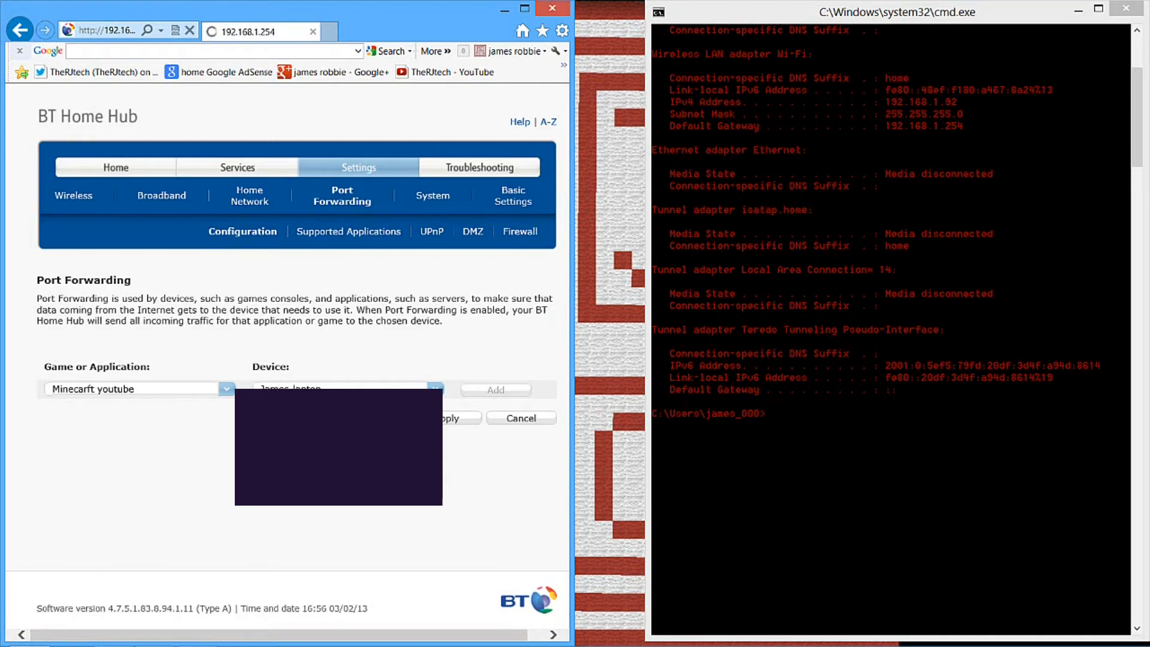
click(410, 464)
click(493, 390)
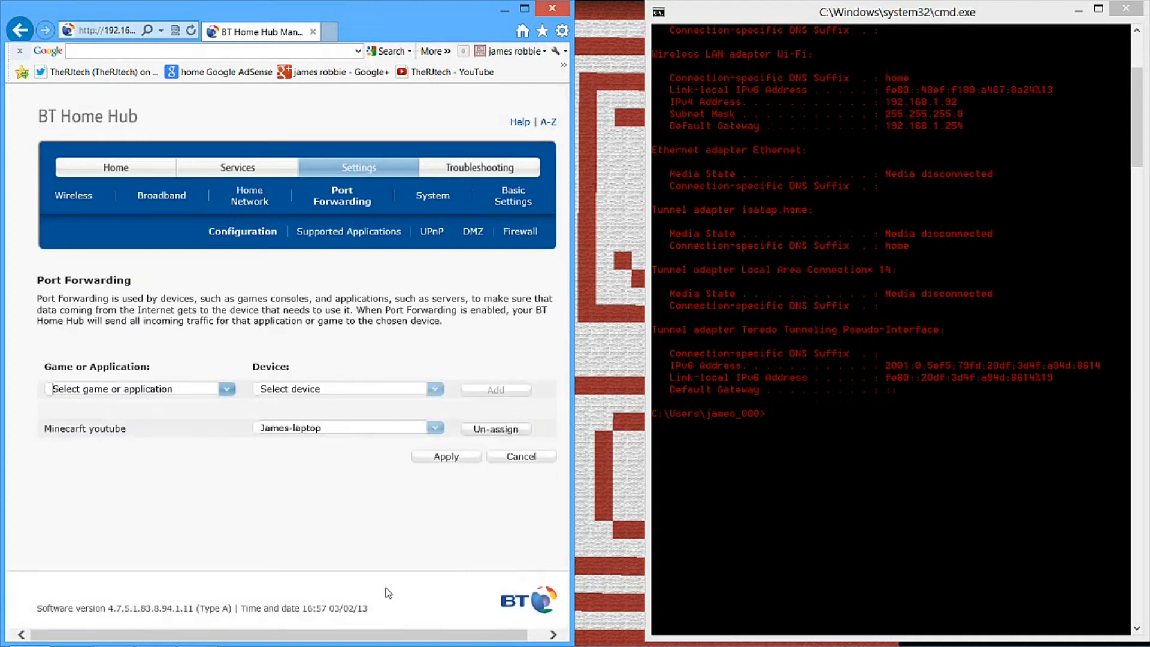
Open Google in a new browser tab
drag(44, 429, 337, 498)
click(337, 498)
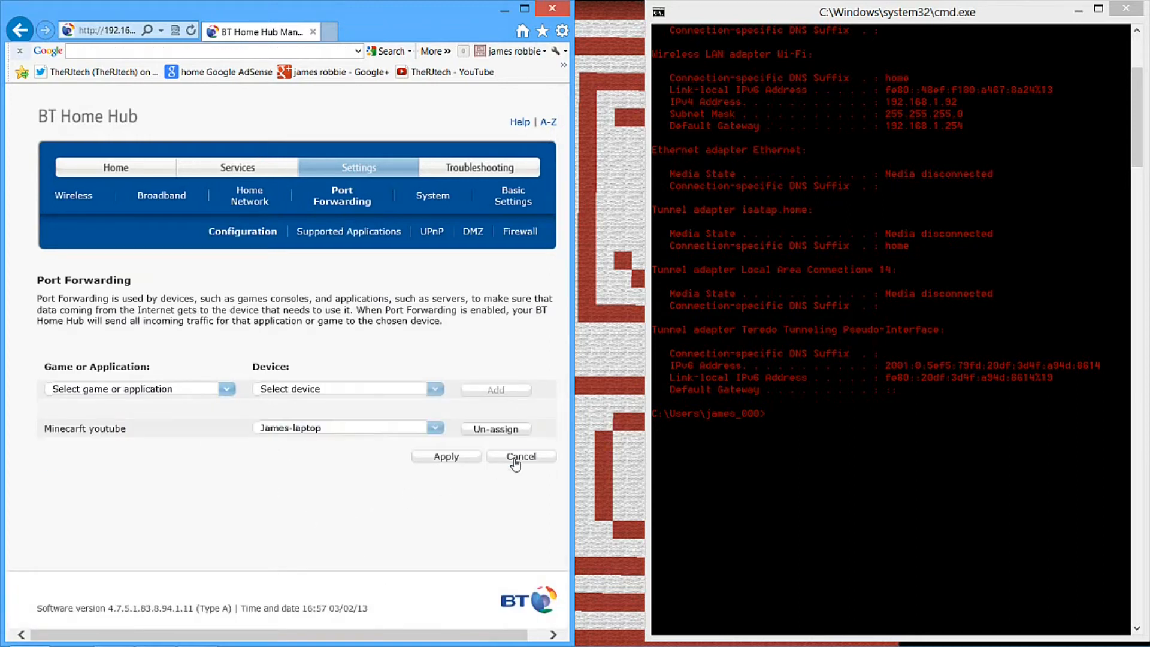
click(331, 34)
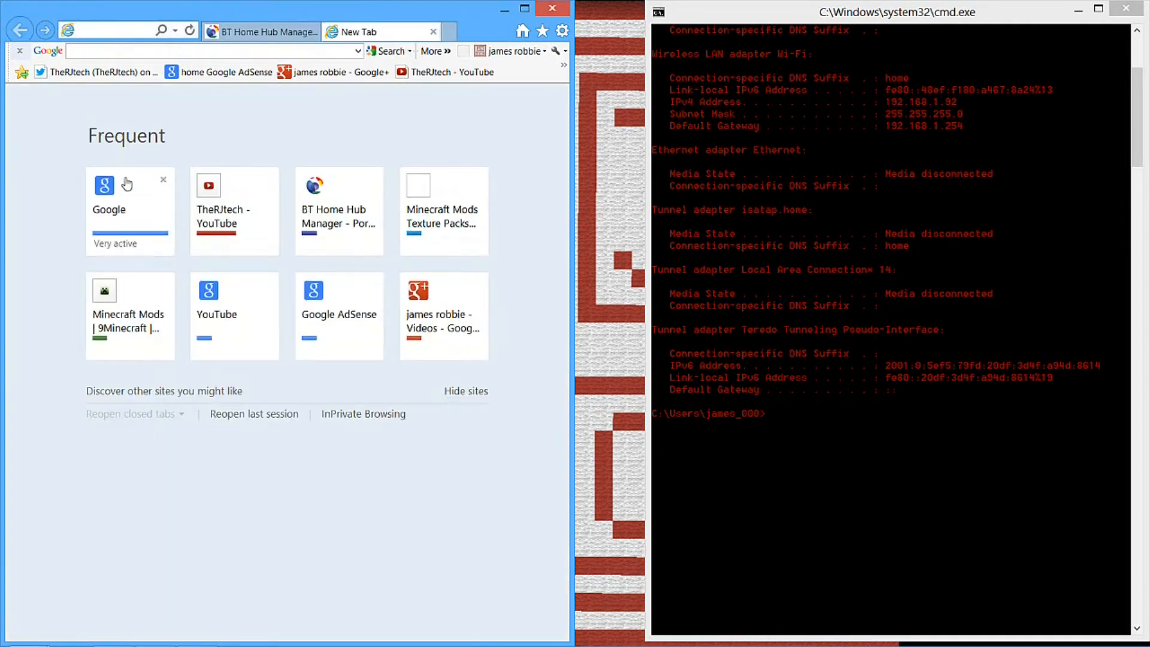
click(111, 205)
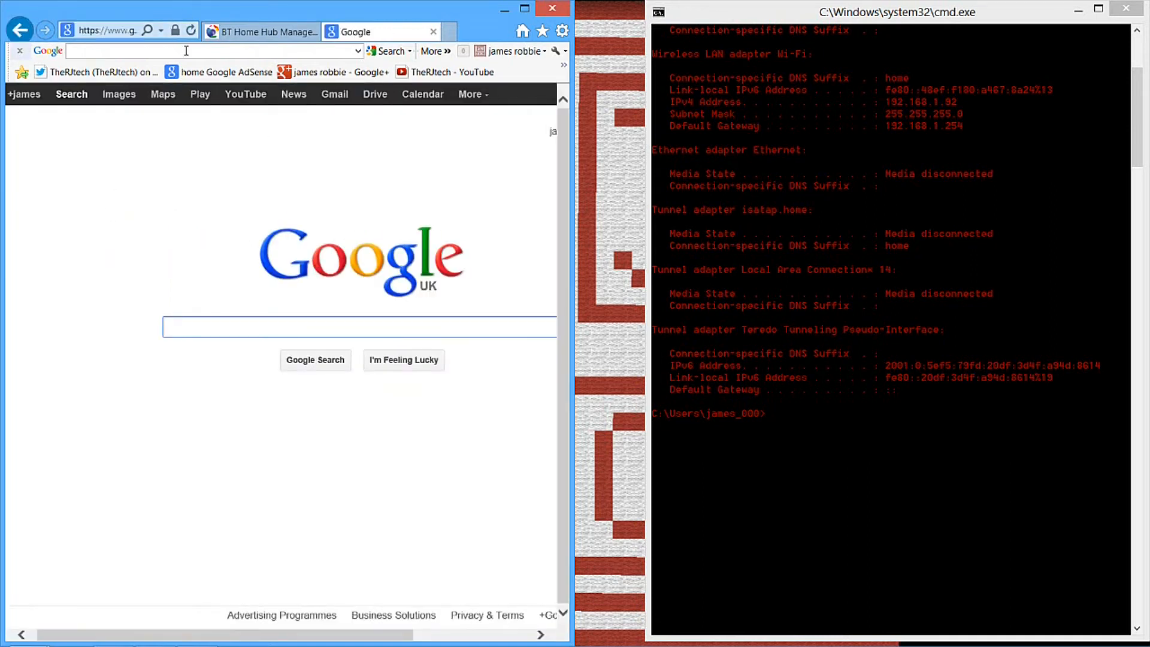
Search Google for ipconfig
text(i)
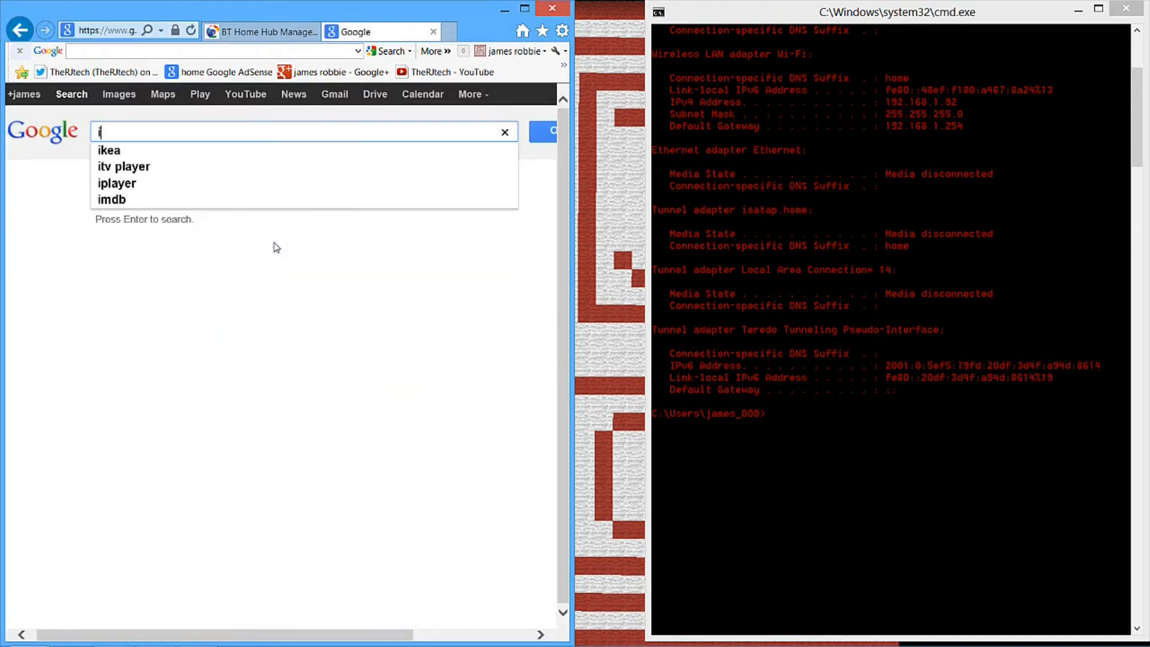
text(pconfig)
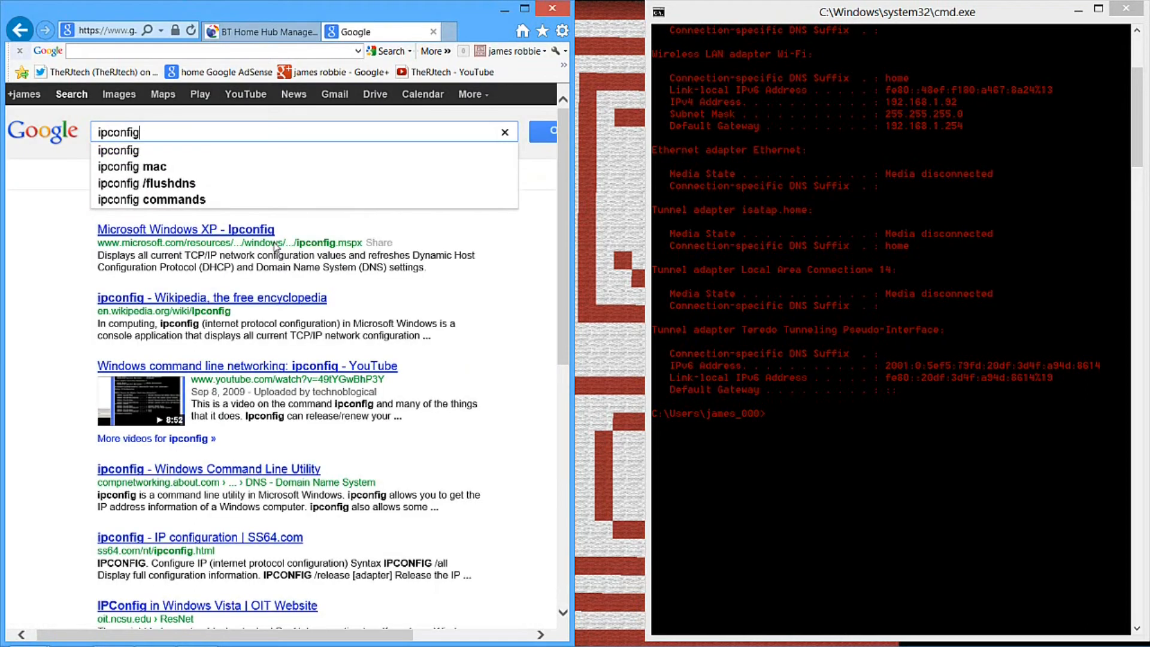
key(Return)
drag(300, 131, 107, 133)
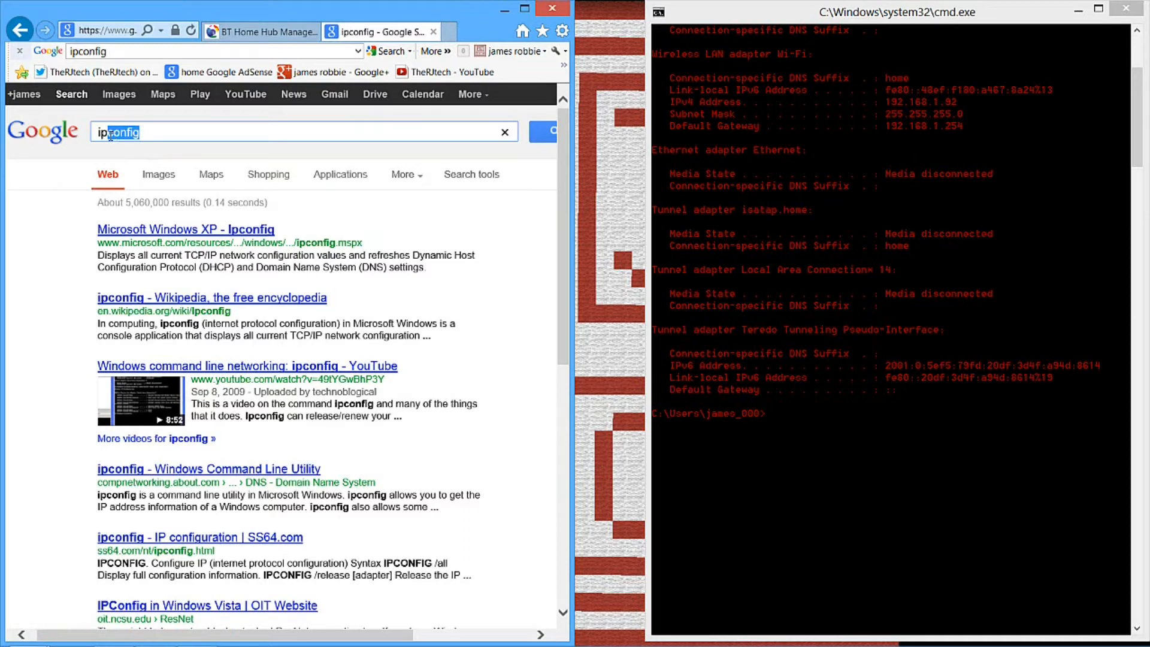
Close the Command Prompt window, then minimize the browser and bring it back
click(1137, 13)
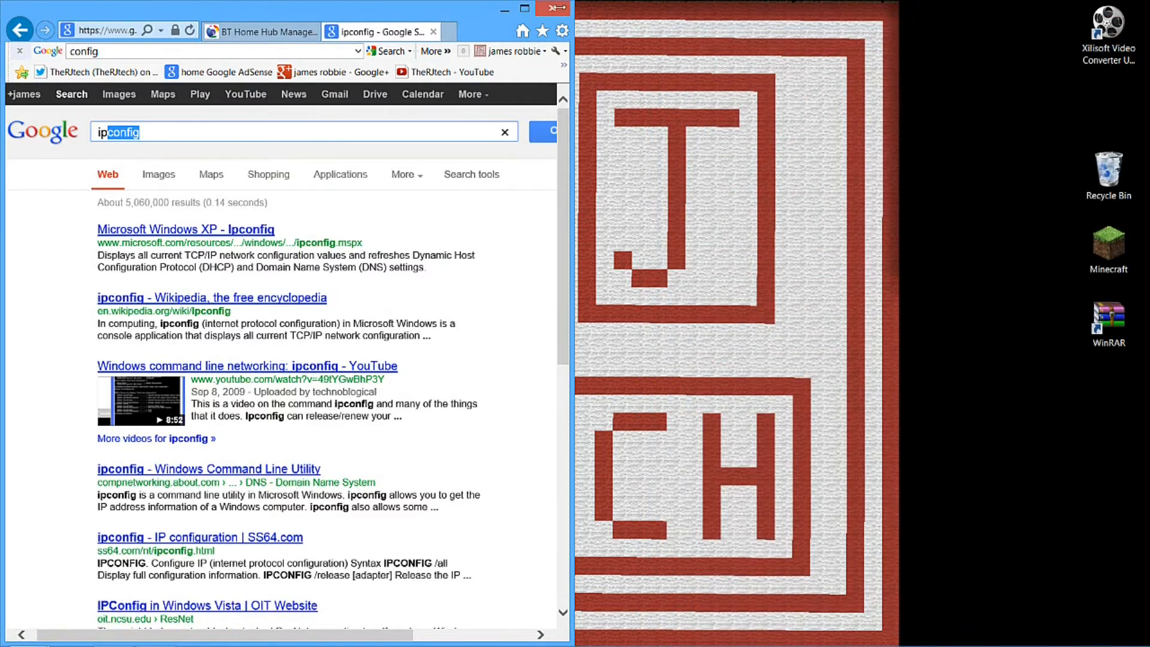
click(505, 9)
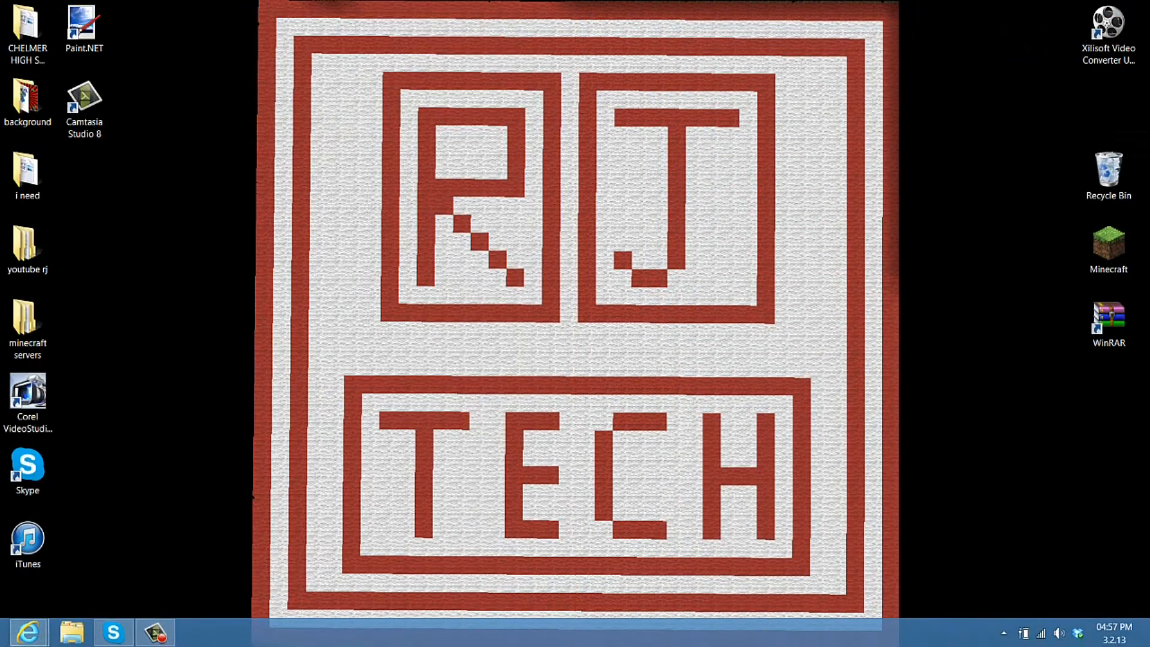
click(7, 642)
click(1, 4)
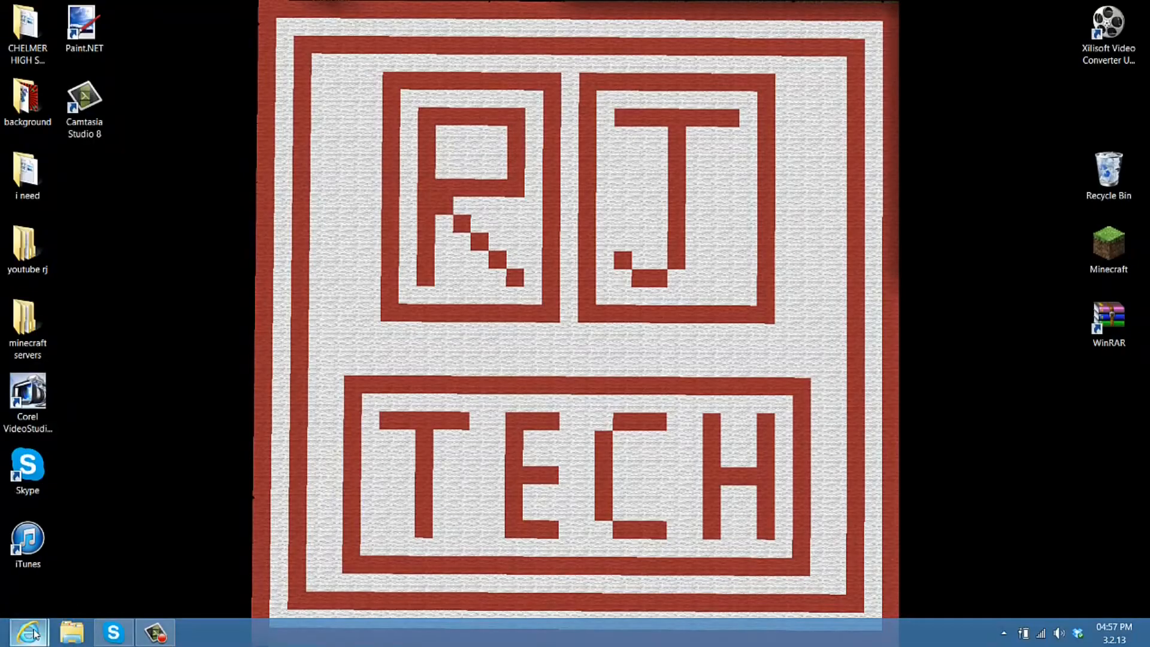
mouse_move(27, 632)
click(248, 550)
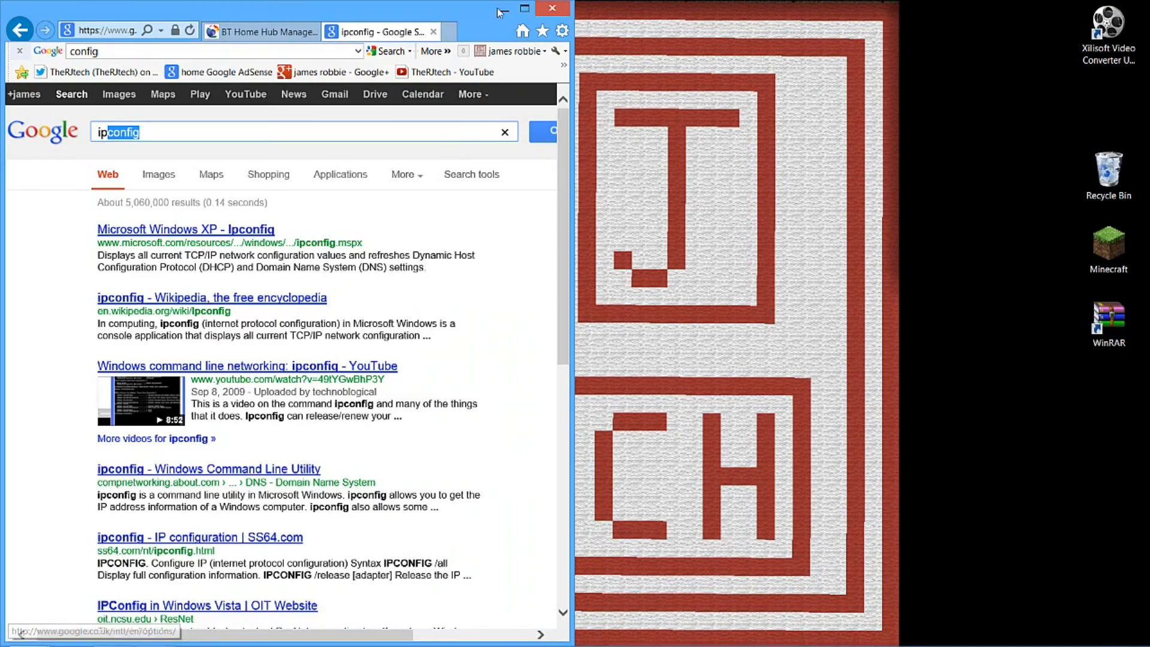
Maximize the browser window and change the Google search to ipchicken
click(526, 9)
drag(224, 134, 108, 136)
text(ch)
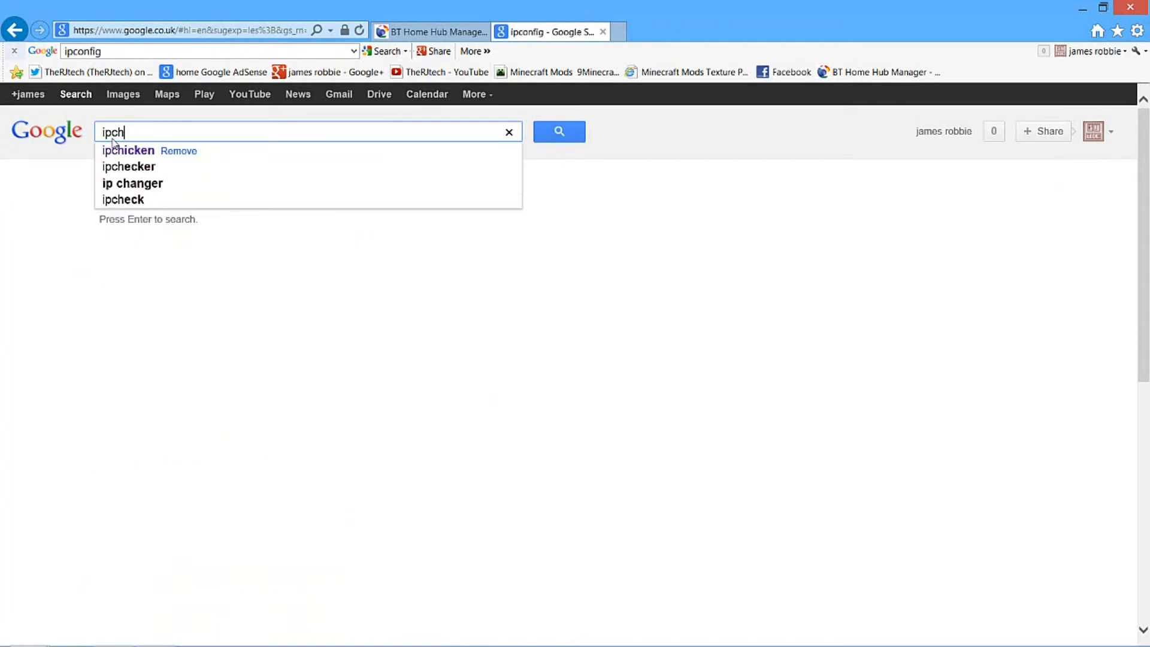
text(icken)
key(Return)
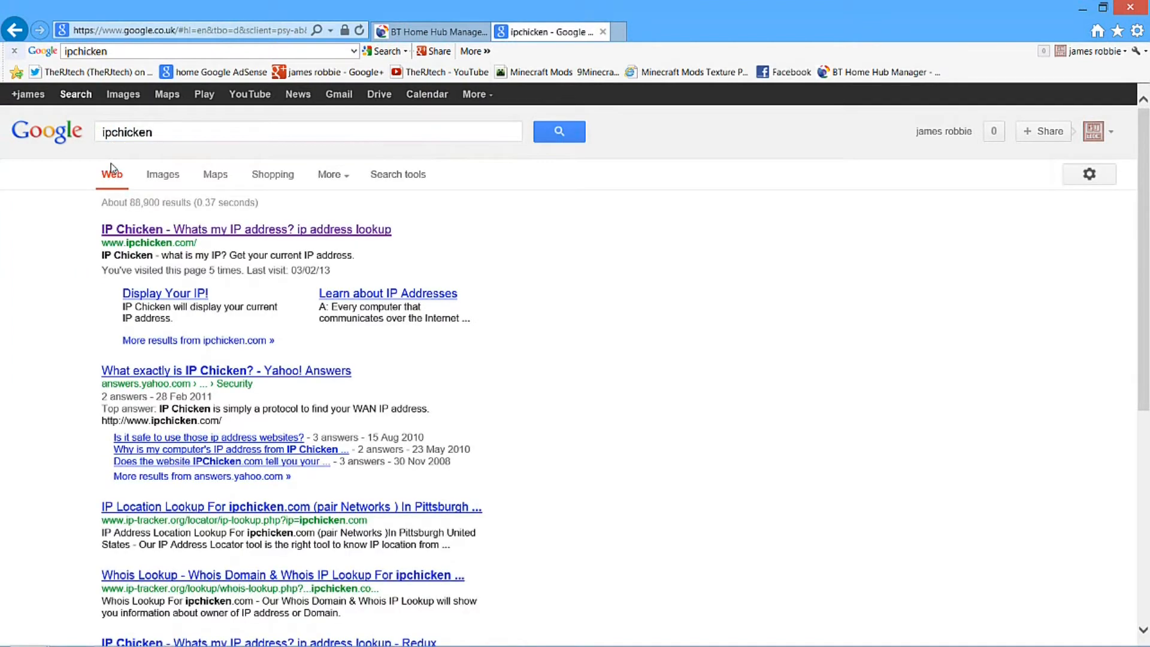
Open the IP Chicken site from the search results and copy the current IP address it shows
click(170, 230)
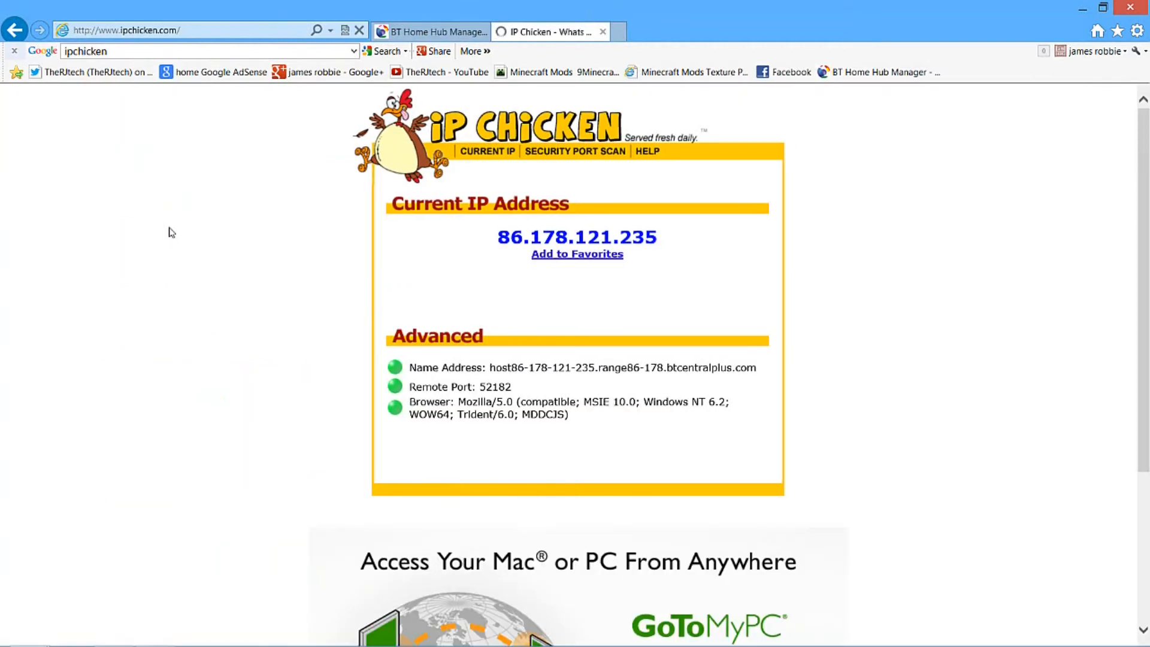
drag(673, 237, 497, 241)
right_click(527, 231)
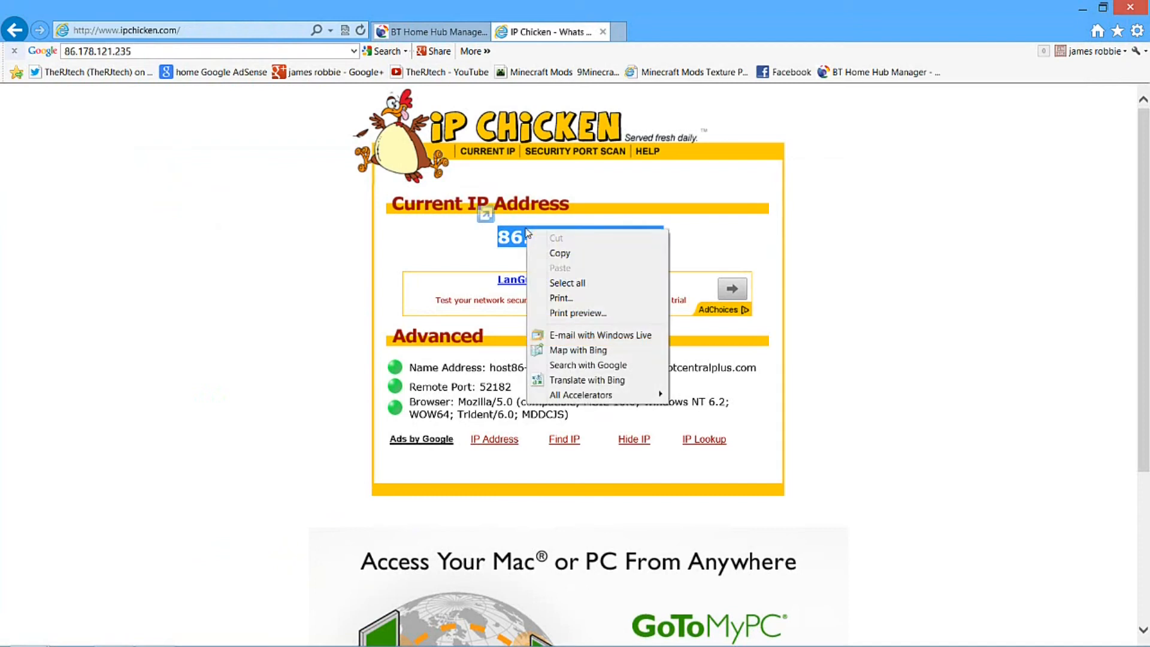
click(560, 253)
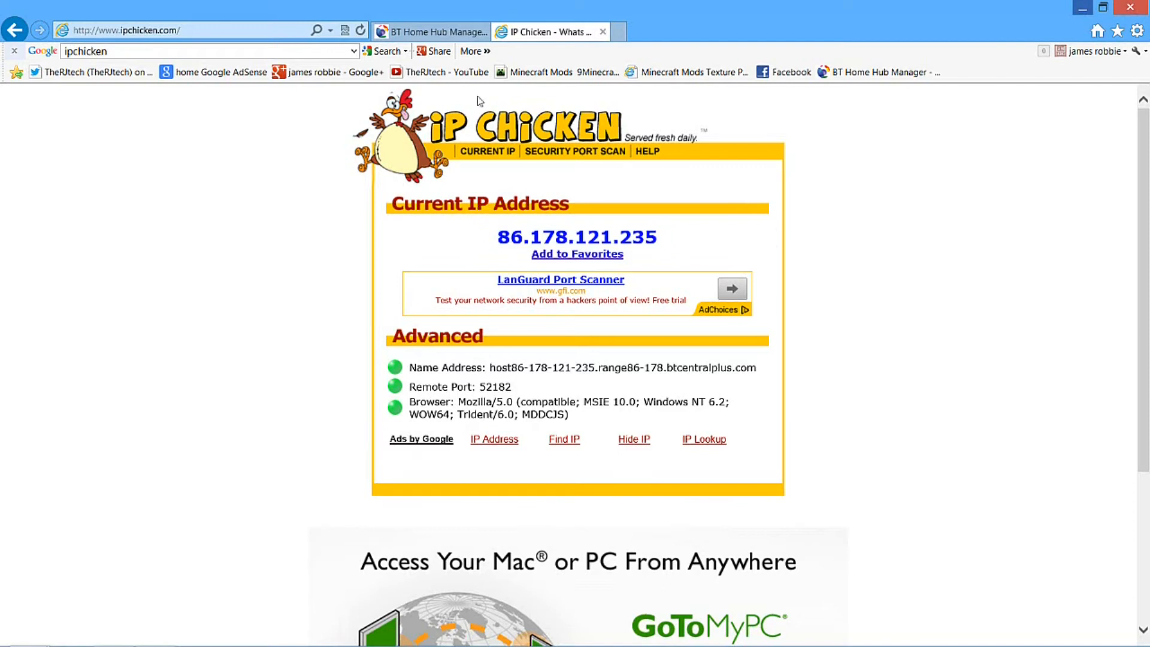
drag(497, 237, 485, 214)
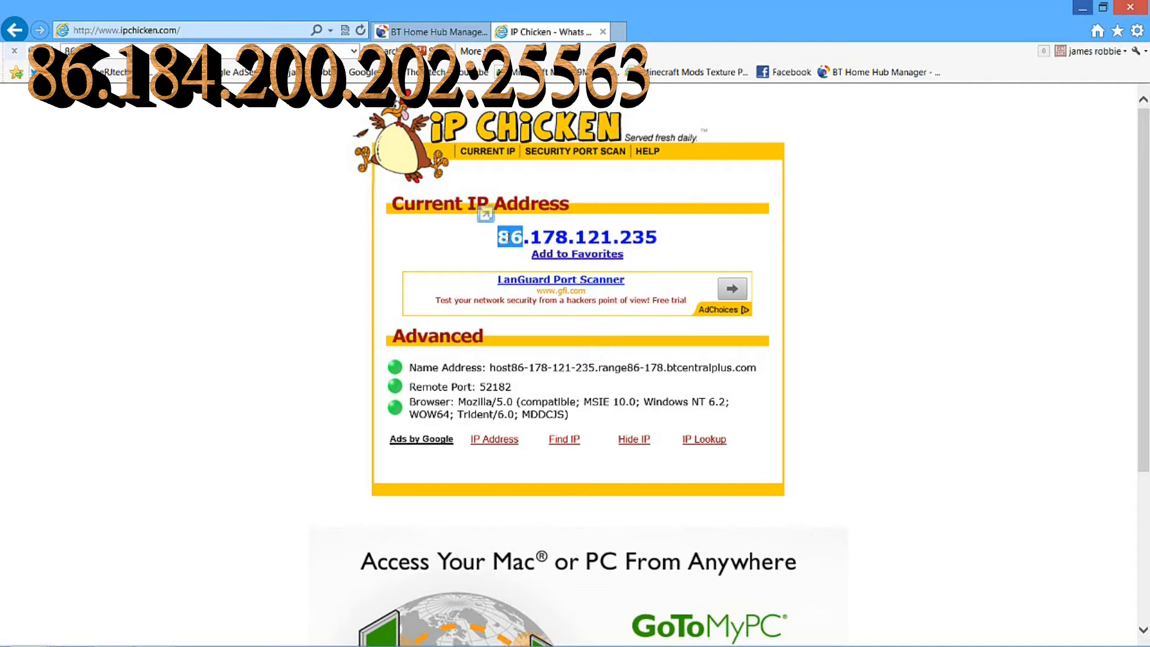
click(679, 252)
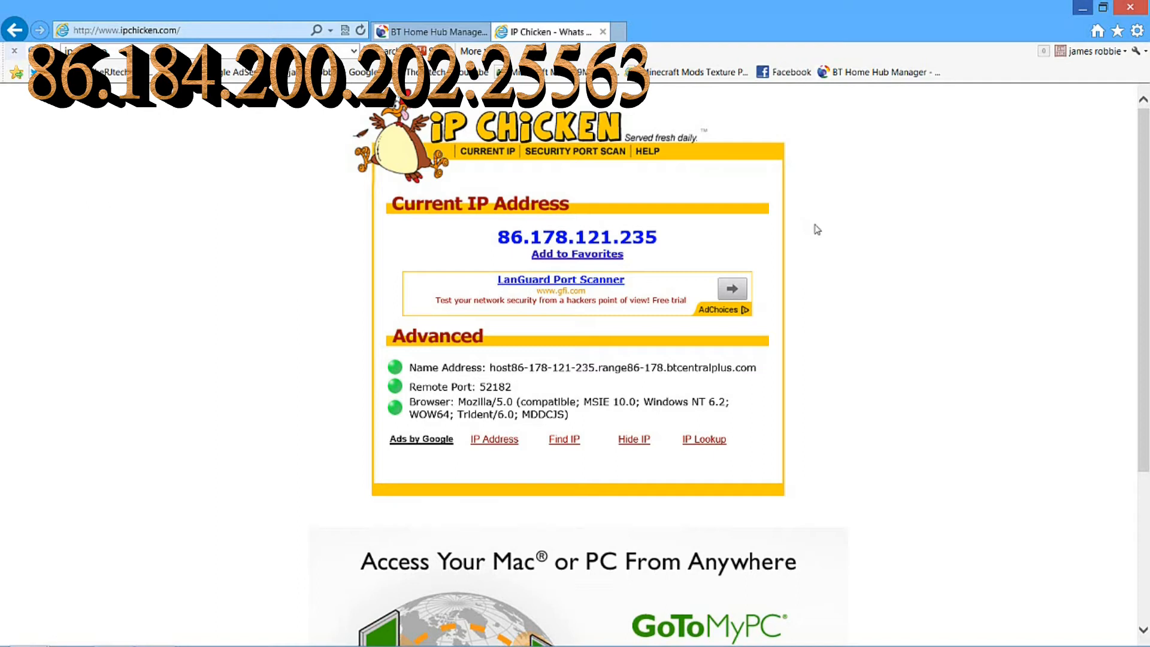
Close the browser with all its tabs and open the minecraft servers folder on the desktop
click(1130, 7)
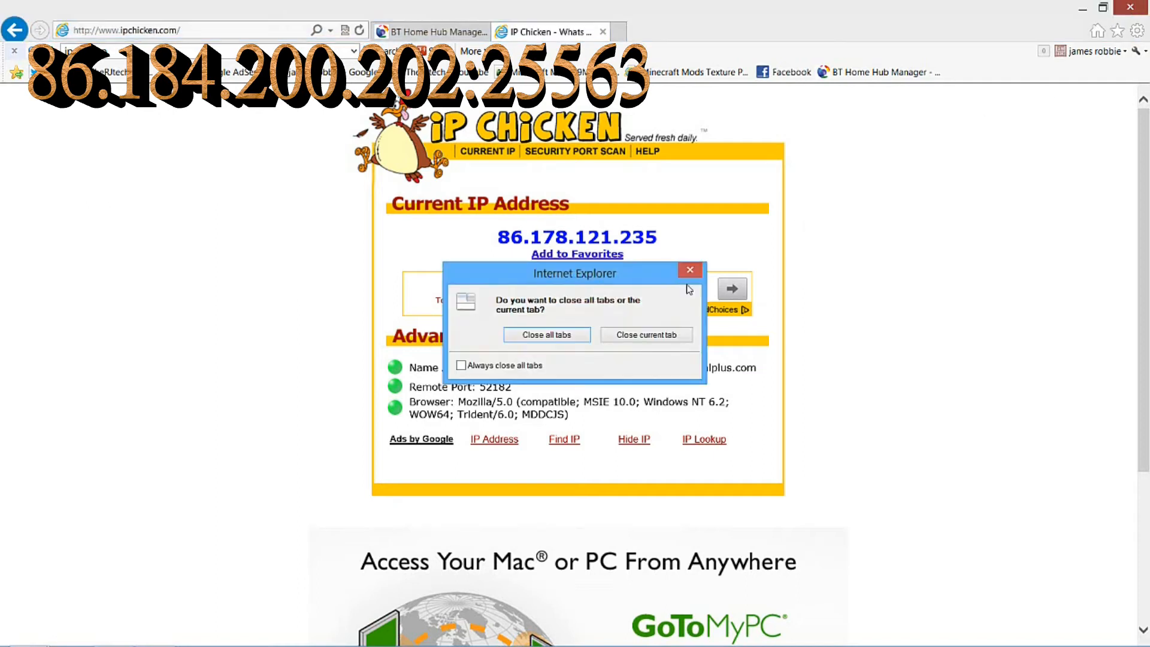
click(552, 337)
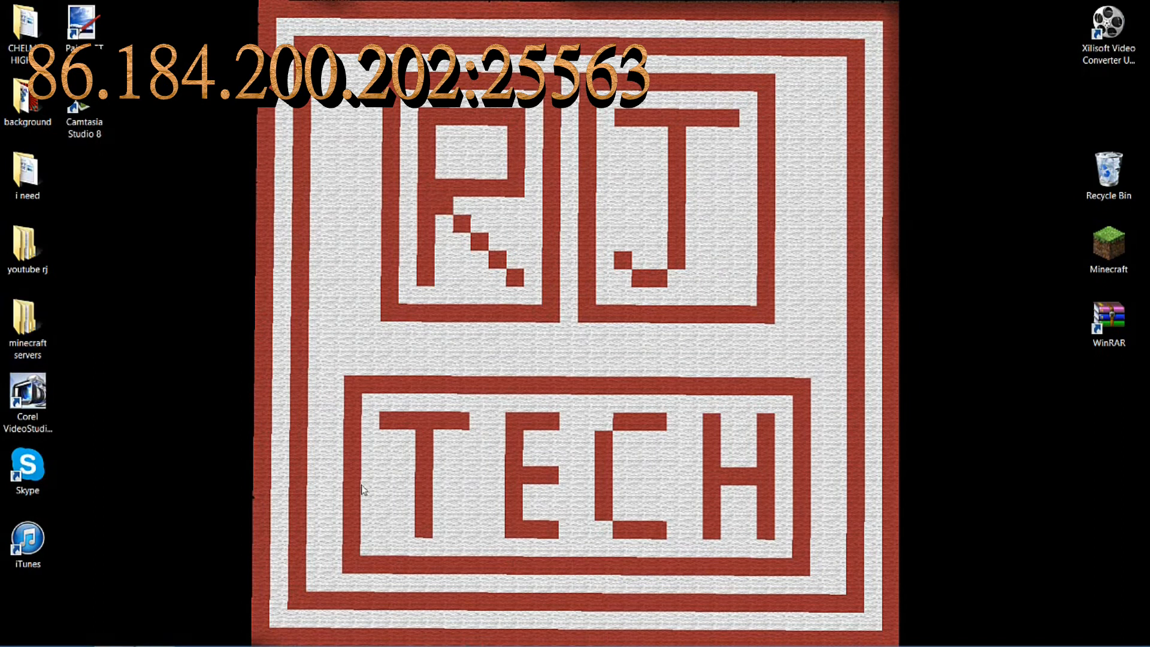
click(18, 312)
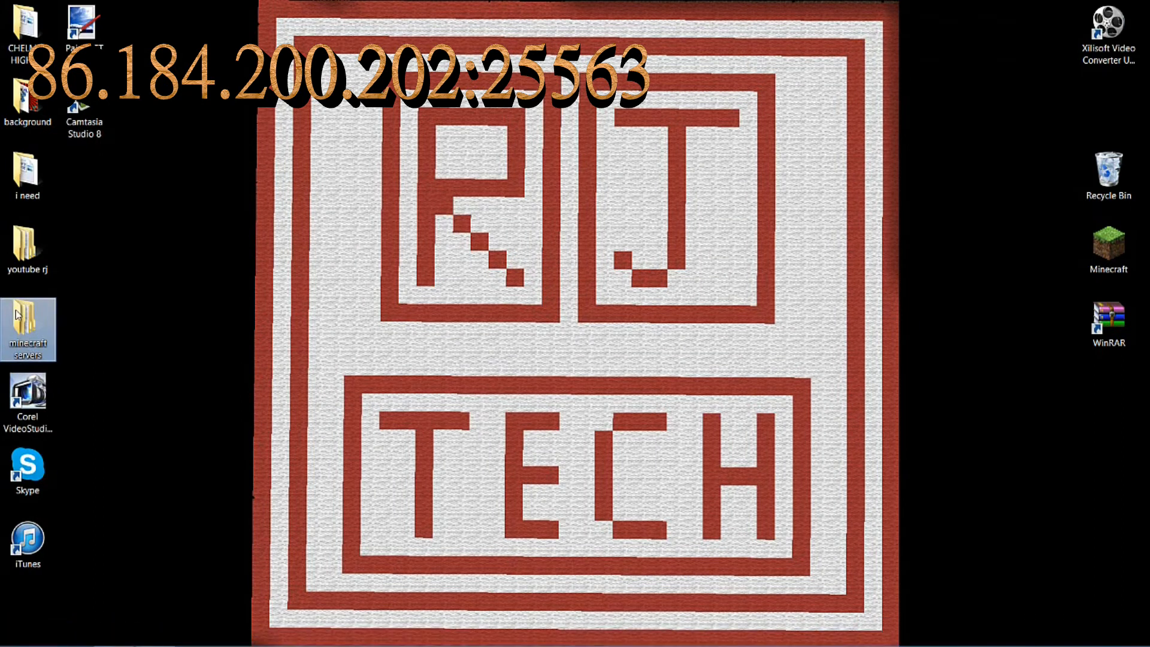
double_click(18, 313)
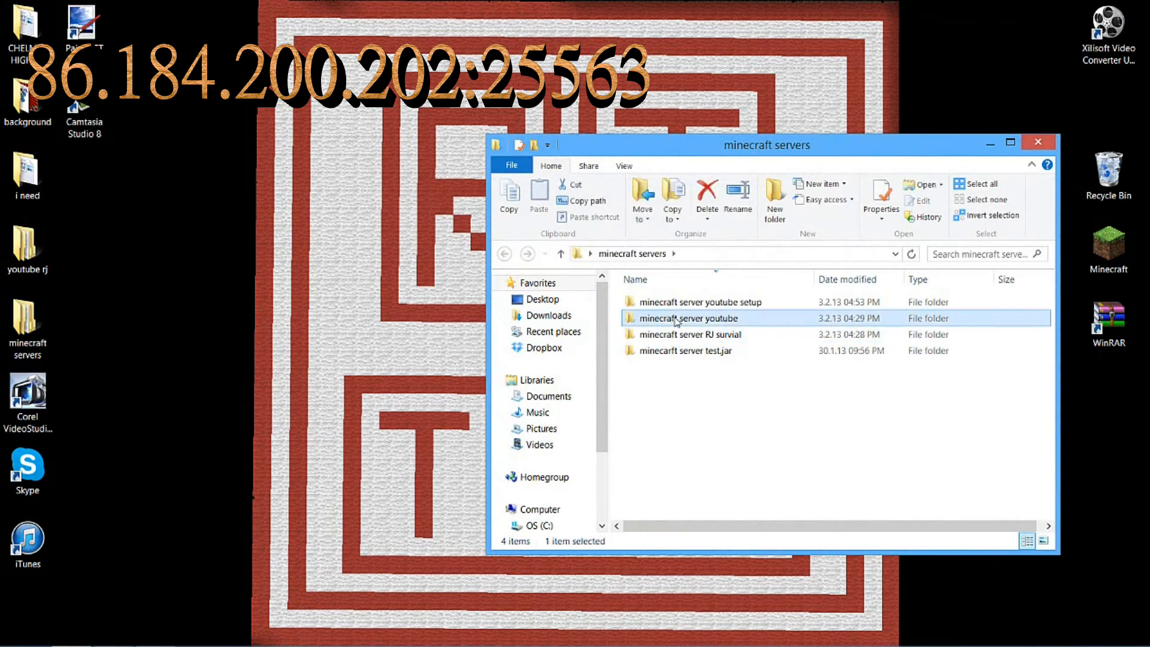
double_click(674, 318)
double_click(669, 368)
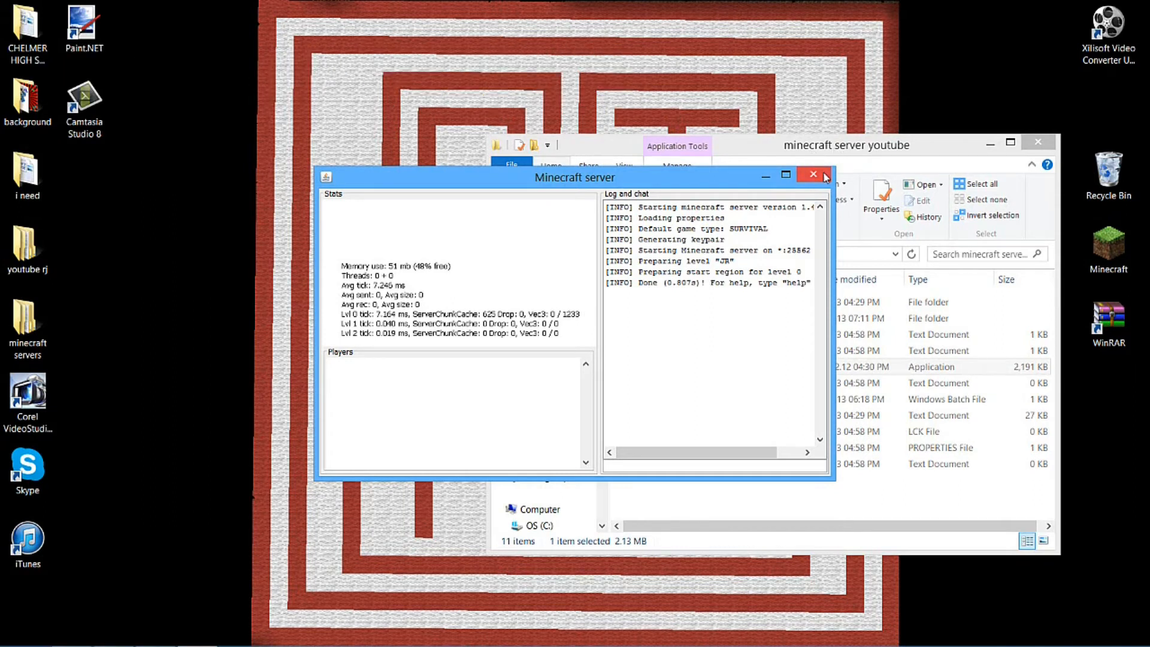
click(805, 173)
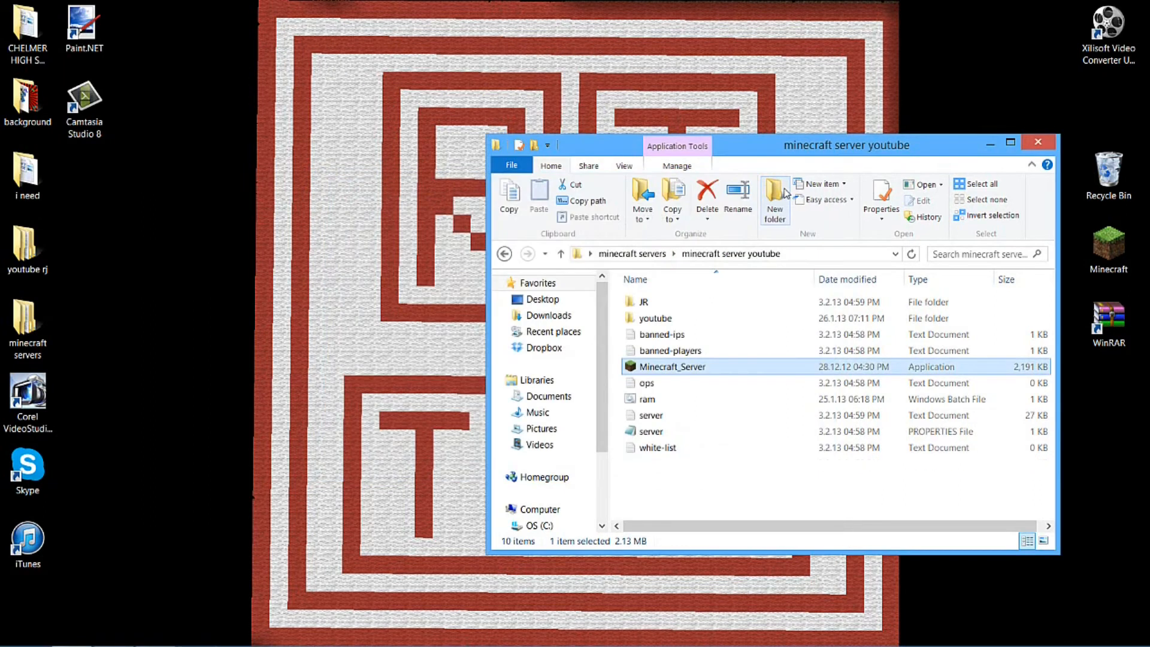
click(676, 254)
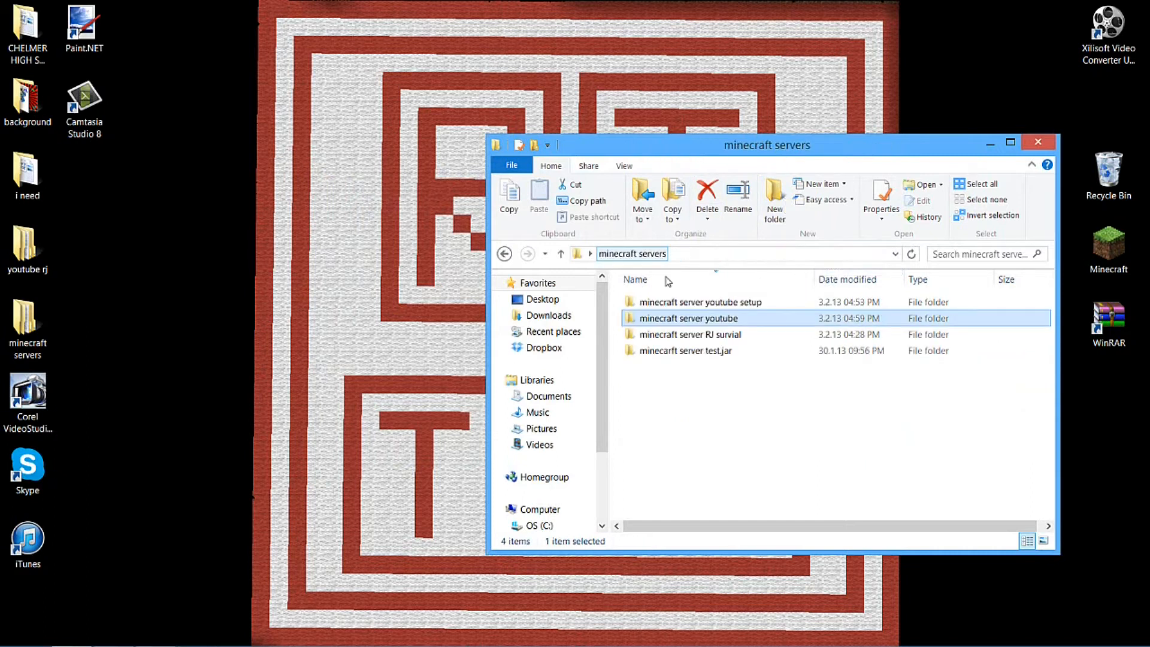
Run Minecraft_Server from the minecraft server youtube setup folder until it finishes loading, and close the server window
double_click(725, 303)
double_click(674, 350)
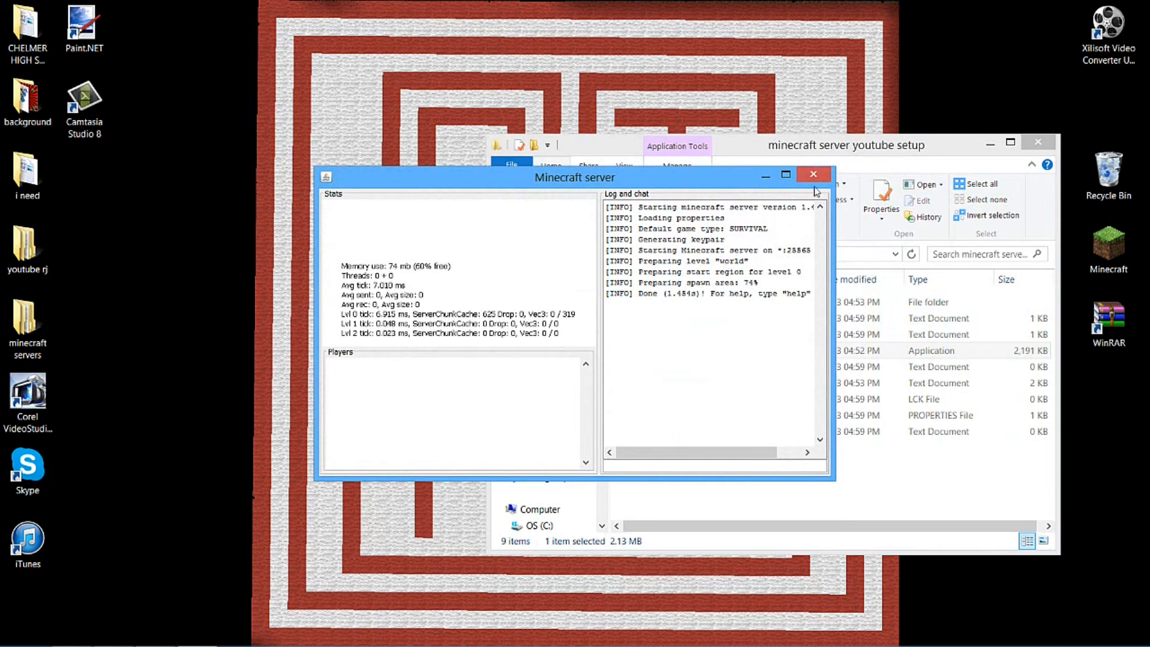
drag(725, 282, 659, 291)
click(659, 291)
click(811, 175)
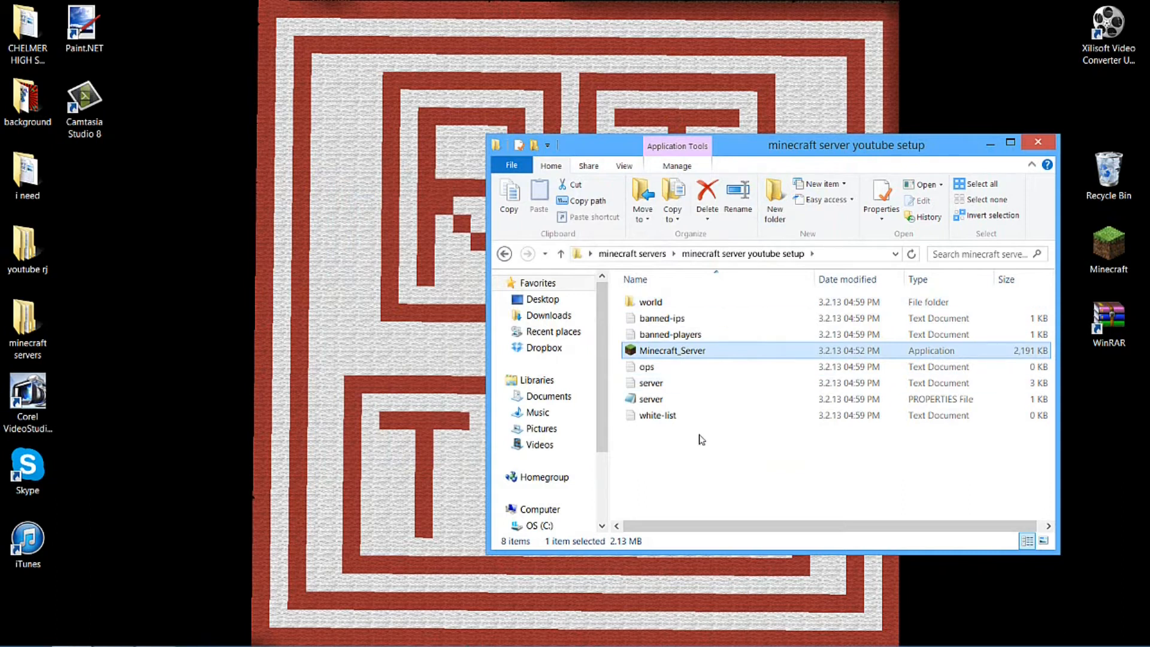
Set level-name to TheRJtech in the server PROPERTIES file, and save and close the file
click(686, 321)
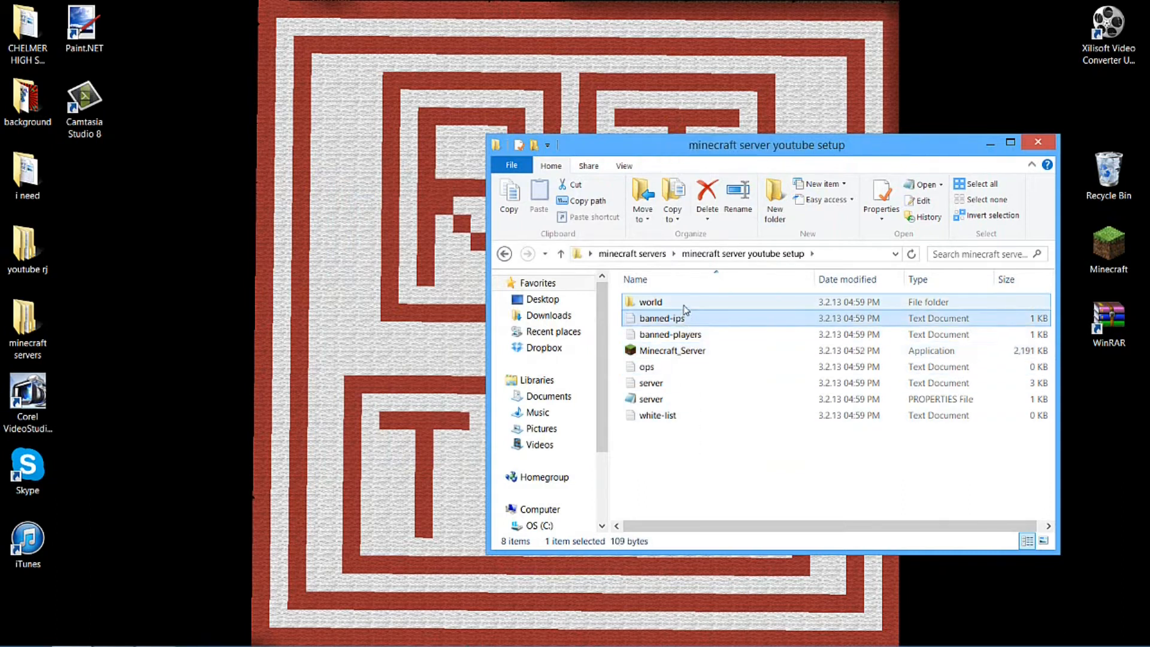
double_click(654, 400)
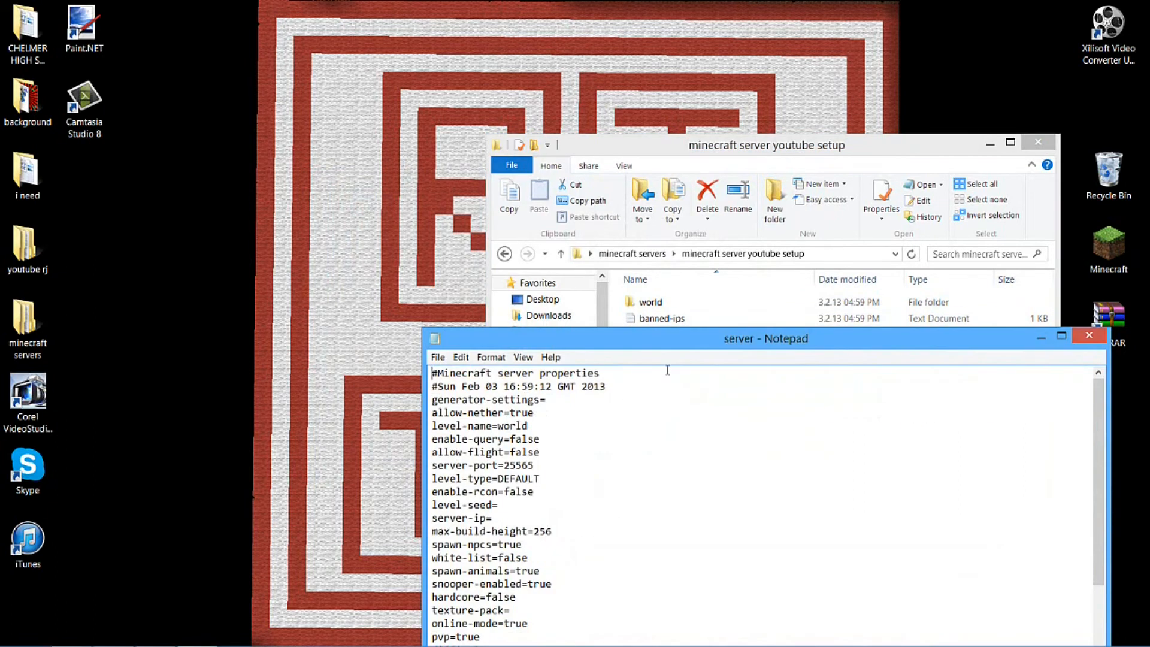
drag(678, 343, 0, 238)
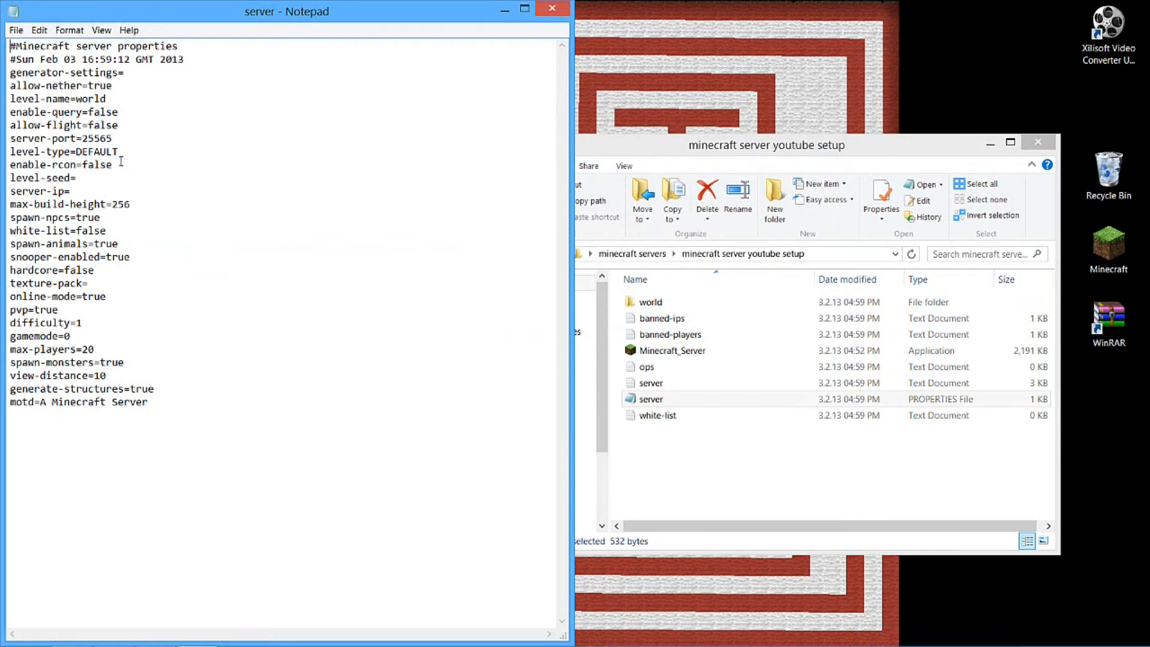
drag(108, 99, 76, 99)
key(BackSpace)
text(The)
click(551, 7)
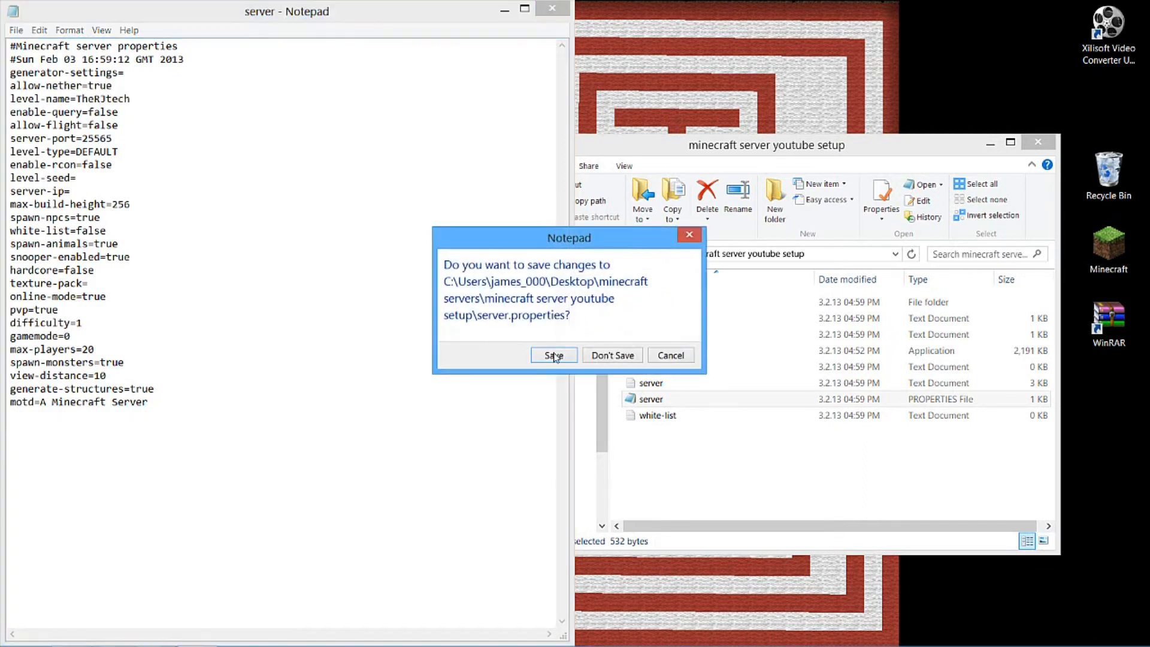
click(554, 357)
Run Minecraft_Server again to generate the renamed world, moving its window clear of the folder
click(677, 353)
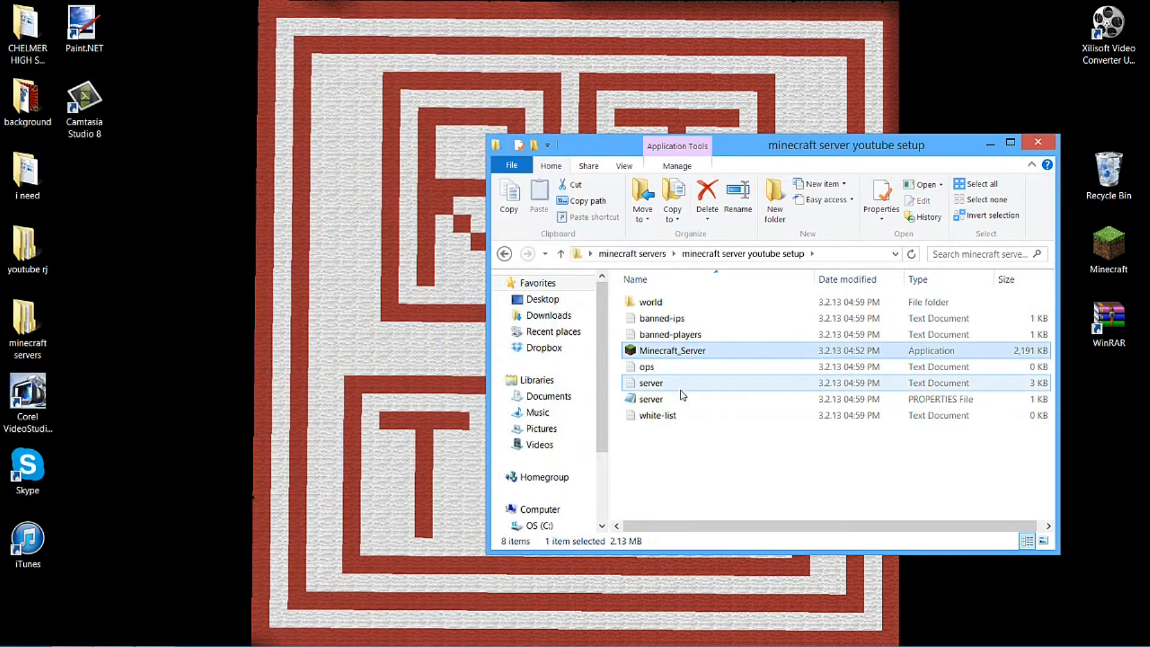
drag(565, 94, 292, 86)
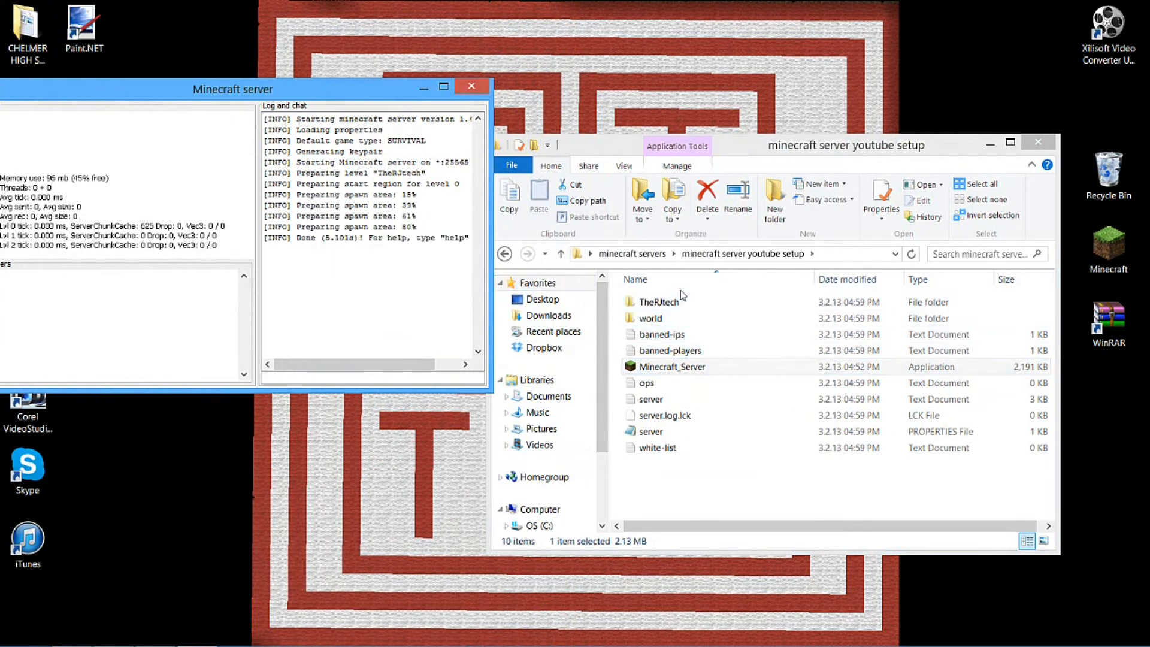
Delete the old world folder from the server setup folder and close the Minecraft server window
click(665, 324)
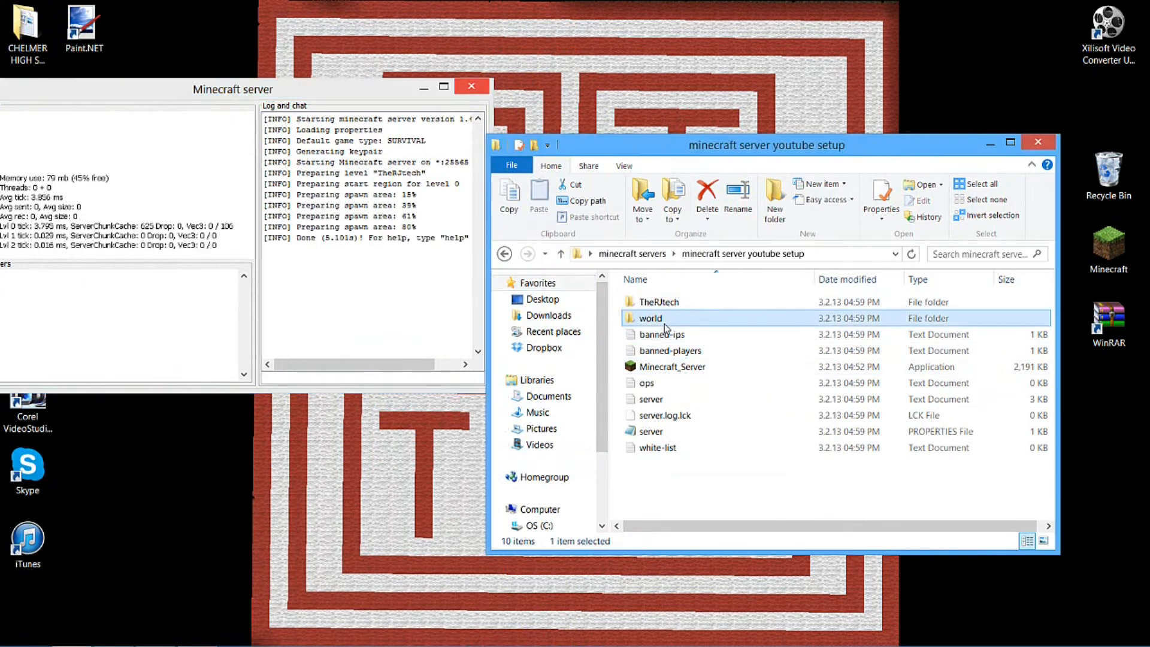
key(Delete)
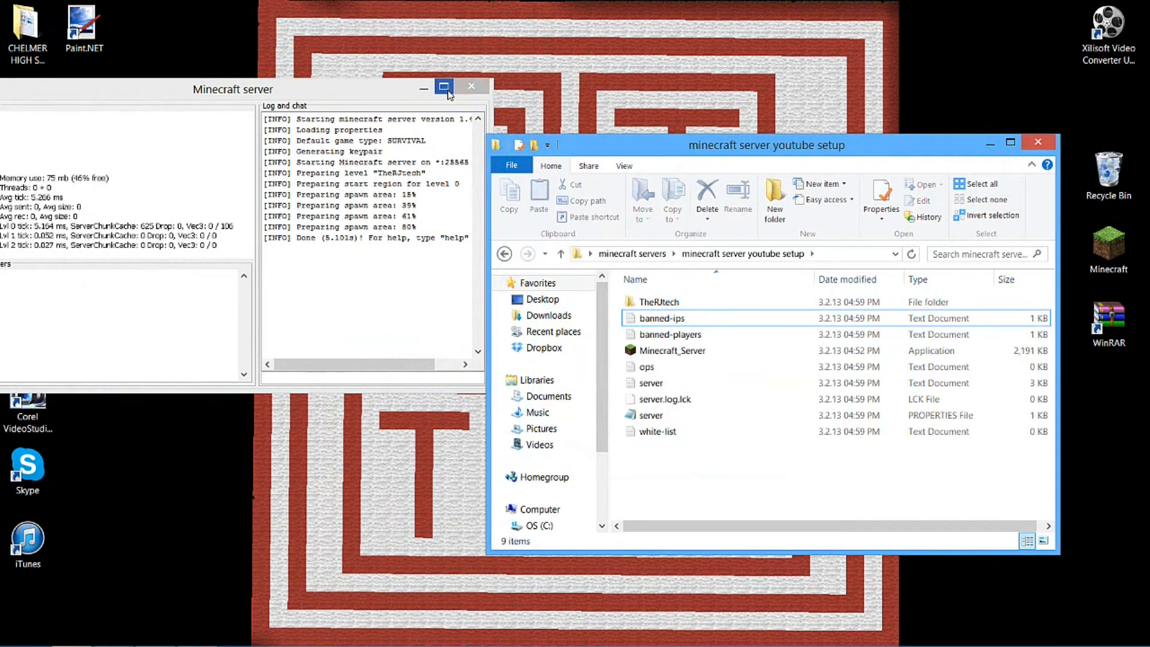
drag(403, 96, 440, 84)
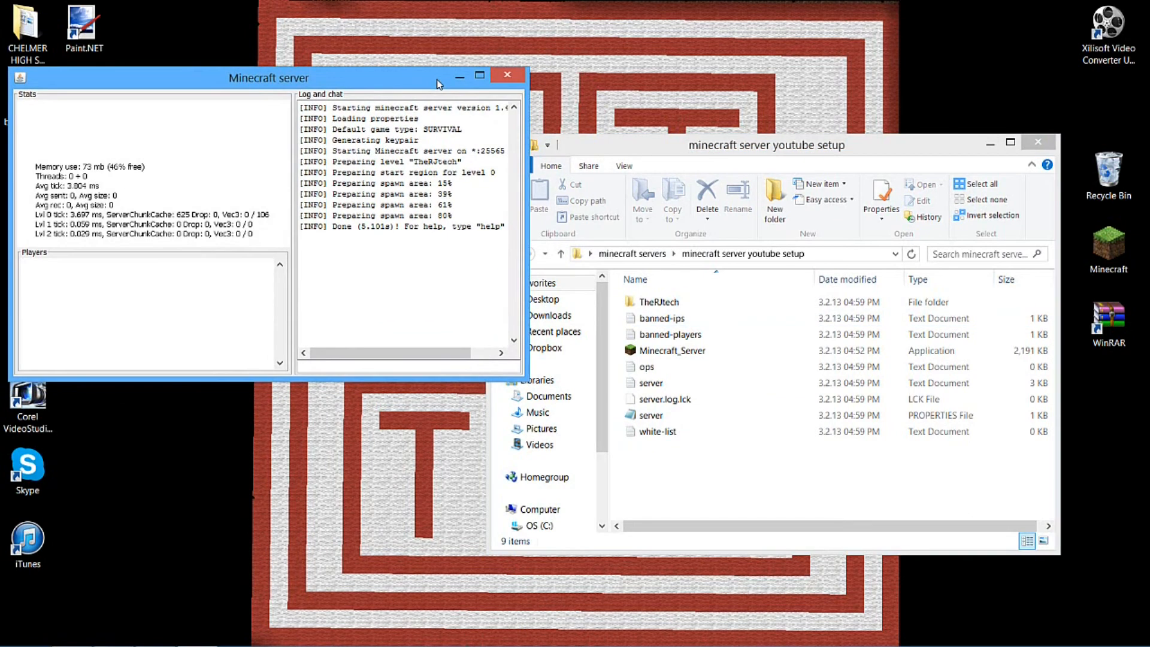
click(521, 76)
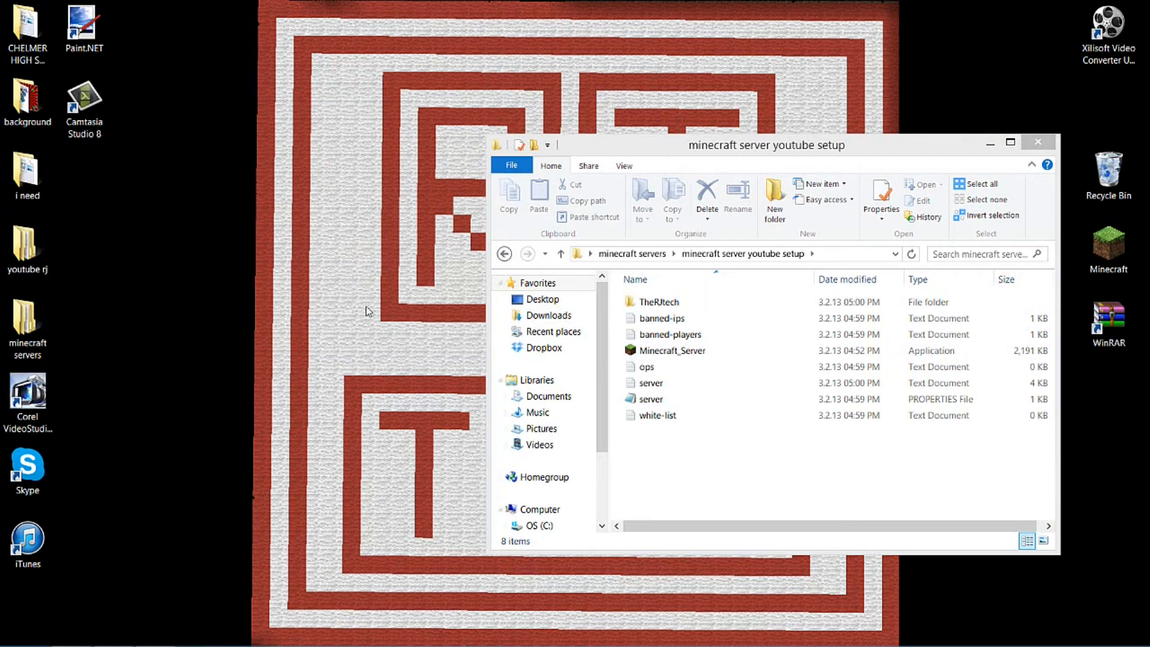
Look into the test.jar server folder inside minecraft servers, and close that extra folder window
double_click(21, 346)
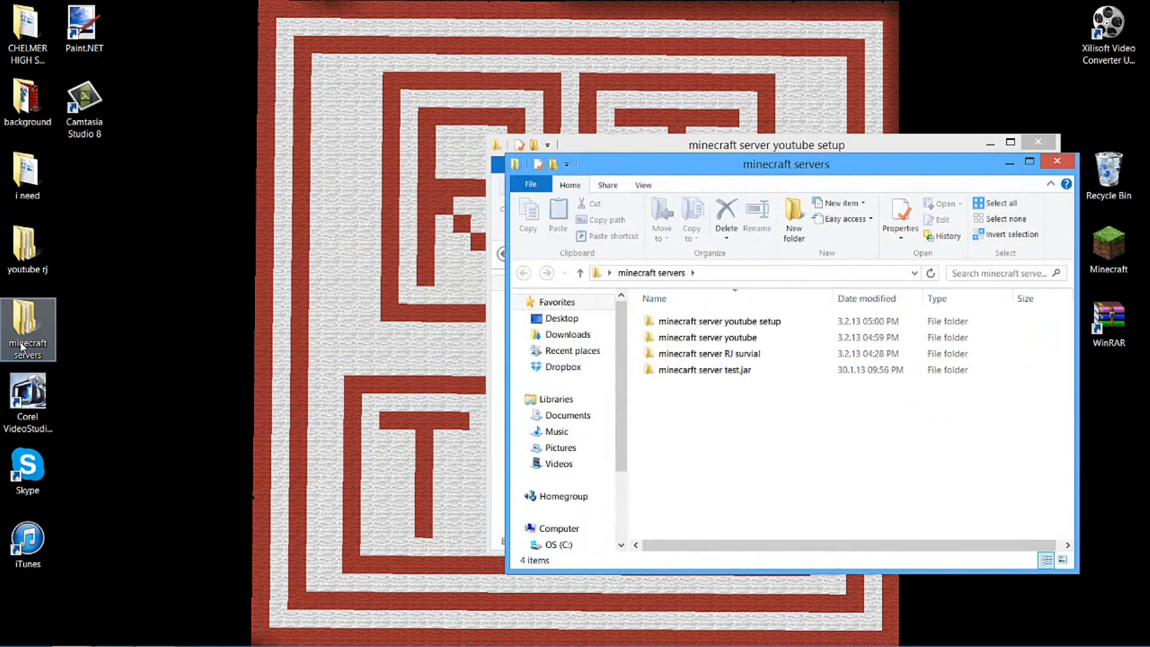
double_click(724, 370)
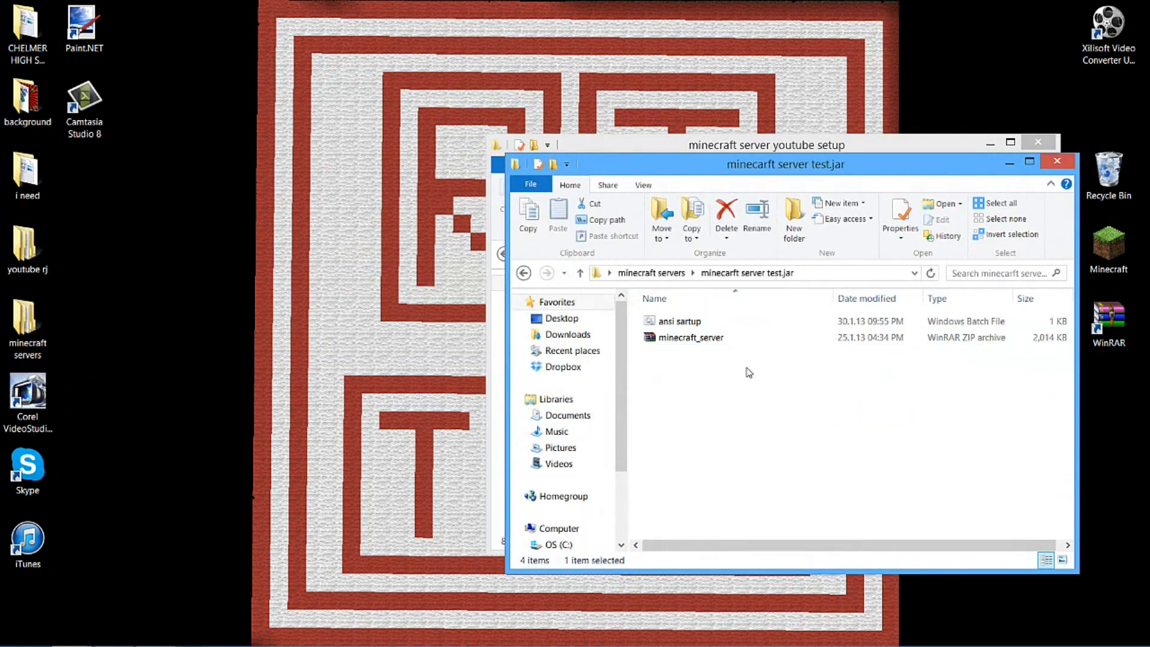
click(729, 339)
click(652, 273)
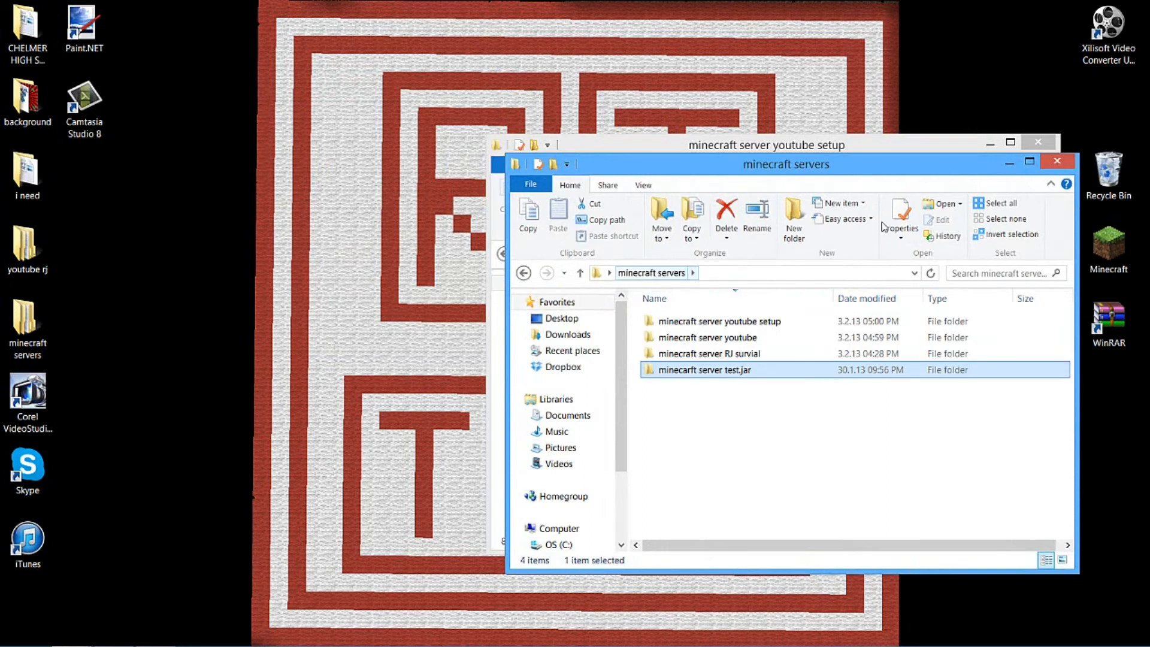
click(1065, 166)
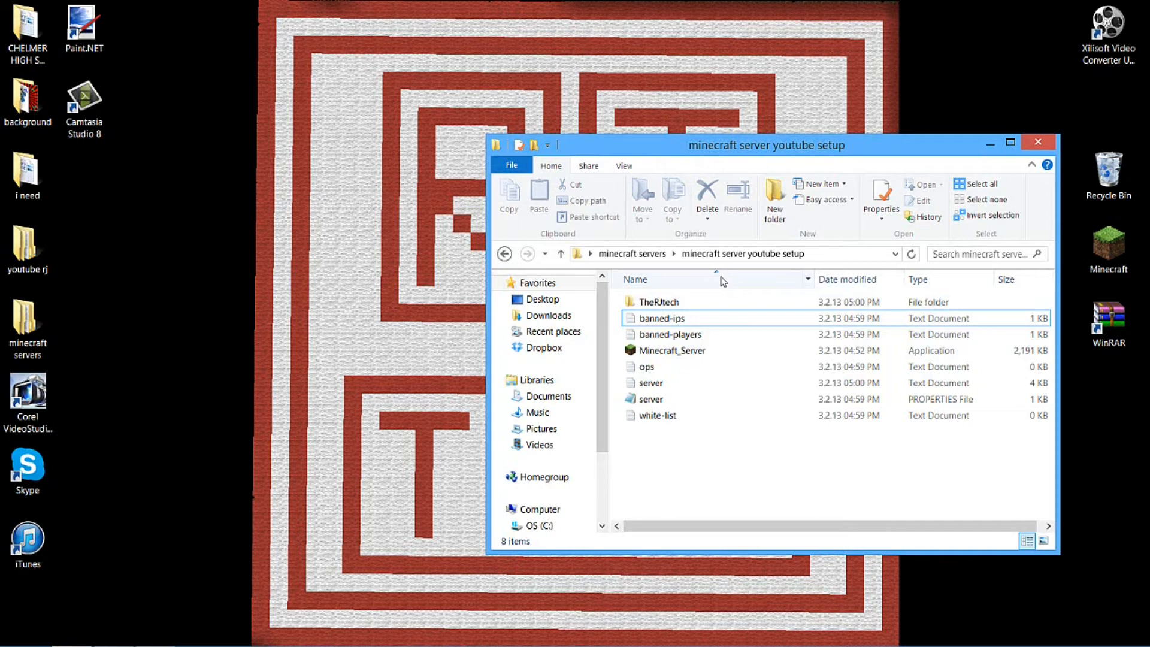
Try out a sample IP entry in the banned-ips file, erase it and close the file without saving
click(656, 323)
double_click(655, 323)
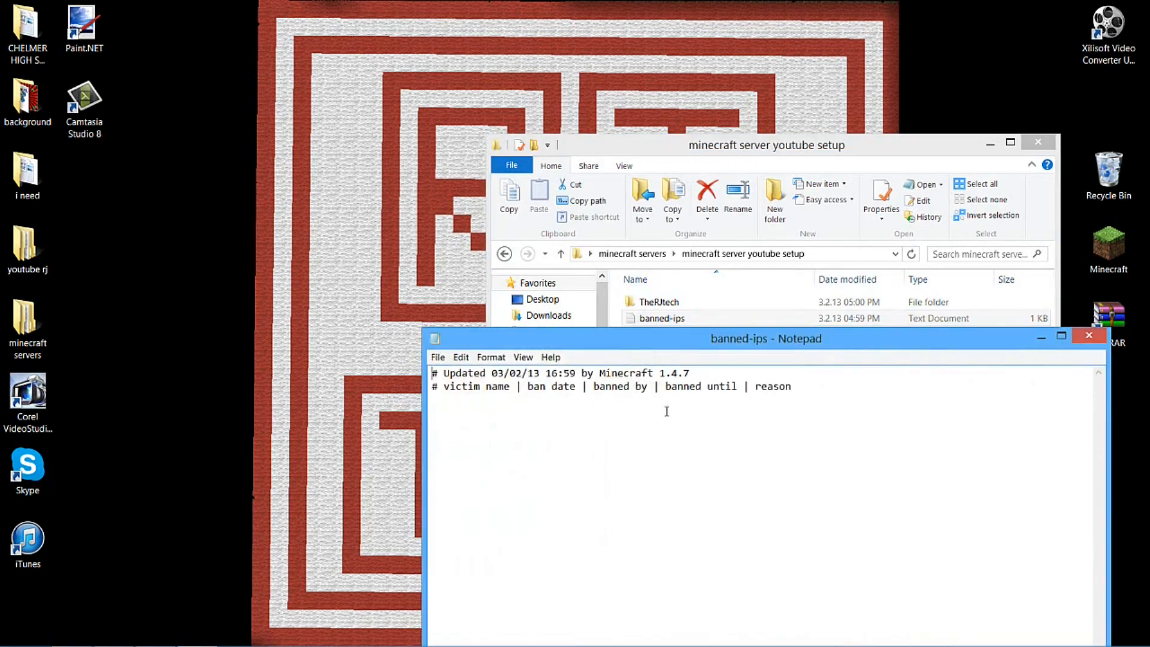
text(1.2.4.)
key(BackSpace)
key(BackSpace)
key(BackSpace)
key(BackSpace)
click(1087, 337)
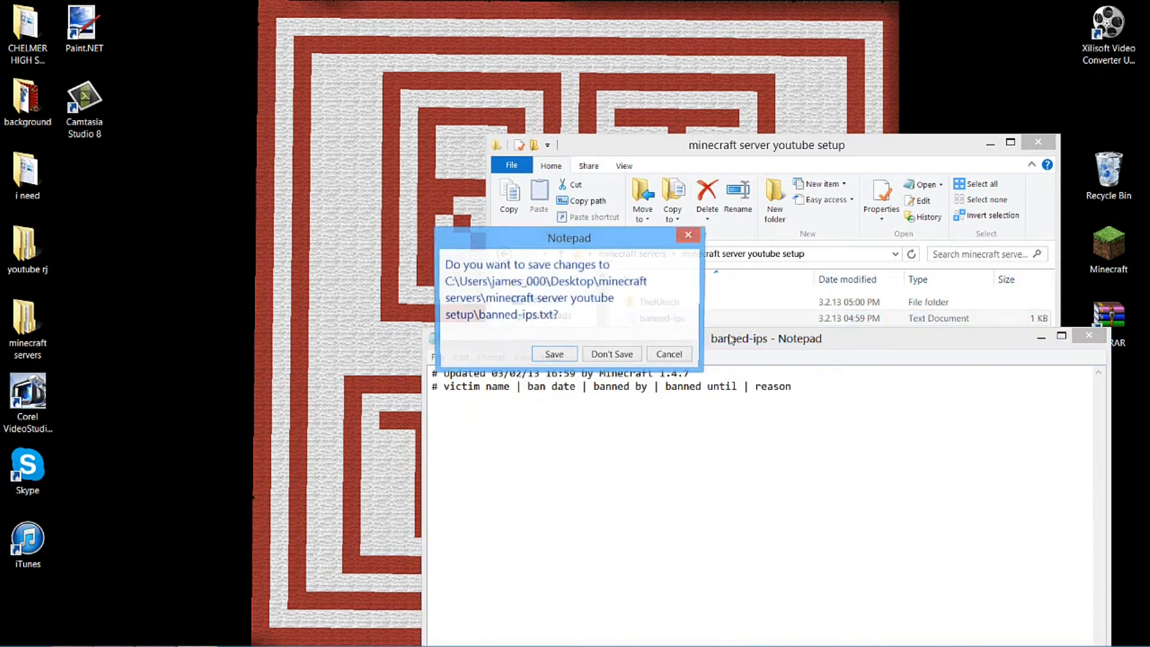
click(611, 351)
View the contents of the banned-players file and close it
double_click(674, 335)
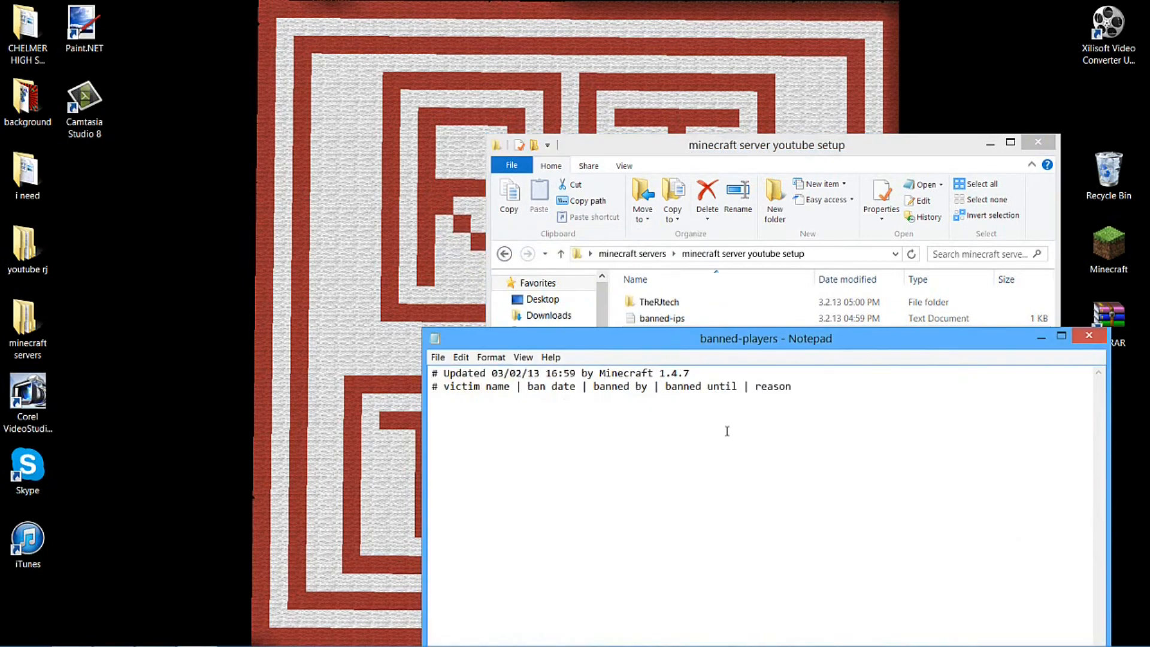
click(1098, 340)
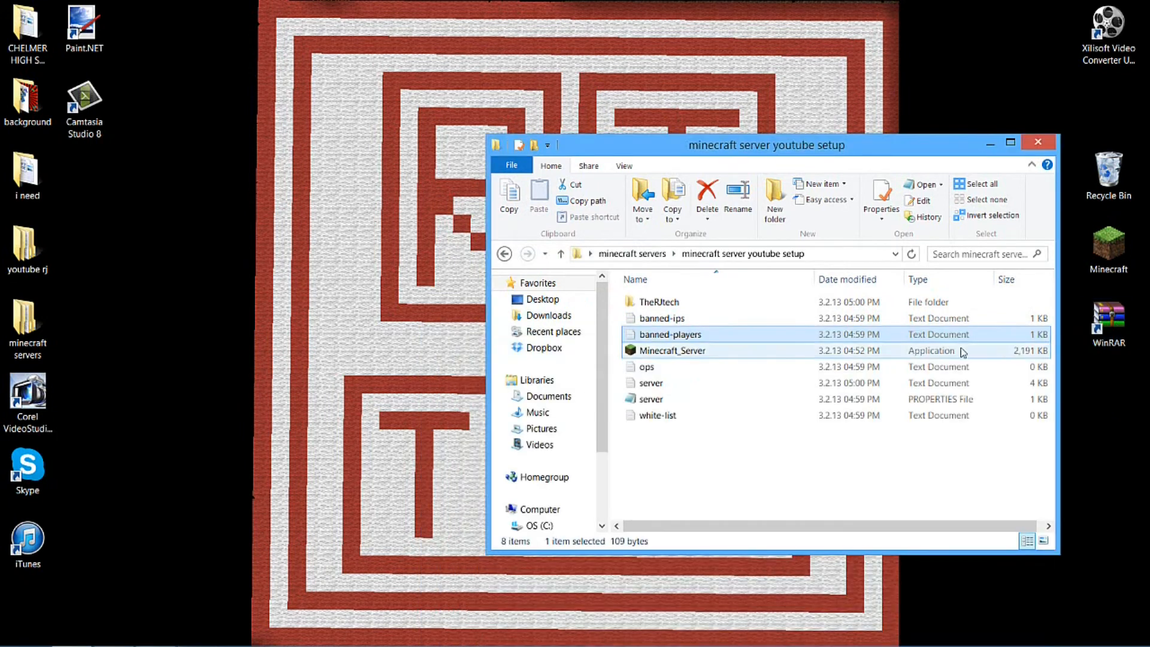
Try out a player's username as an operator entry in the ops file and close the file without saving
double_click(691, 368)
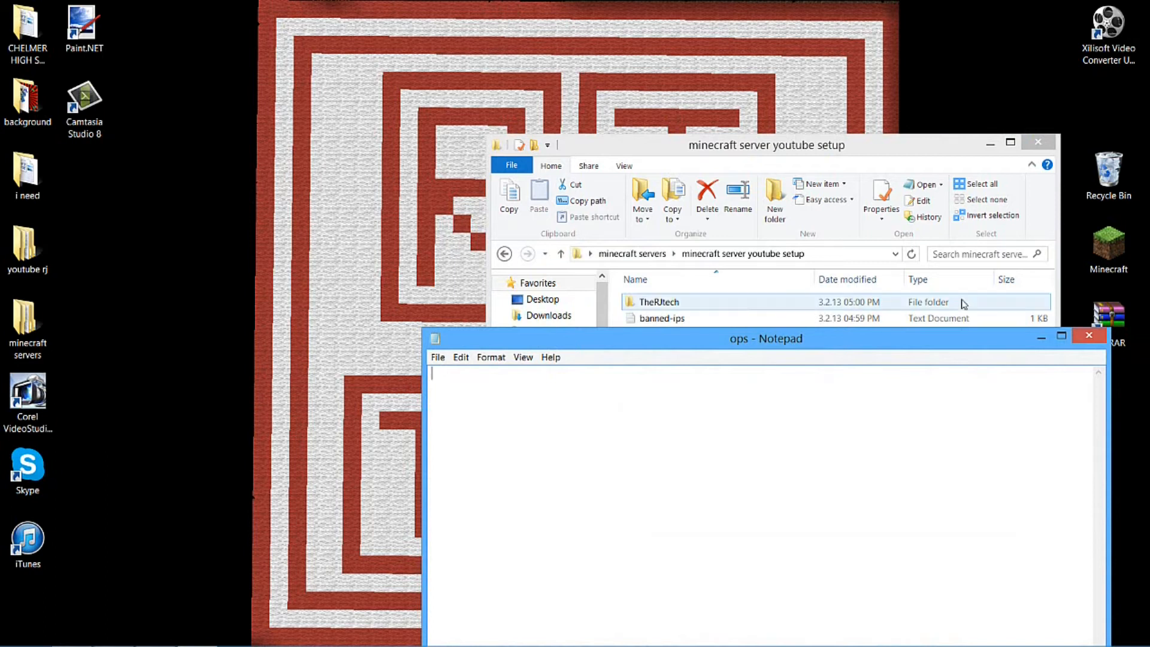
text(jjiimm2012)
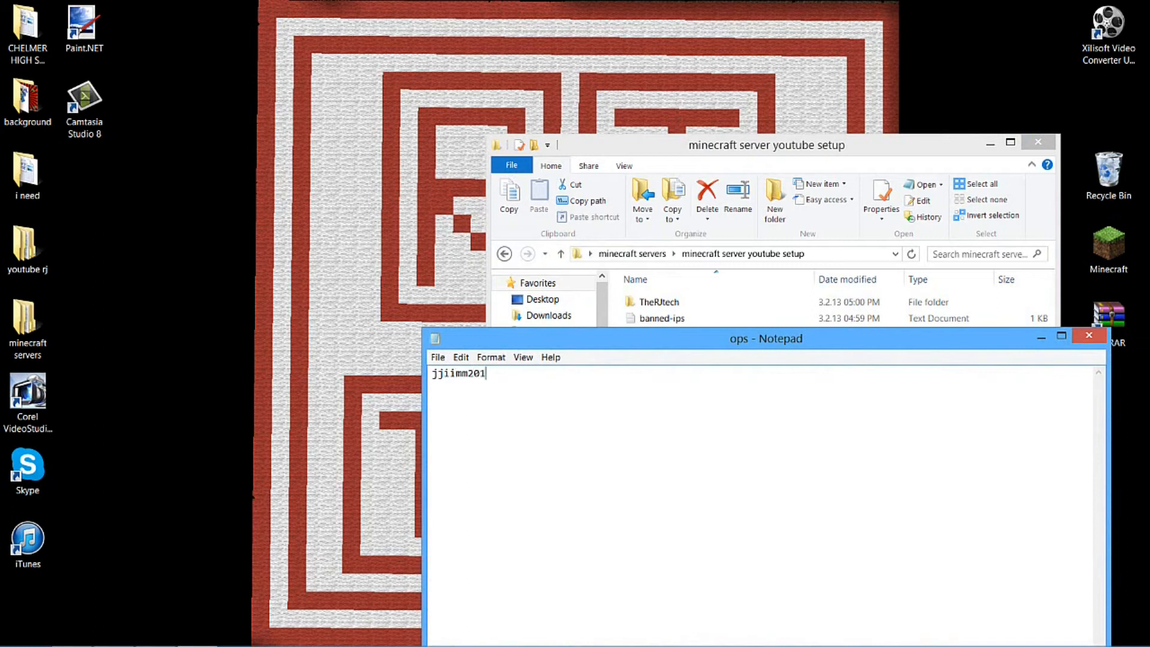
click(1089, 335)
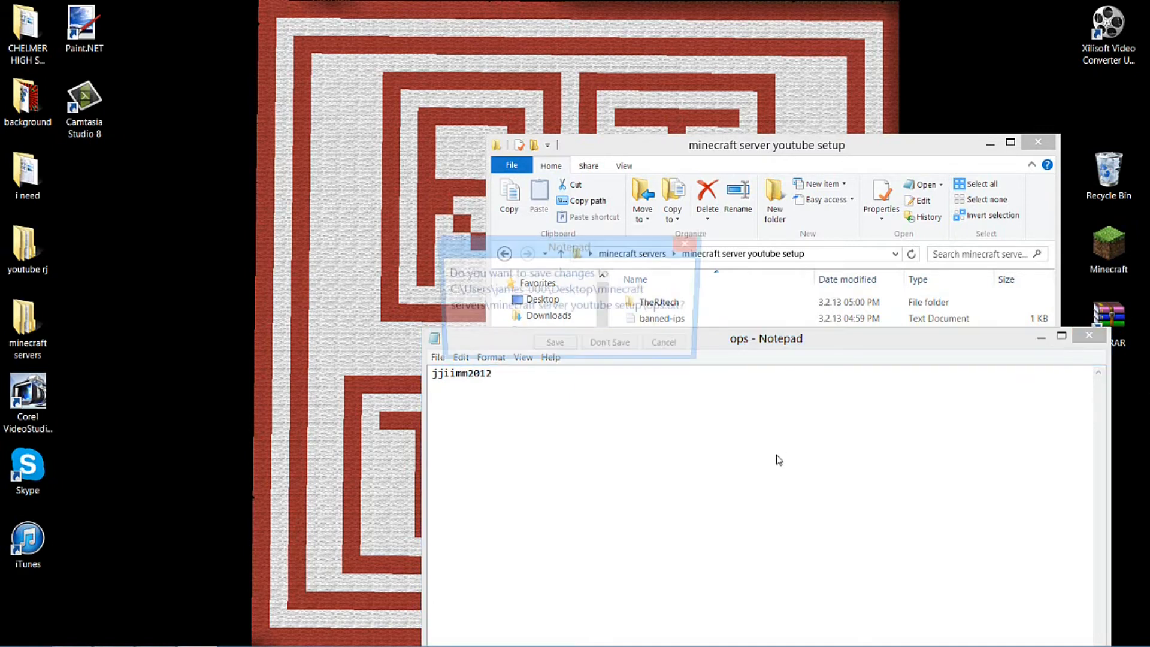
click(608, 348)
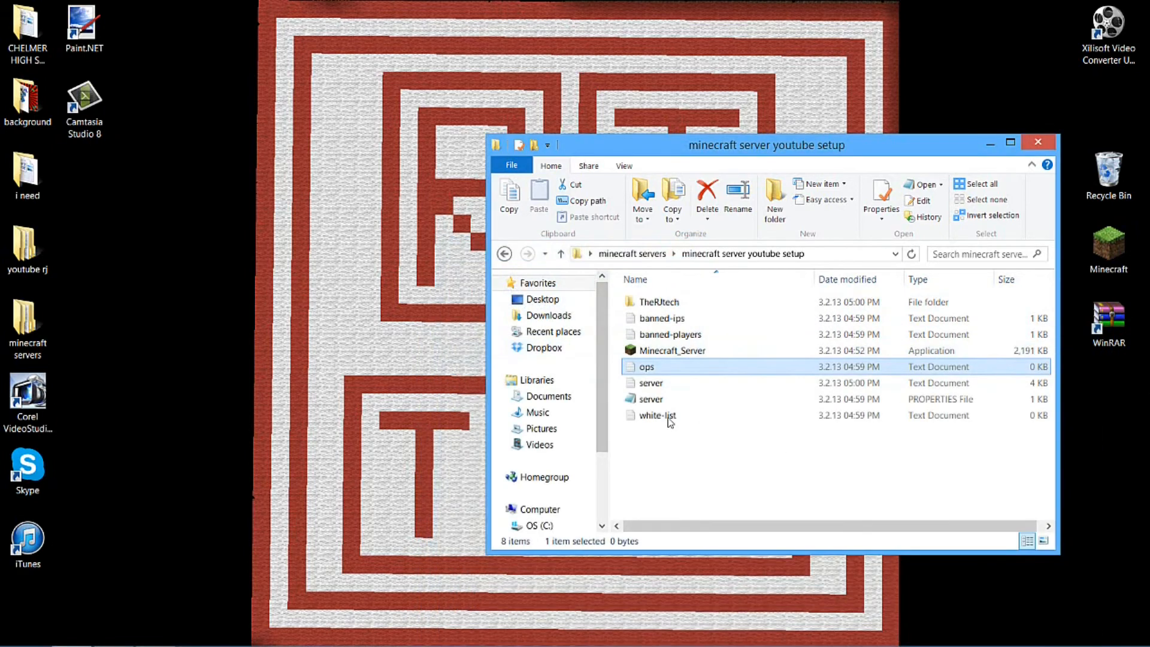
View the log text in the server text document and close it
double_click(664, 387)
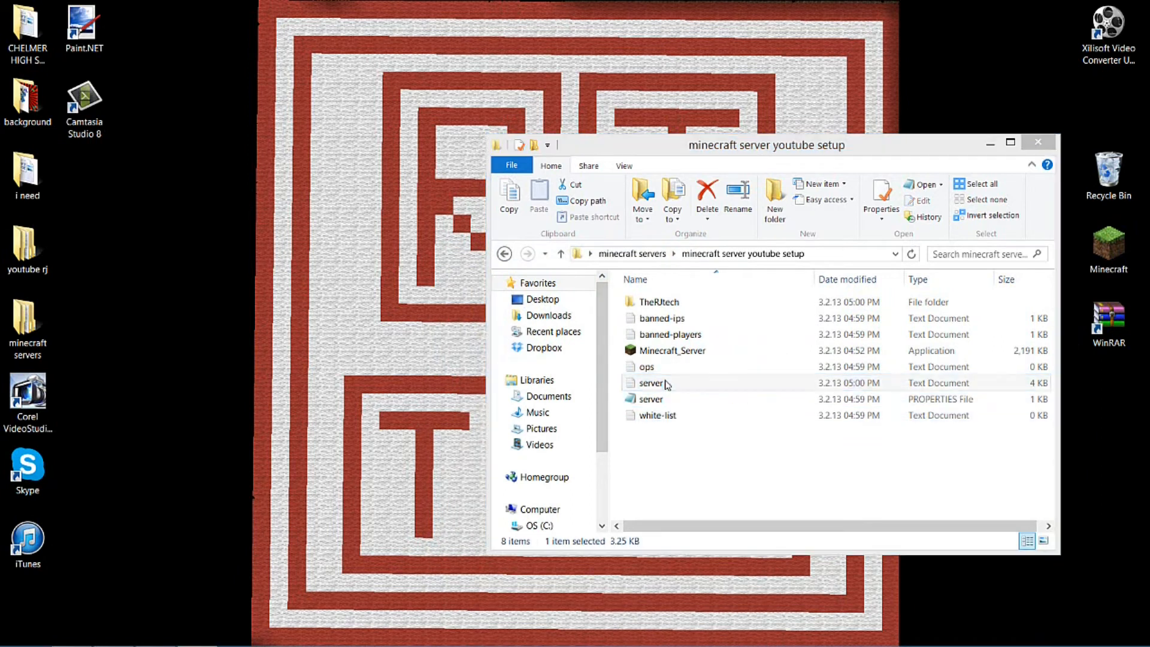
drag(440, 372, 873, 439)
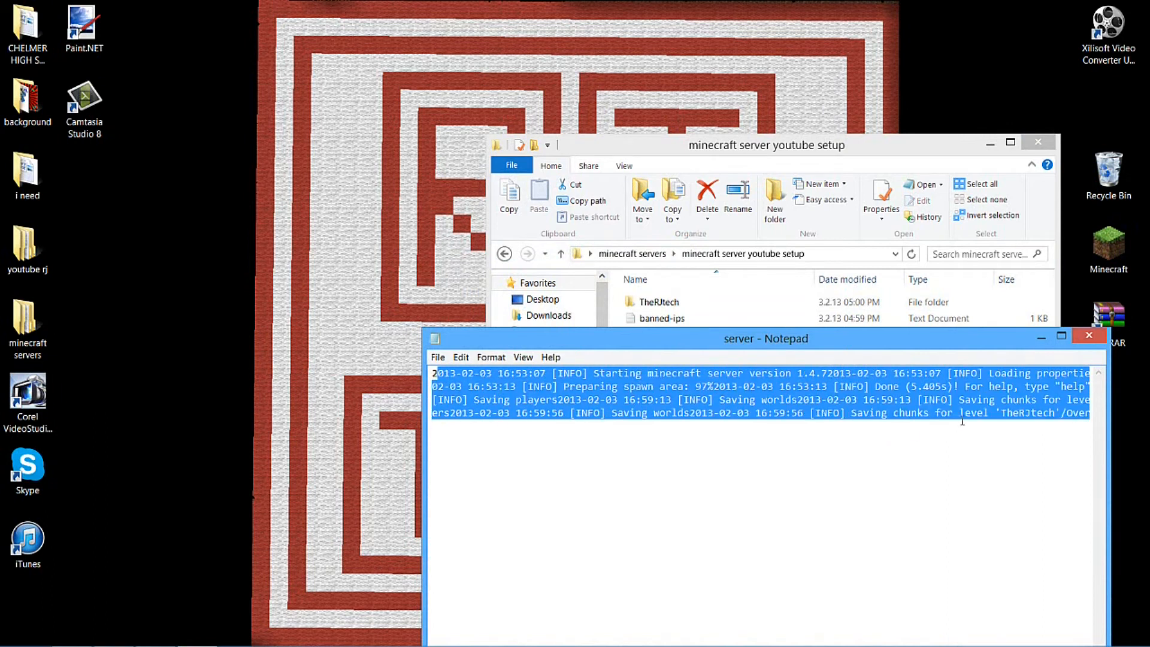
click(1089, 335)
Open the server properties file at full window size and look over its complete list of settings
double_click(706, 401)
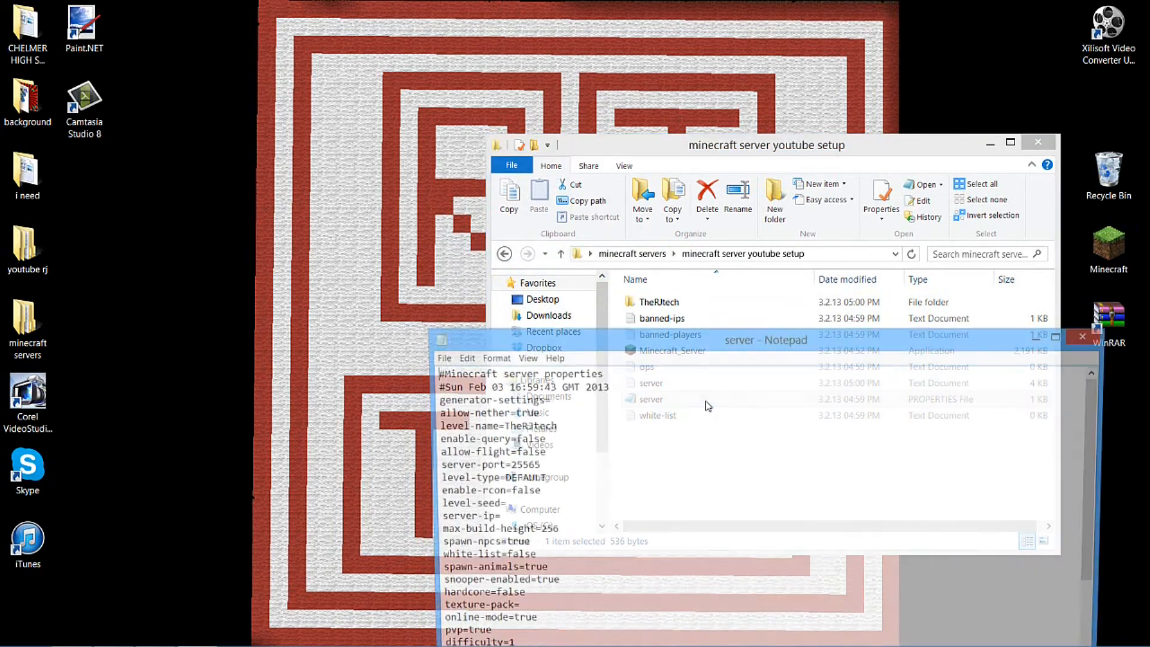
scroll(692, 390, down, 3)
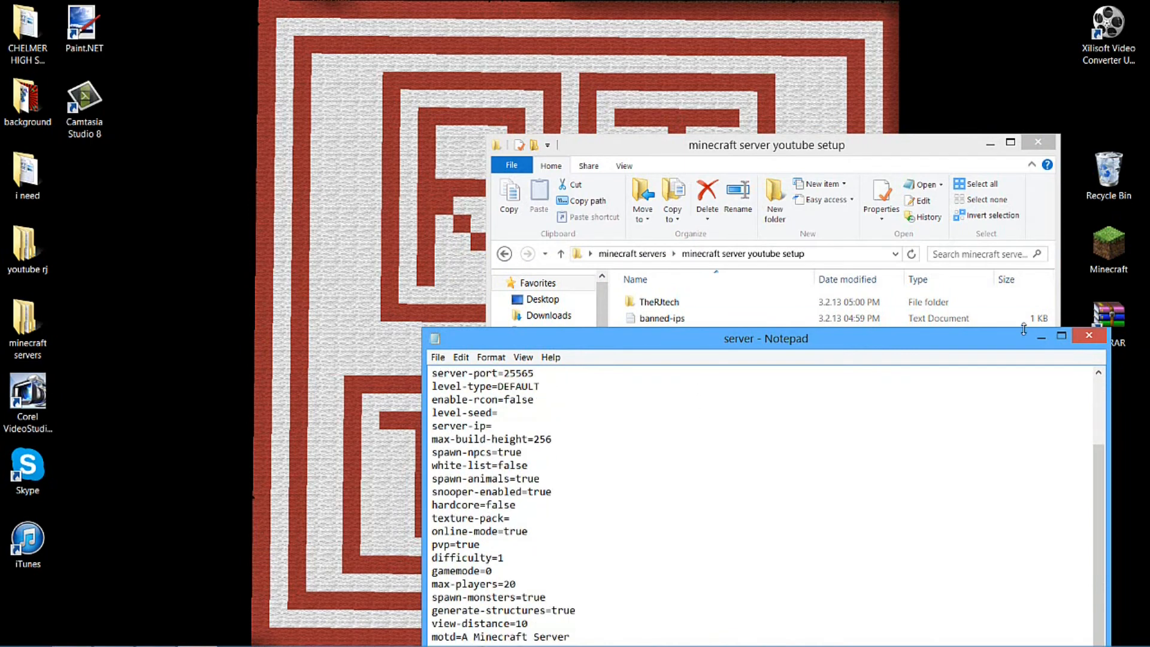
click(1062, 336)
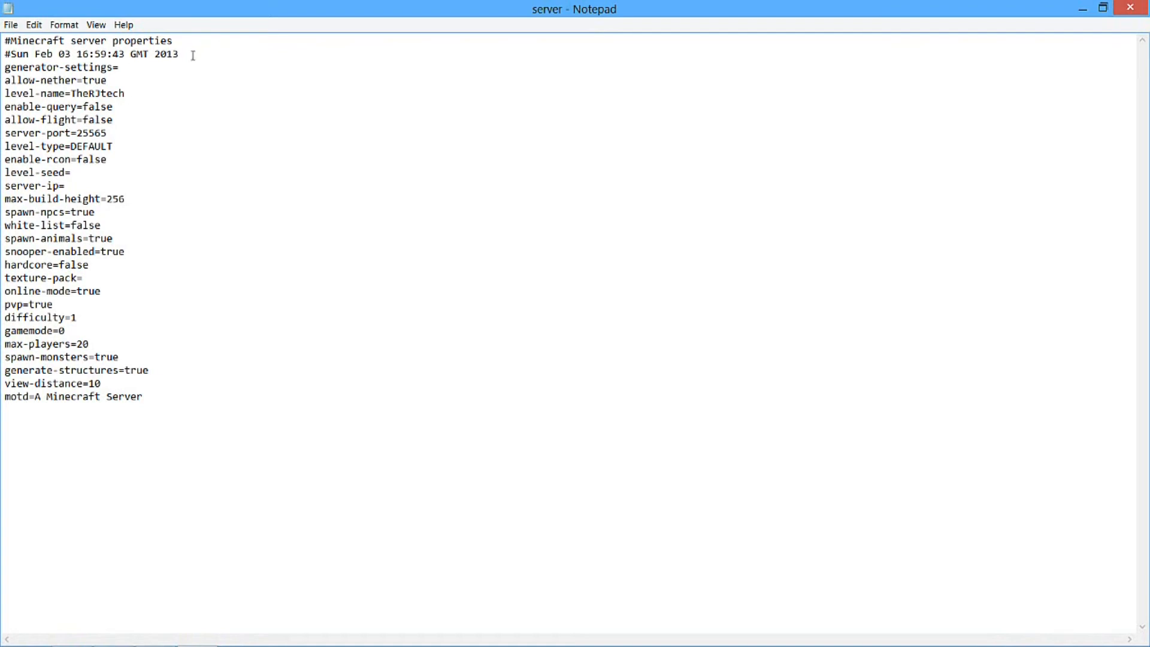
drag(148, 430, 11, 24)
right_click(24, 67)
click(31, 26)
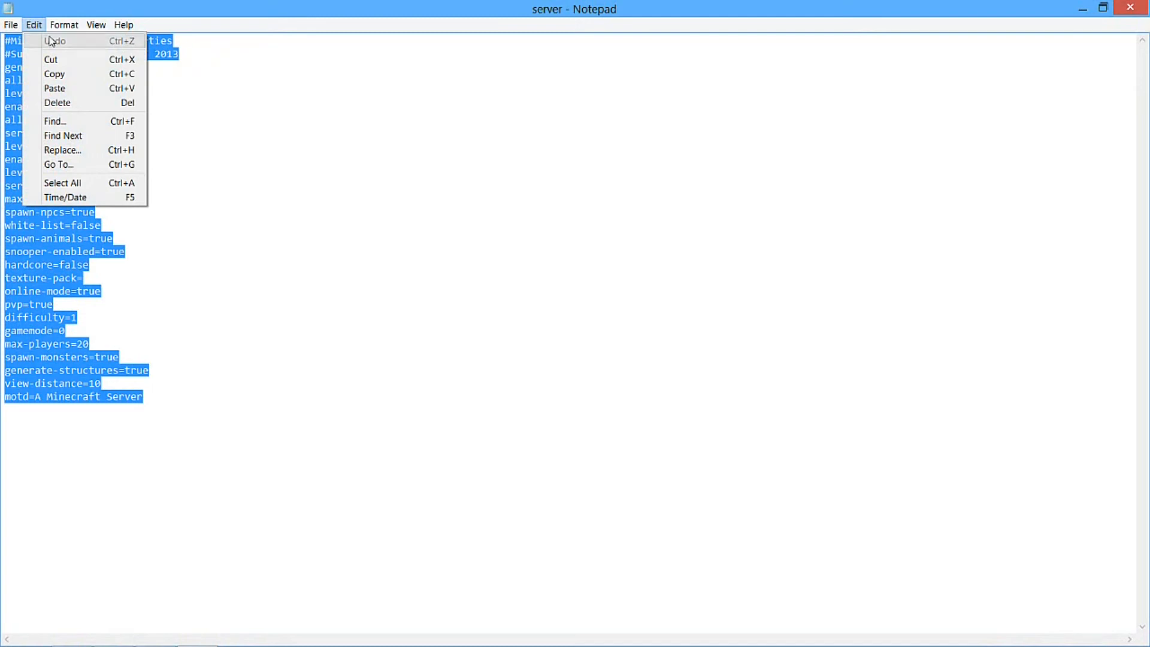
click(310, 108)
click(257, 175)
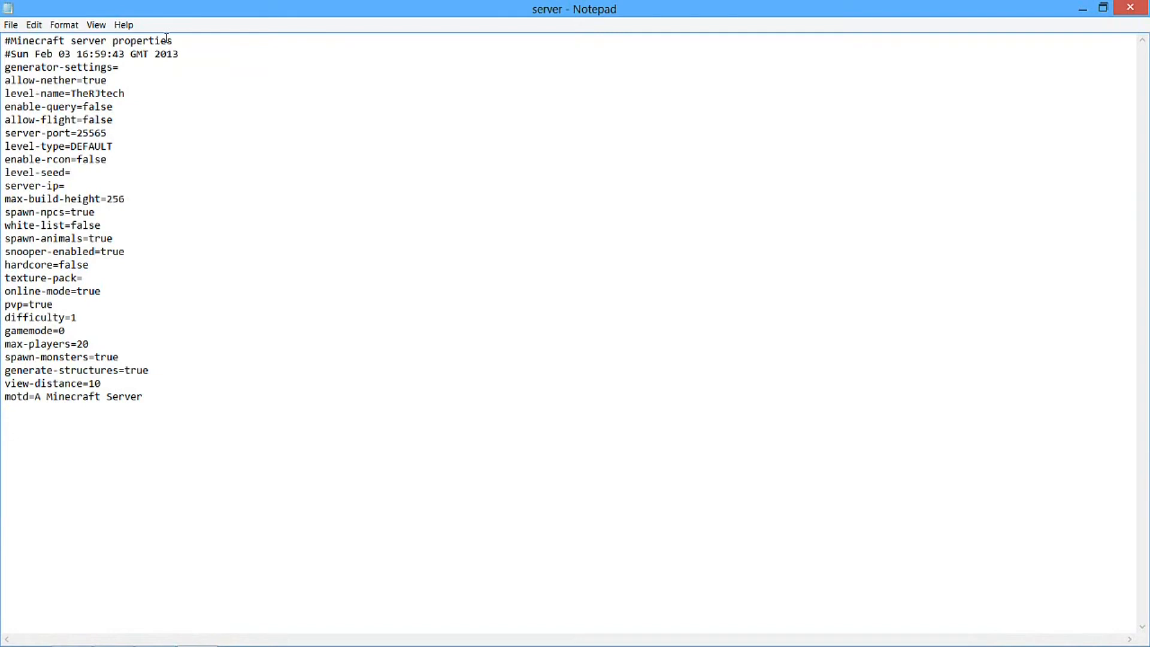
Go through the header, generator-settings, allow-nether, level-name and enable-query lines of the server properties file
drag(195, 45, 29, 41)
click(141, 75)
click(131, 67)
click(142, 55)
drag(141, 69, 2, 67)
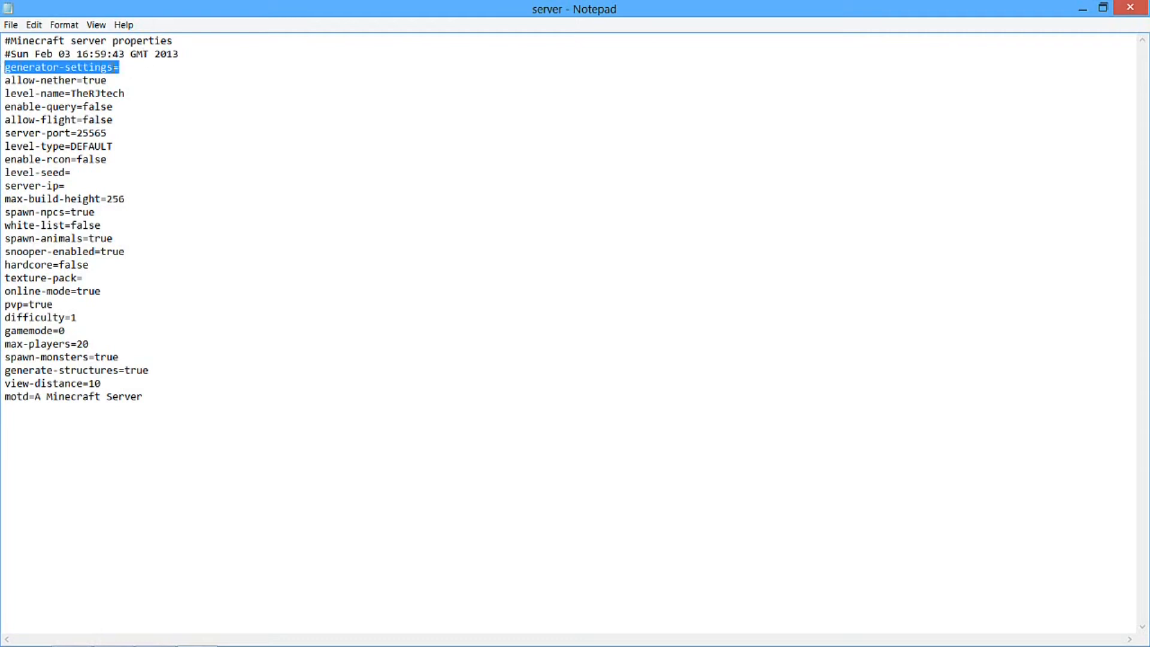
click(121, 65)
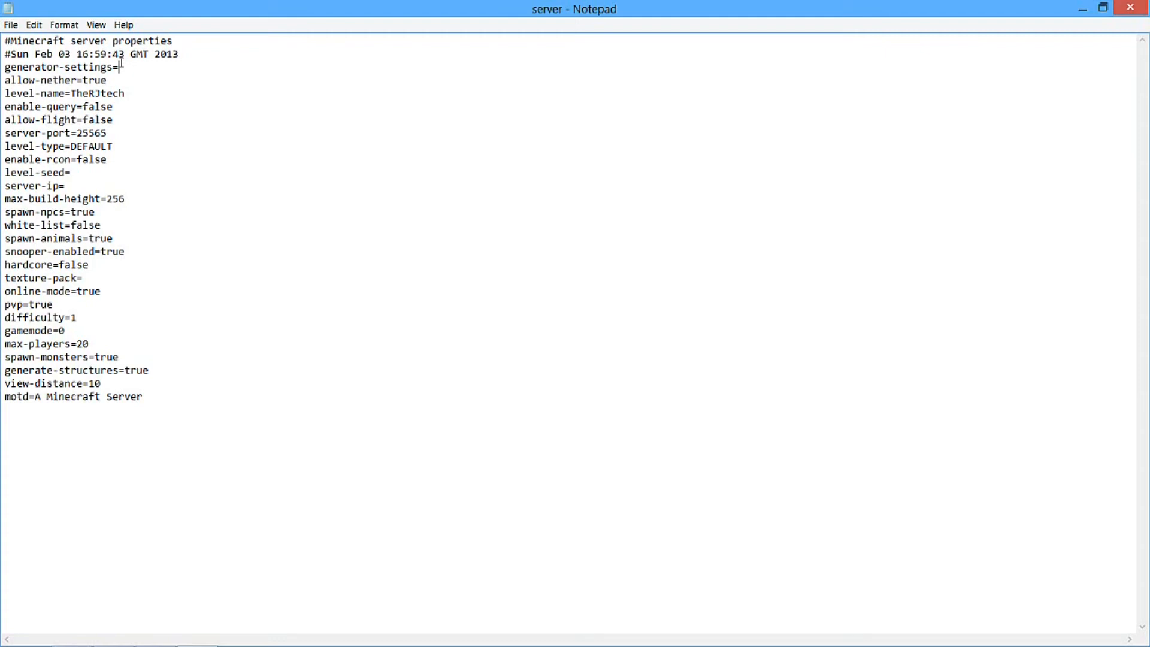
drag(127, 89, 82, 80)
click(103, 70)
drag(157, 91, 85, 120)
click(141, 108)
click(157, 167)
click(288, 100)
Note the options 0 1 2 3 beside the difficulty line and 0 1 beside the gamemode line
click(113, 327)
click(96, 310)
text(0 1 2 3)
click(94, 333)
text(0 1)
Erase the option notes beside the difficulty and gamemode lines
key(Up)
key(BackSpace)
key(BackSpace)
text(3)
key(BackSpace)
key(BackSpace)
key(BackSpace)
key(BackSpace)
key(BackSpace)
key(BackSpace)
drag(138, 318, 103, 323)
key(BackSpace)
Close the server properties file and save its changes
click(88, 336)
click(142, 381)
click(1137, 11)
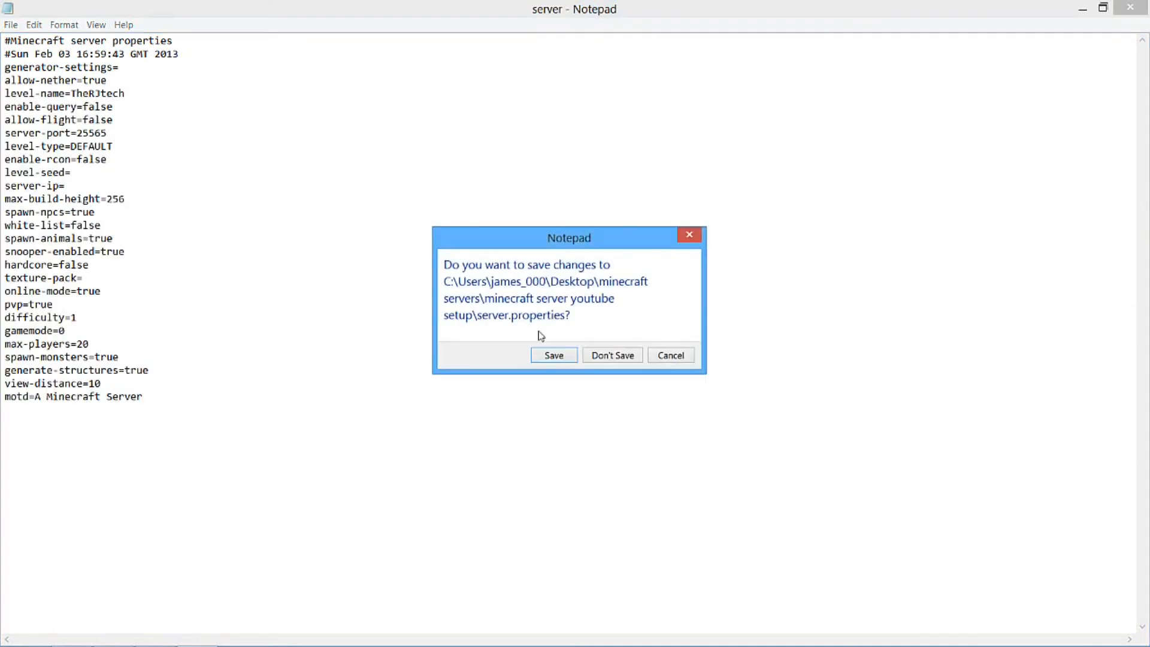
click(539, 355)
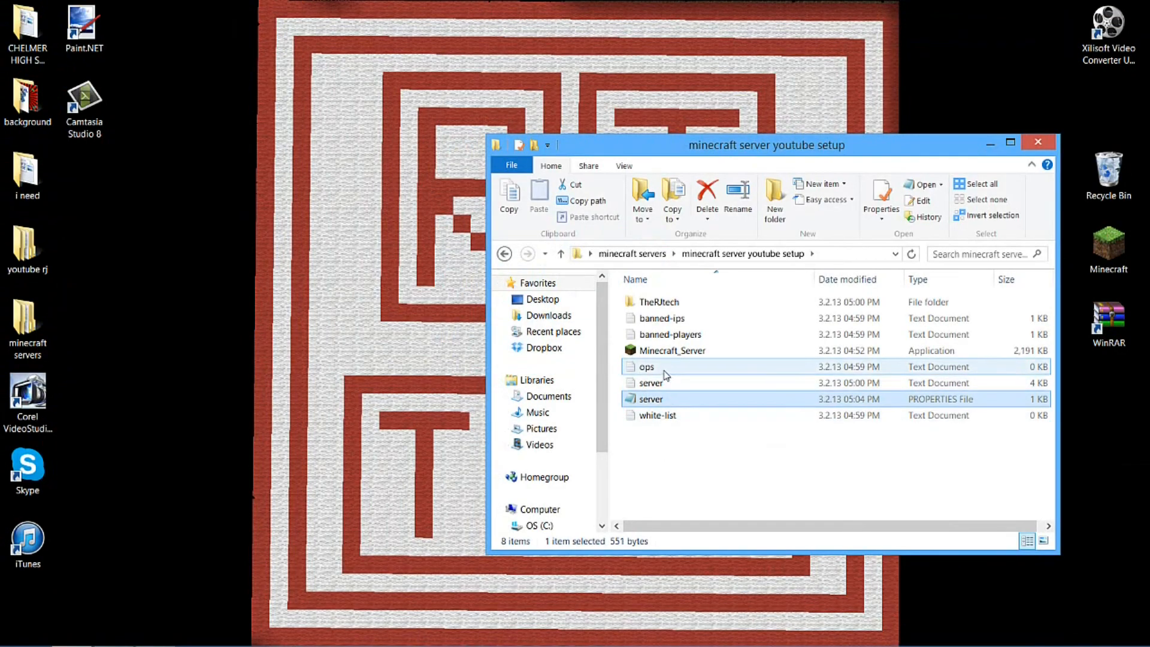
View and close the white-list file, and look through the settings in the server properties file again
double_click(669, 418)
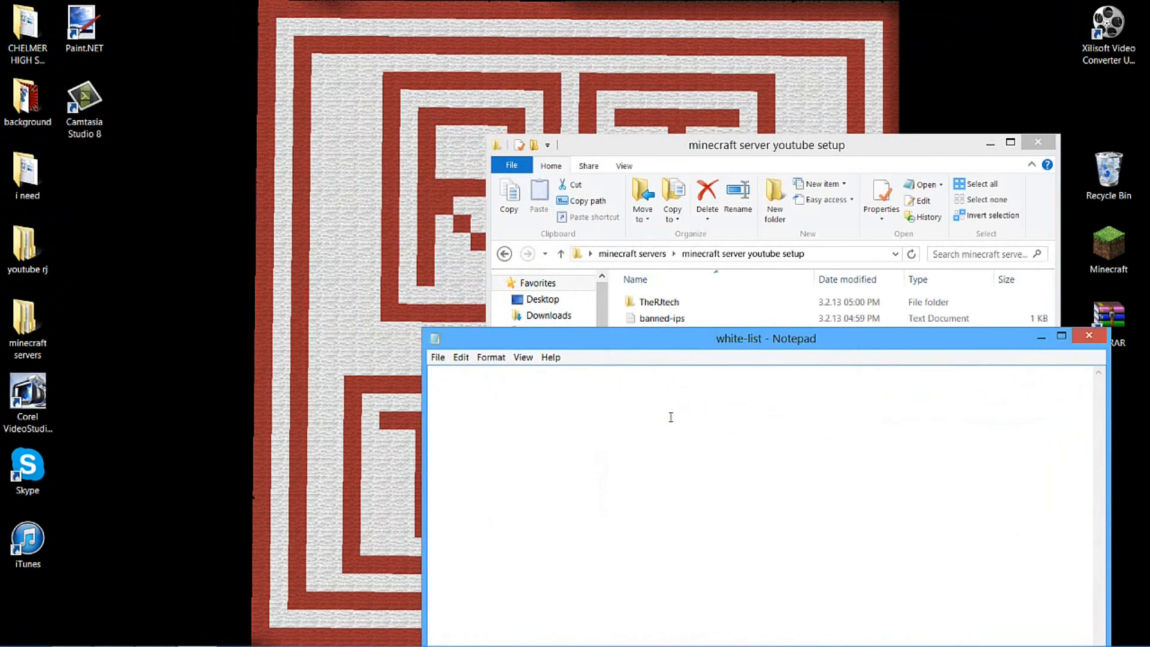
click(1091, 332)
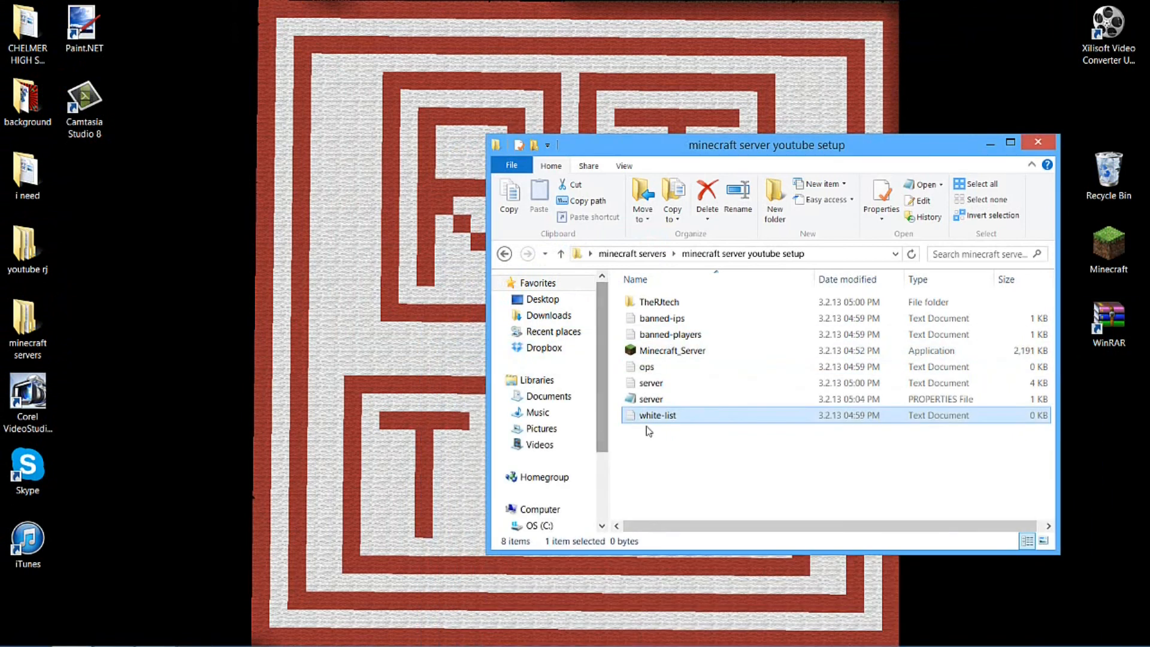
double_click(649, 399)
click(662, 500)
scroll(661, 497, down, 3)
click(619, 489)
click(689, 389)
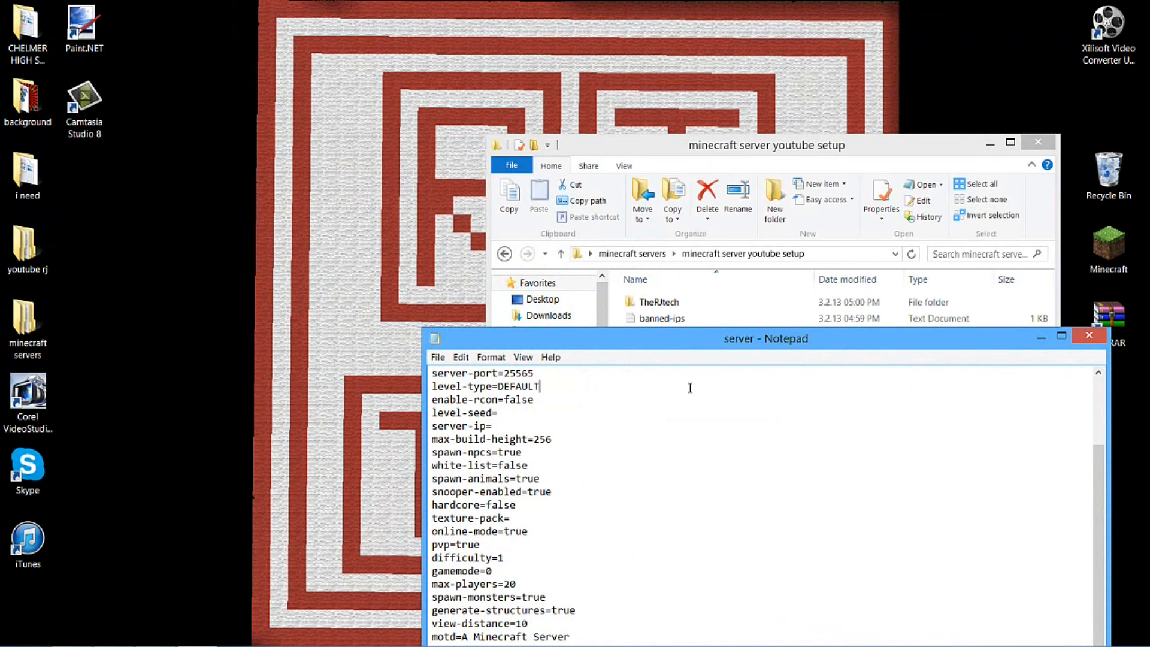
scroll(689, 388, up, 3)
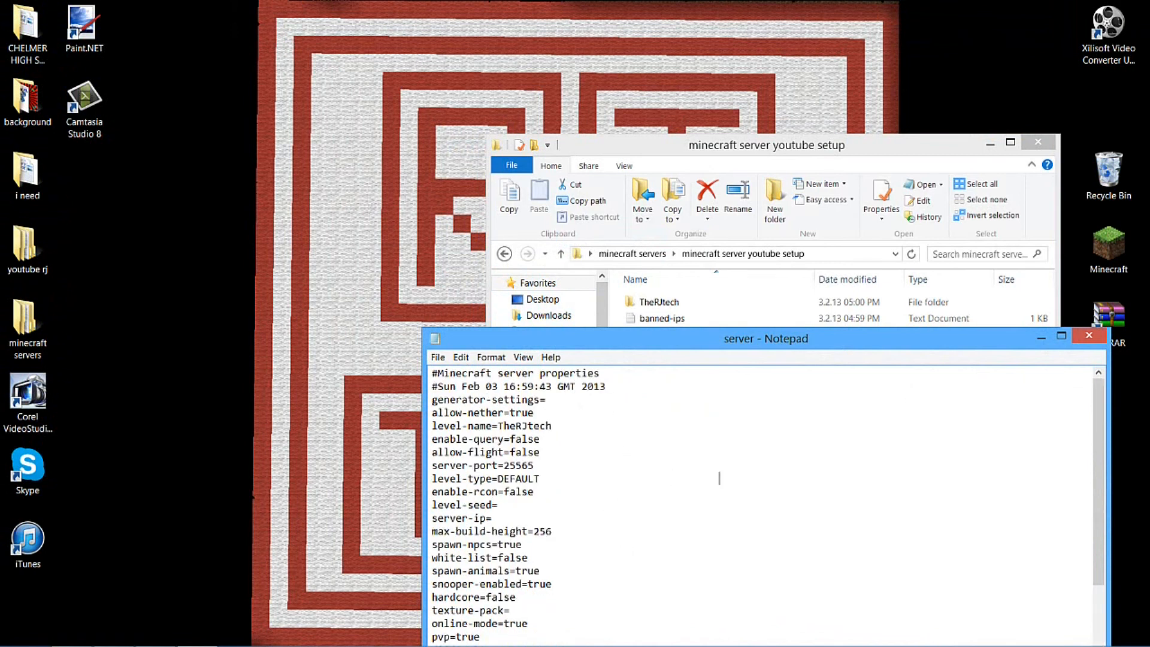
Try out the sample words true and false beside the level-type line, erase them and close the file without saving
text(true)
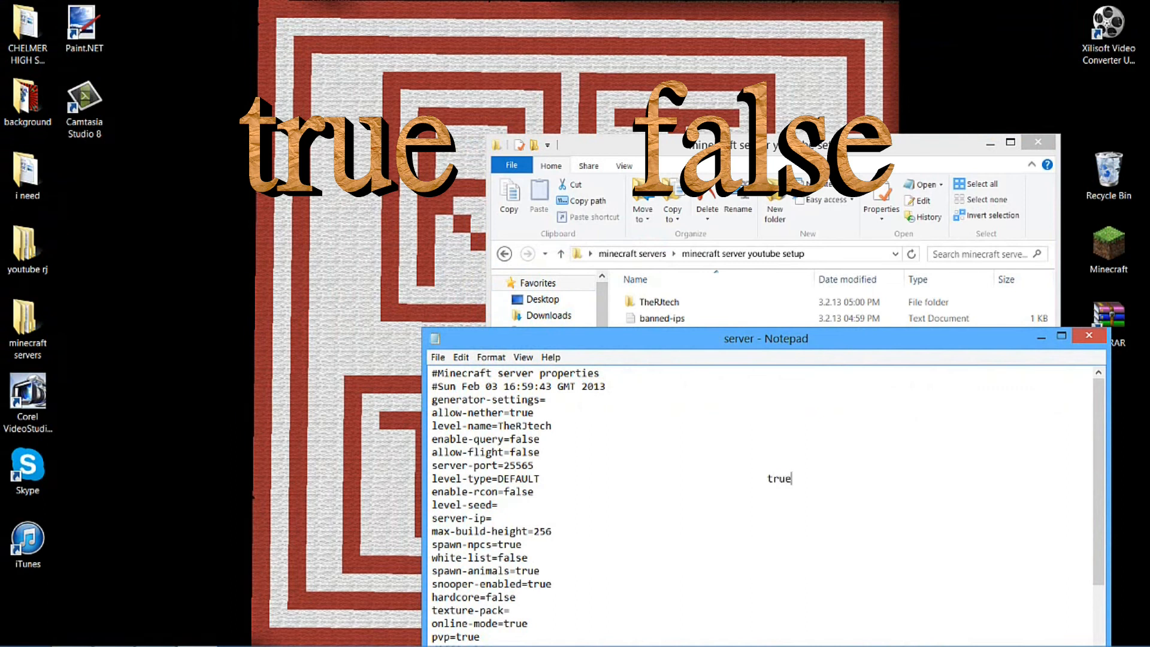
key(Tab)
key(Tab)
key(Tab)
text(false)
key(BackSpace)
key(BackSpace)
key(BackSpace)
key(BackSpace)
key(BackSpace)
key(BackSpace)
key(BackSpace)
key(BackSpace)
key(BackSpace)
key(BackSpace)
key(BackSpace)
key(BackSpace)
key(BackSpace)
key(BackSpace)
key(BackSpace)
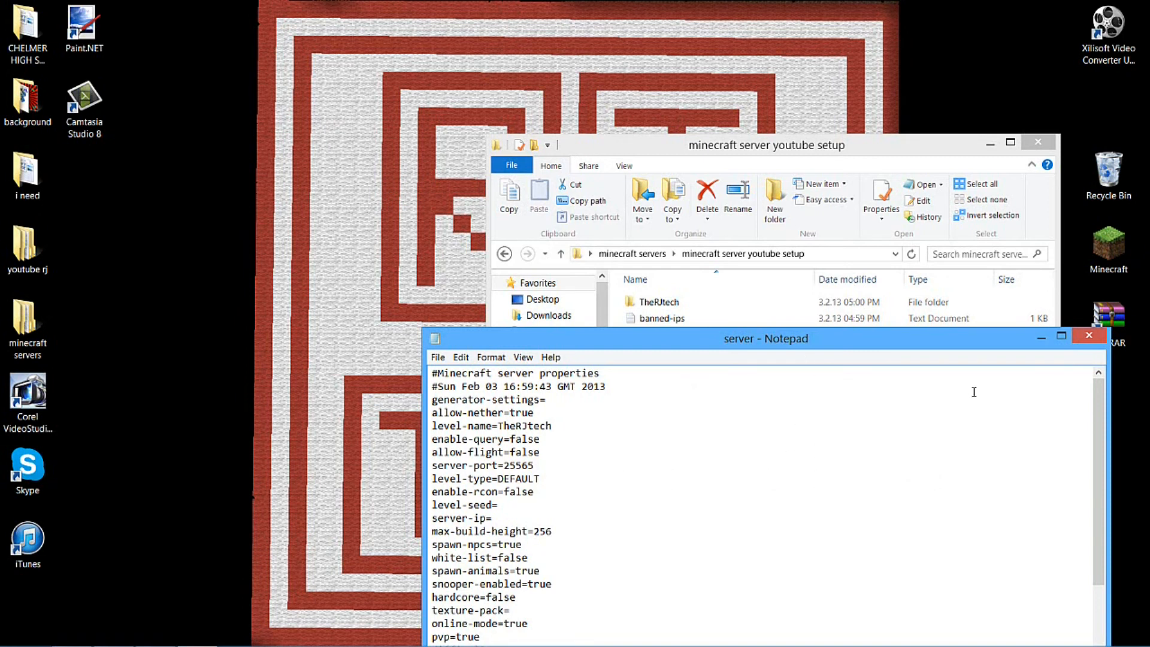
click(1089, 334)
click(612, 354)
Try out the sample entry gh in the white-list file, erase it and close the file without saving
double_click(669, 418)
text(gh)
key(BackSpace)
key(BackSpace)
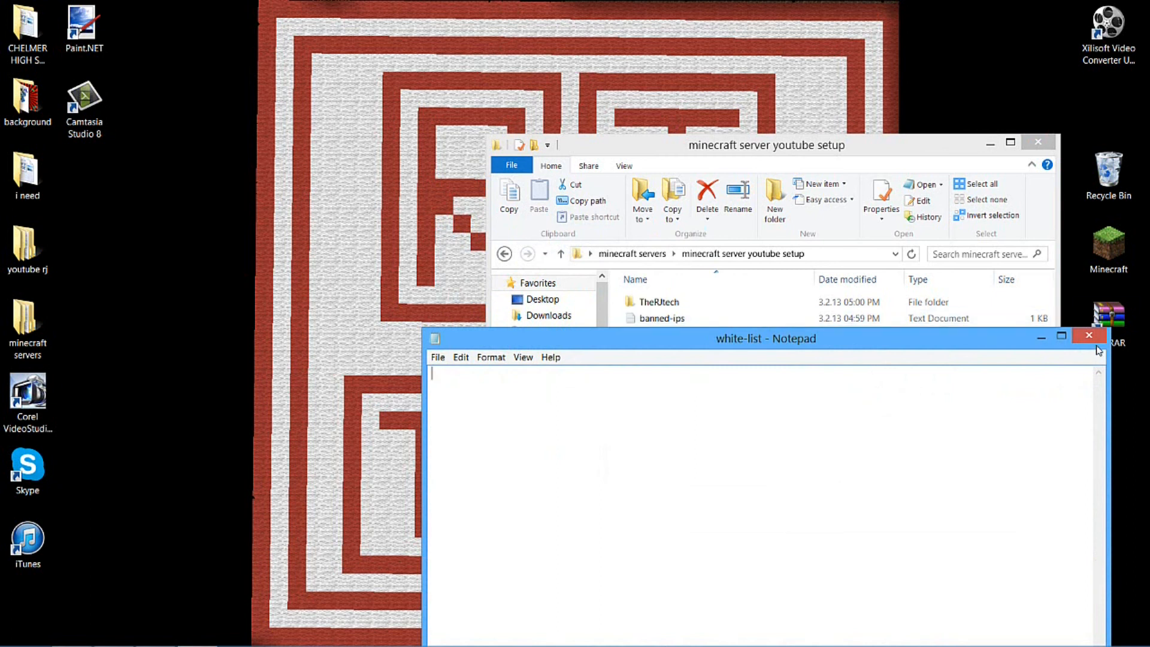
click(1089, 336)
click(609, 354)
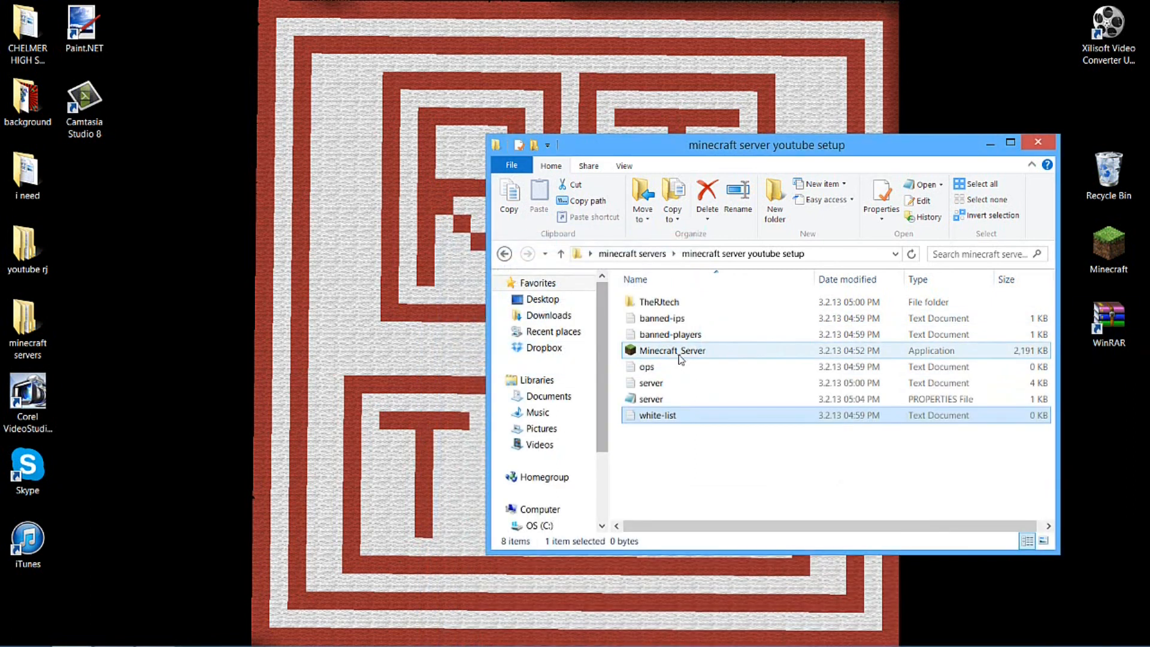
Launch Minecraft_Server from the setup folder and place its window beside the folder's file list
double_click(682, 365)
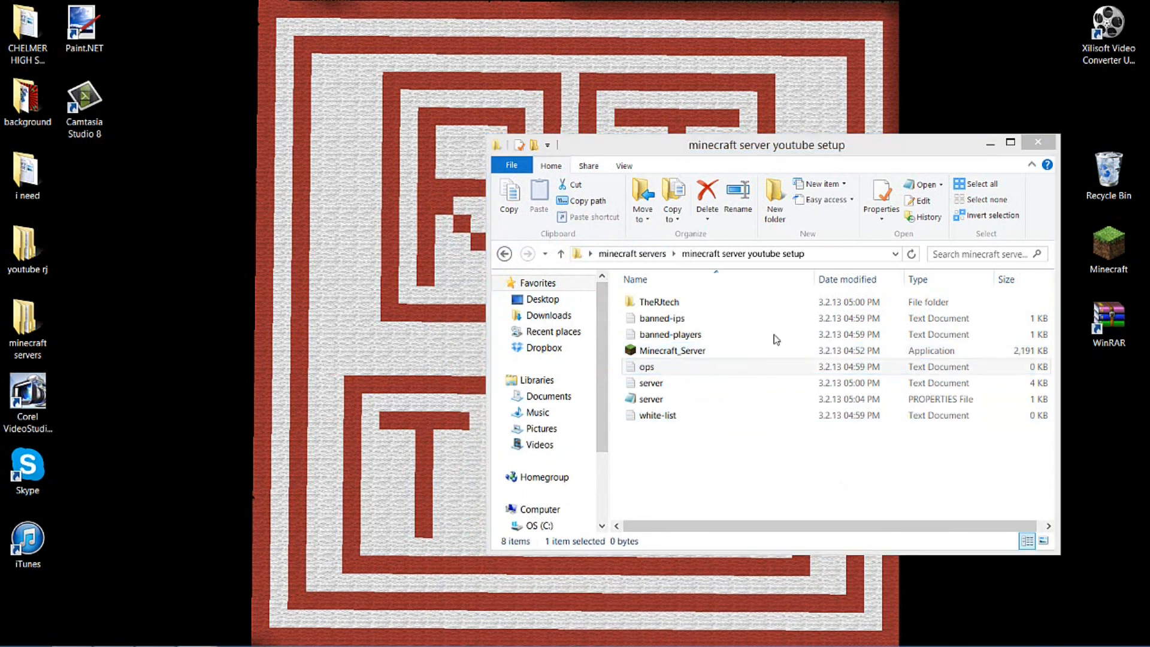
click(1090, 336)
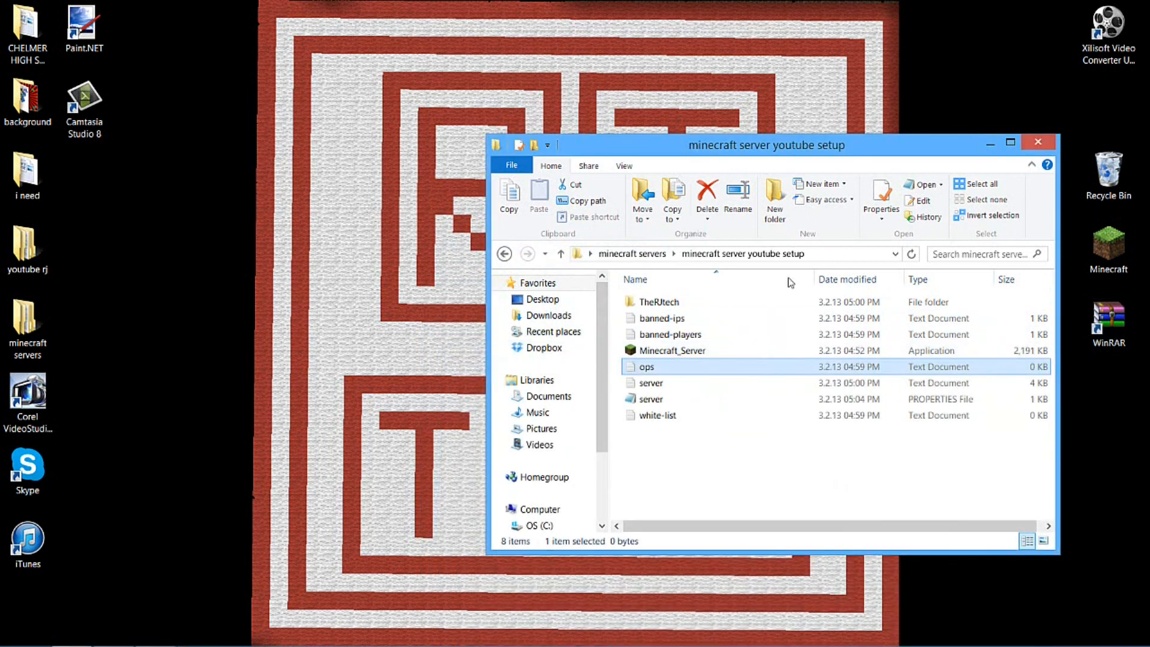
click(680, 352)
double_click(681, 352)
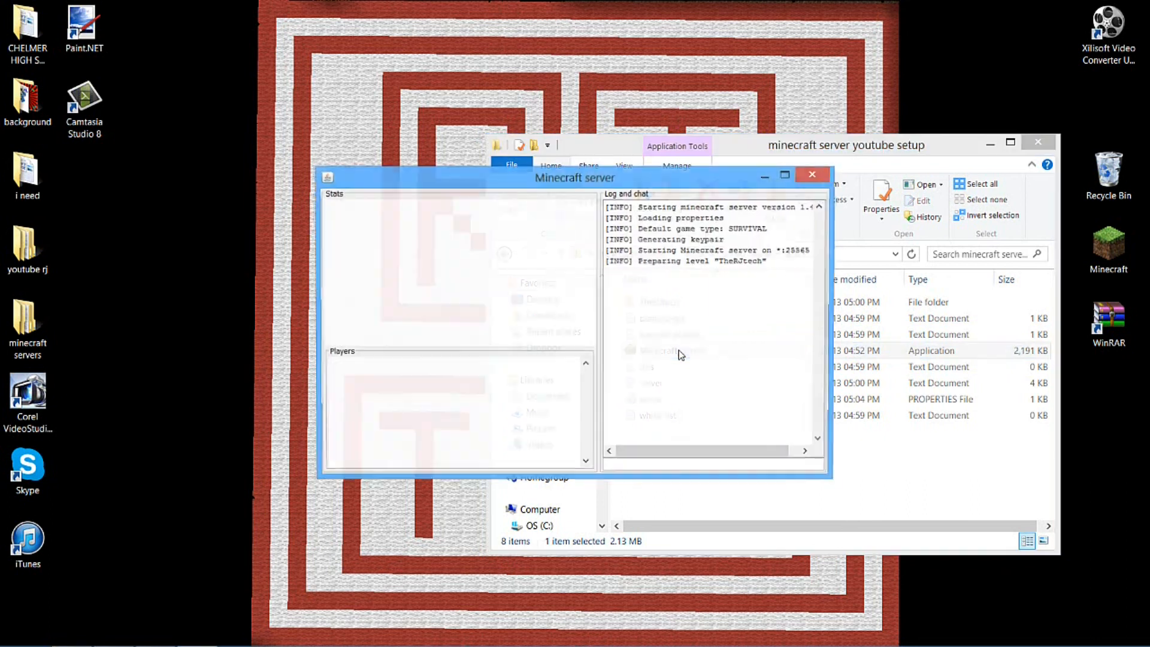
drag(618, 175, 334, 172)
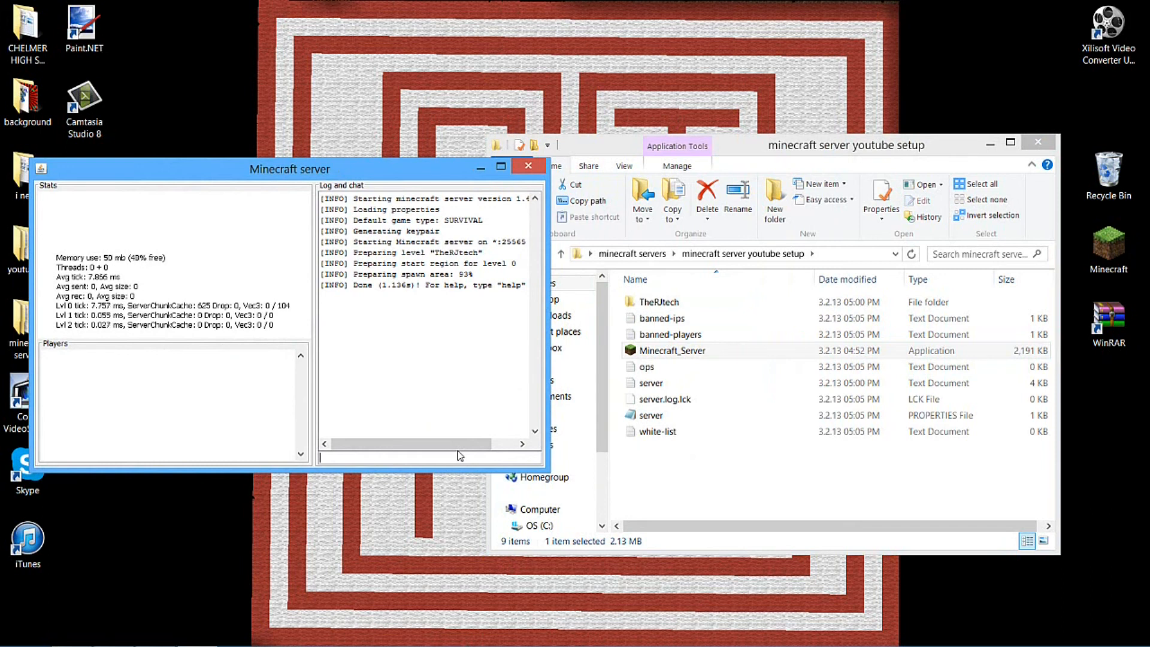
List the first two pages of server commands with /help and /help 2
text(/help)
key(Return)
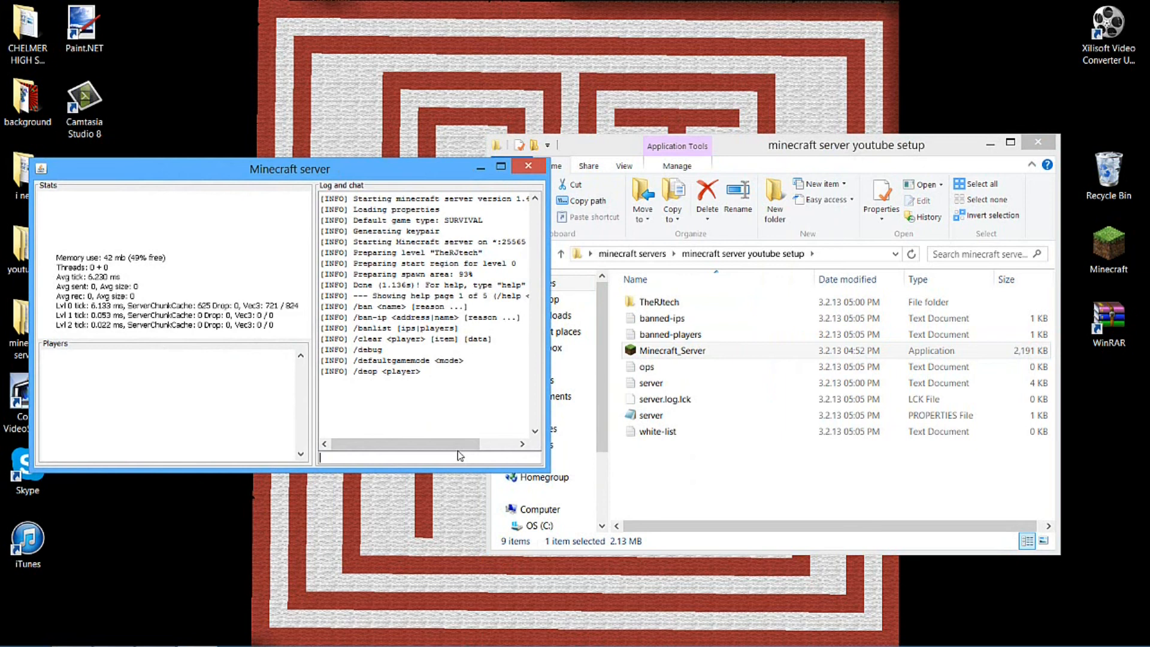
click(630, 419)
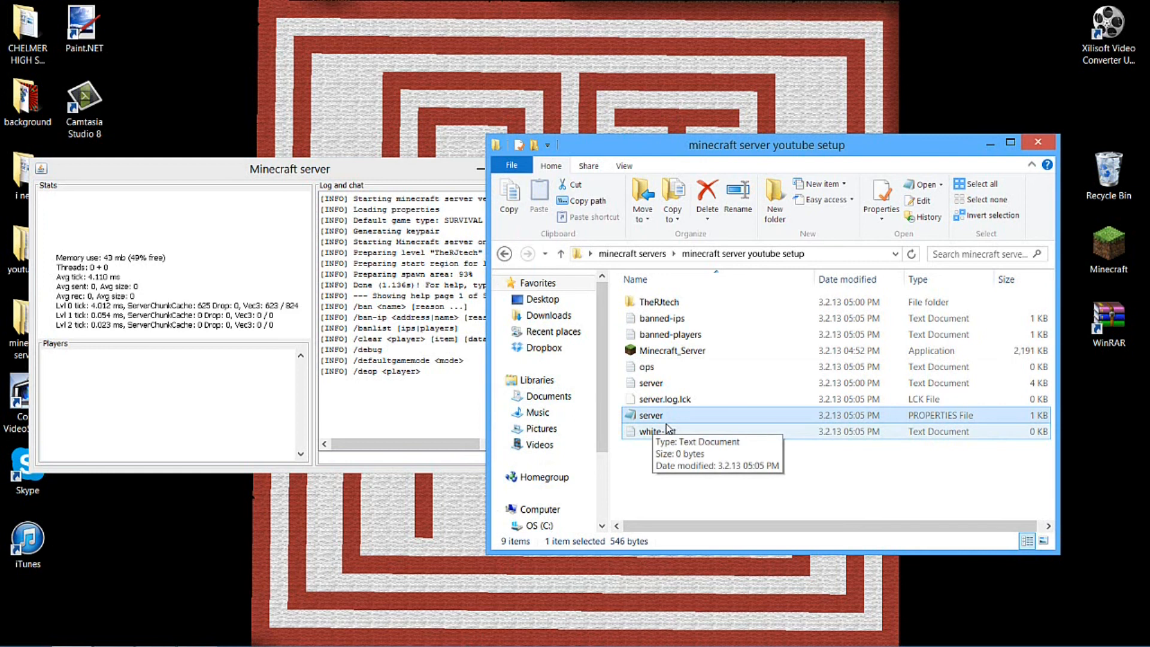
click(471, 405)
click(416, 454)
text(/help 2)
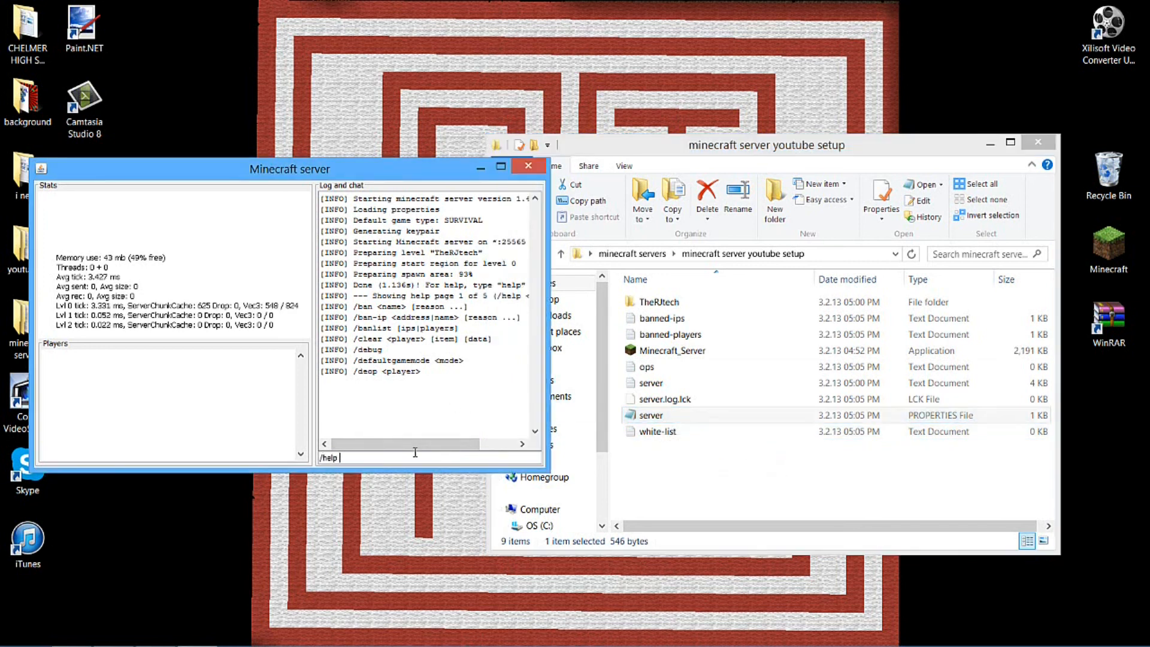
key(Return)
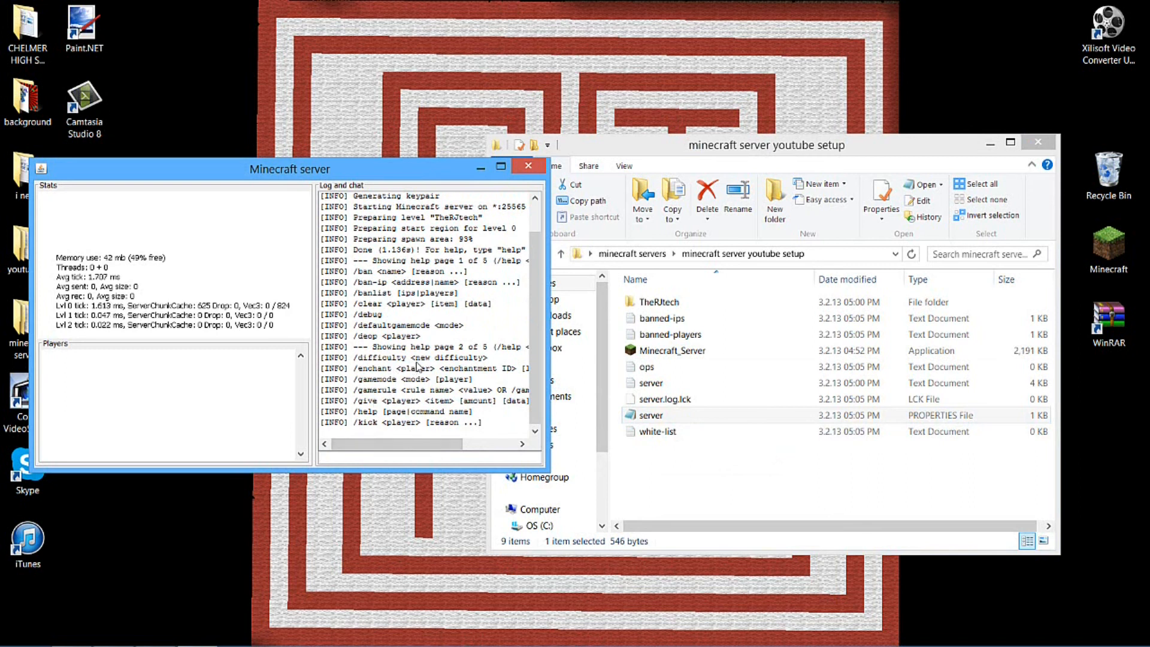
List the third and fourth pages of server commands in the server console
text(/)
text(help)
key(Return)
text(/)
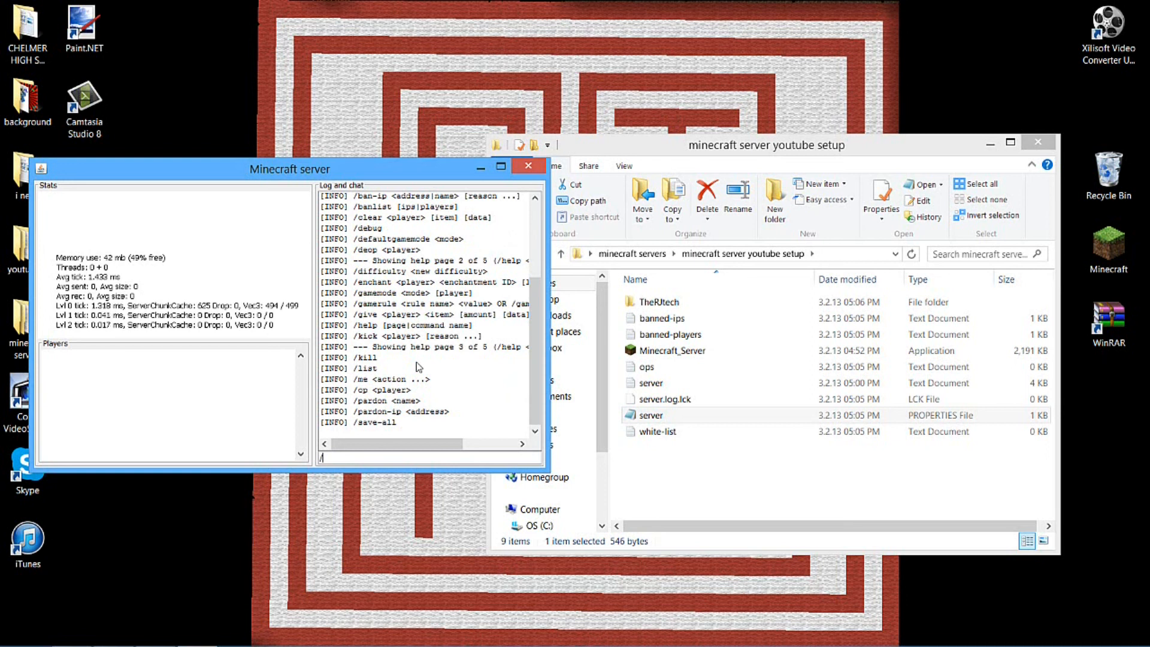
text(hepl)
key(BackSpace)
key(BackSpace)
text(lp)
key(Return)
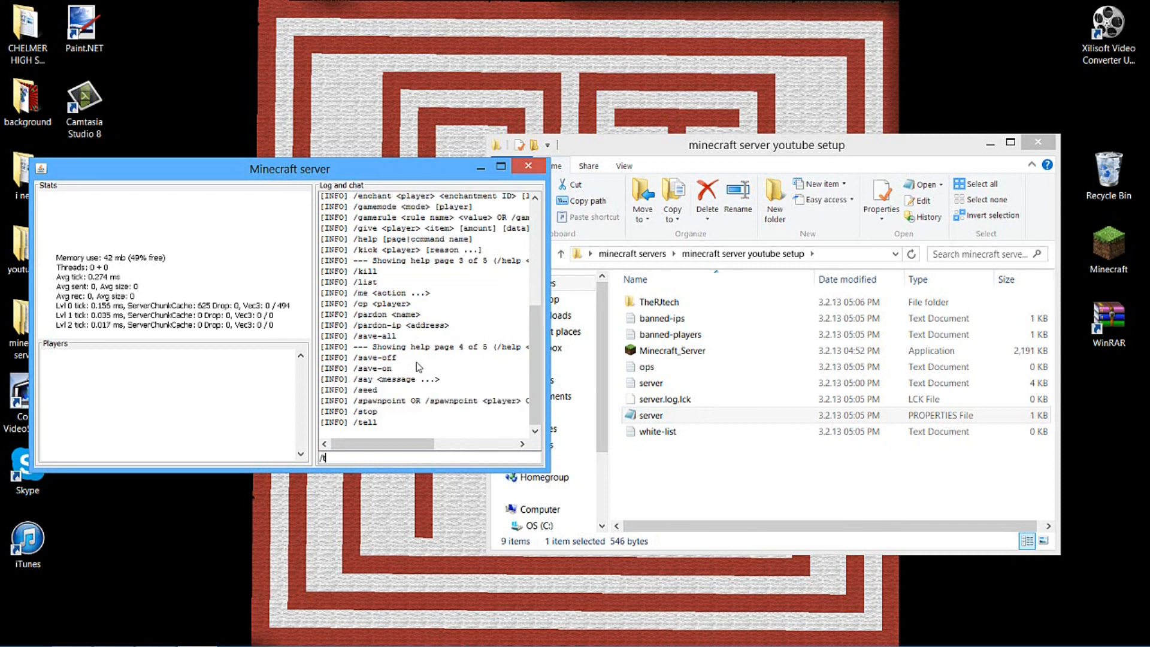
List the fifth page of server commands with help 5 and examine the full width of the entries
text(/t)
key(BackSpace)
key(BackSpace)
key(BackSpace)
drag(409, 446, 340, 405)
text(hek)
key(BackSpace)
text(lp 5)
key(Return)
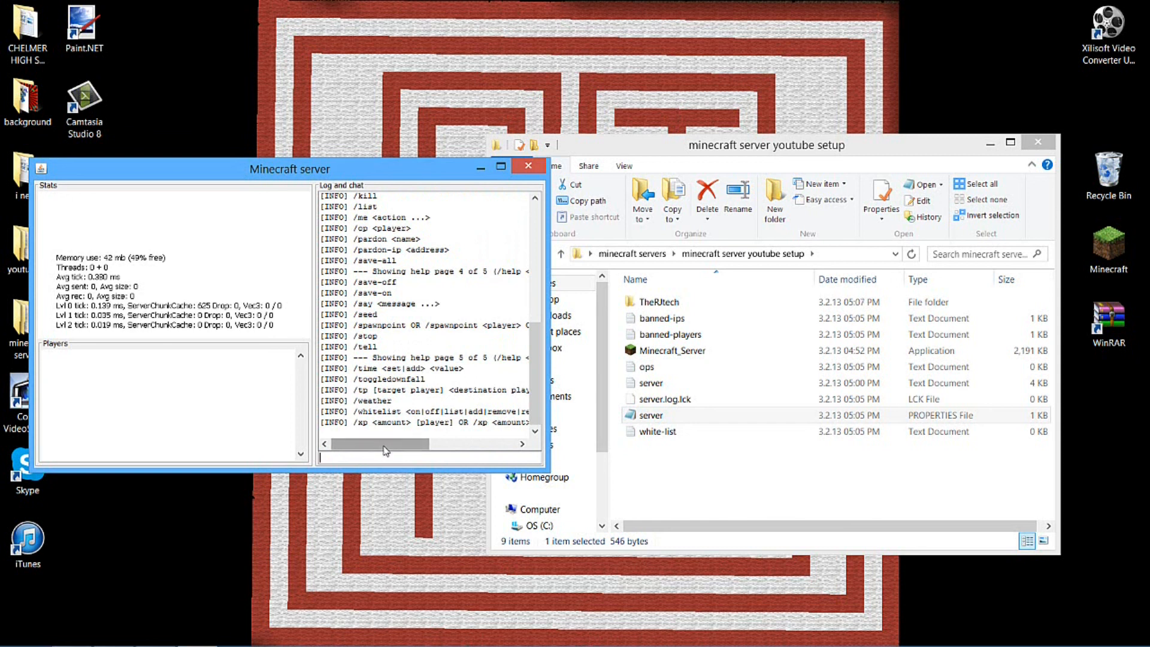
drag(386, 450, 397, 450)
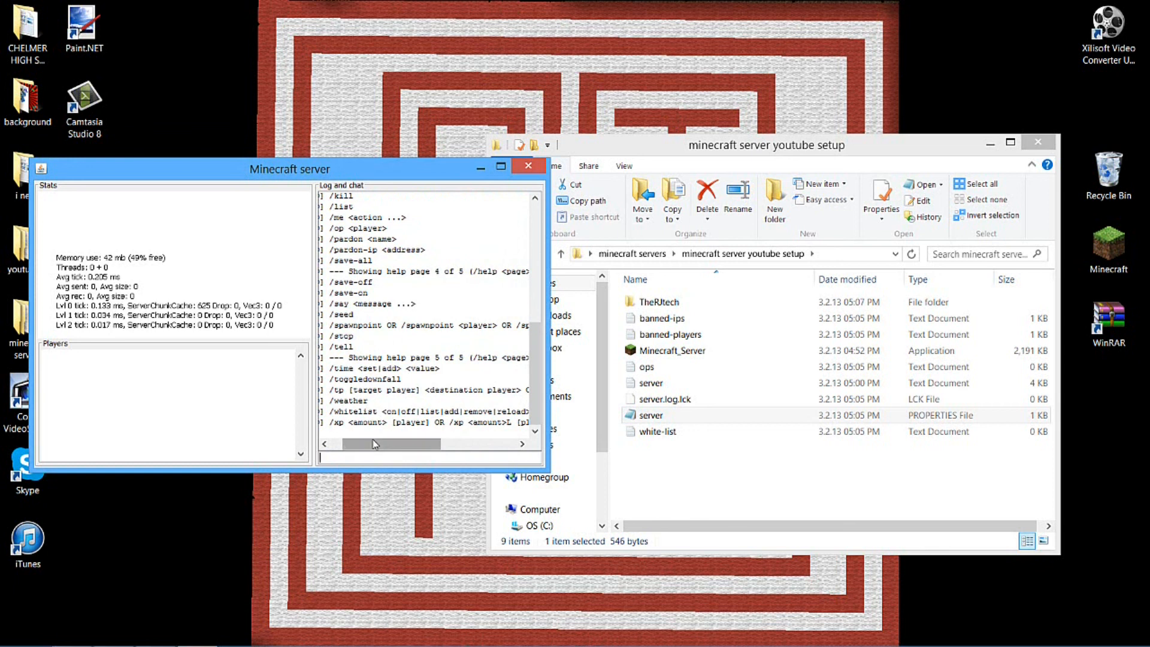
drag(373, 444, 365, 444)
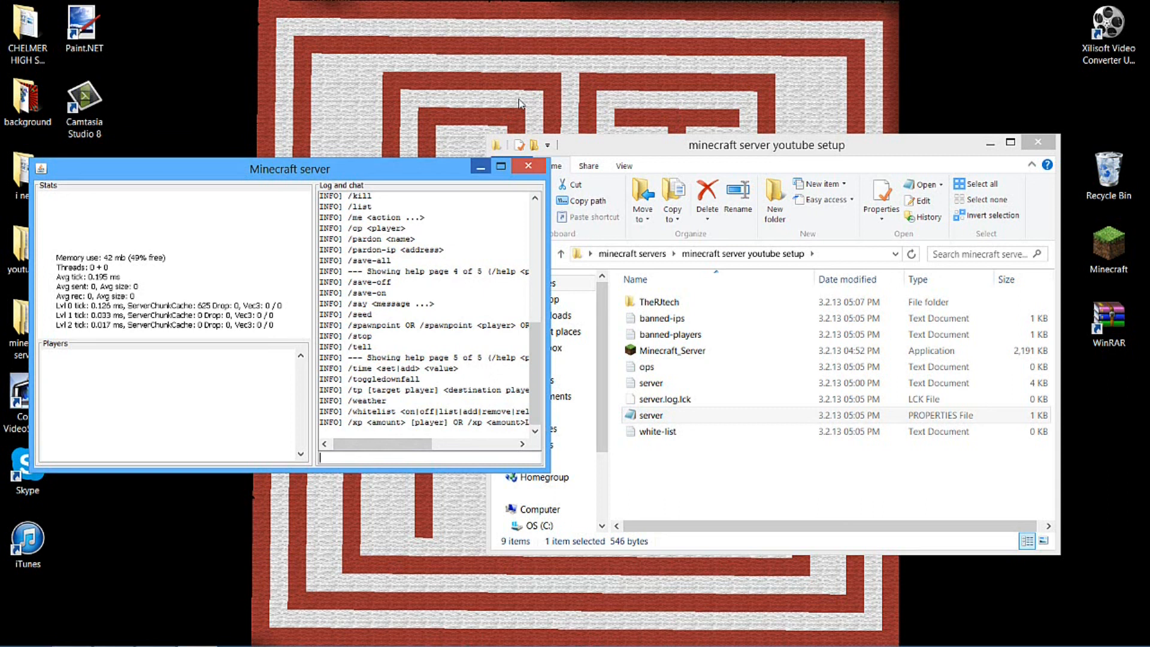
Stop the Minecraft server with the /stop command
text(/sto)
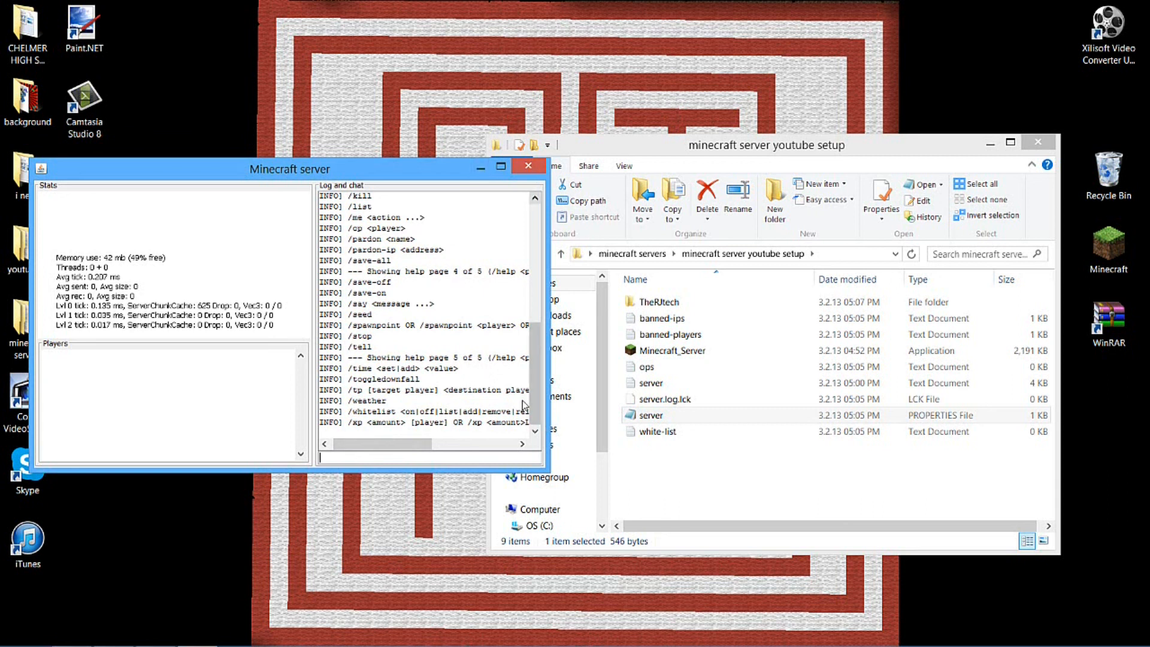
text(p)
key(Return)
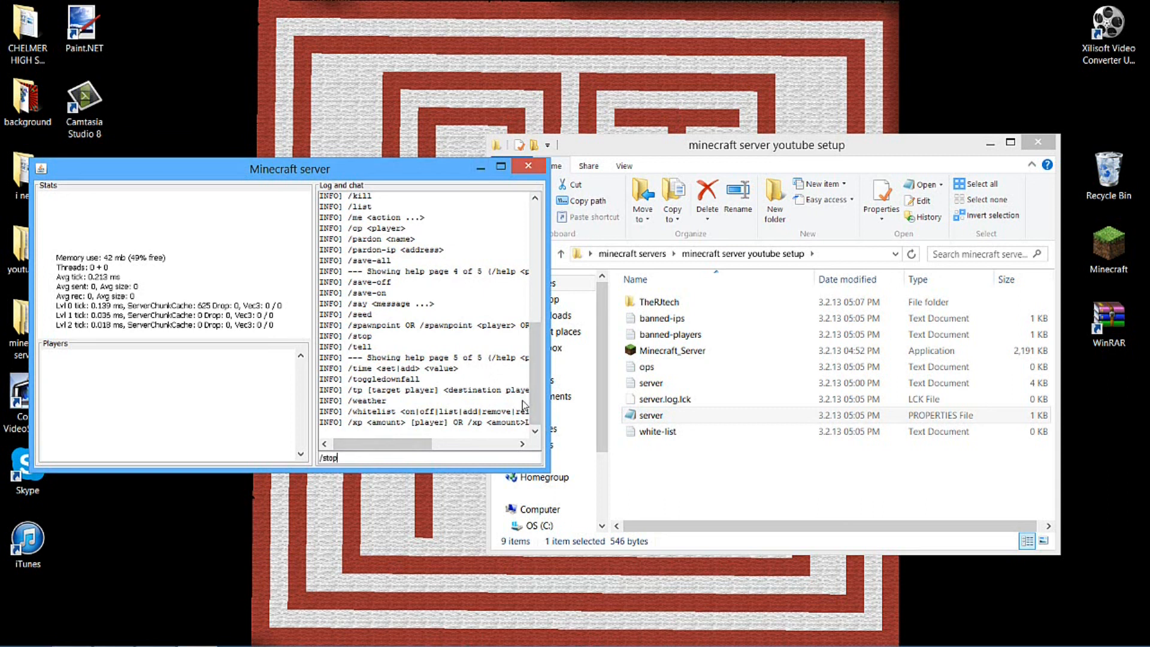